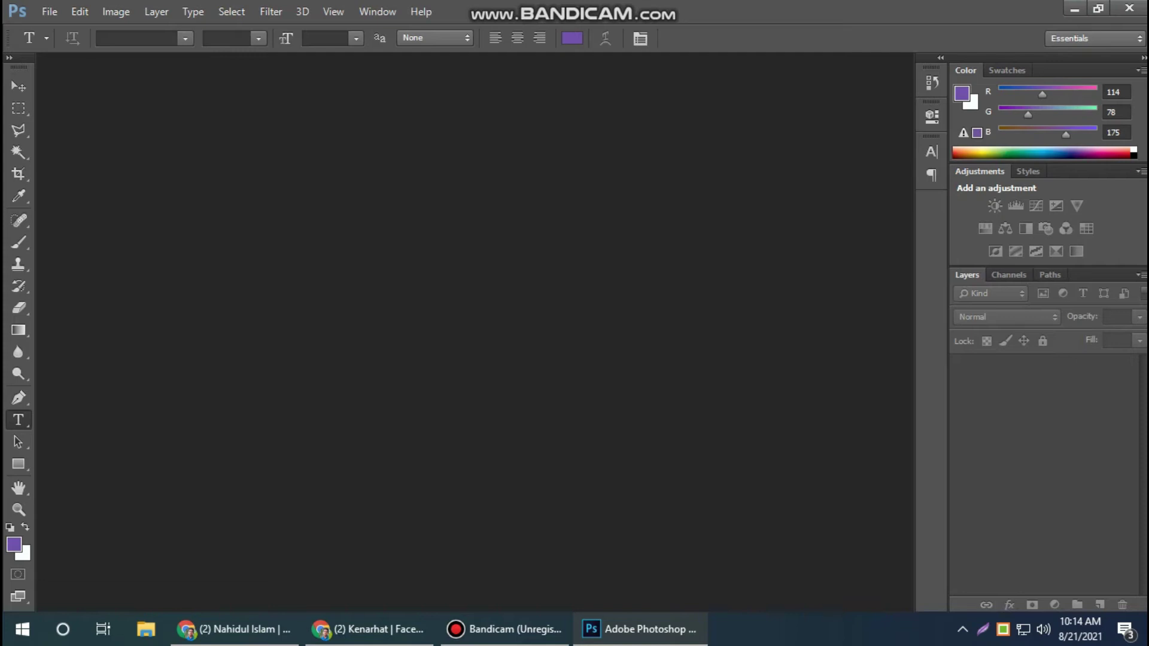
# Start a new blank document named New Ad.
pyautogui.click(49, 11)
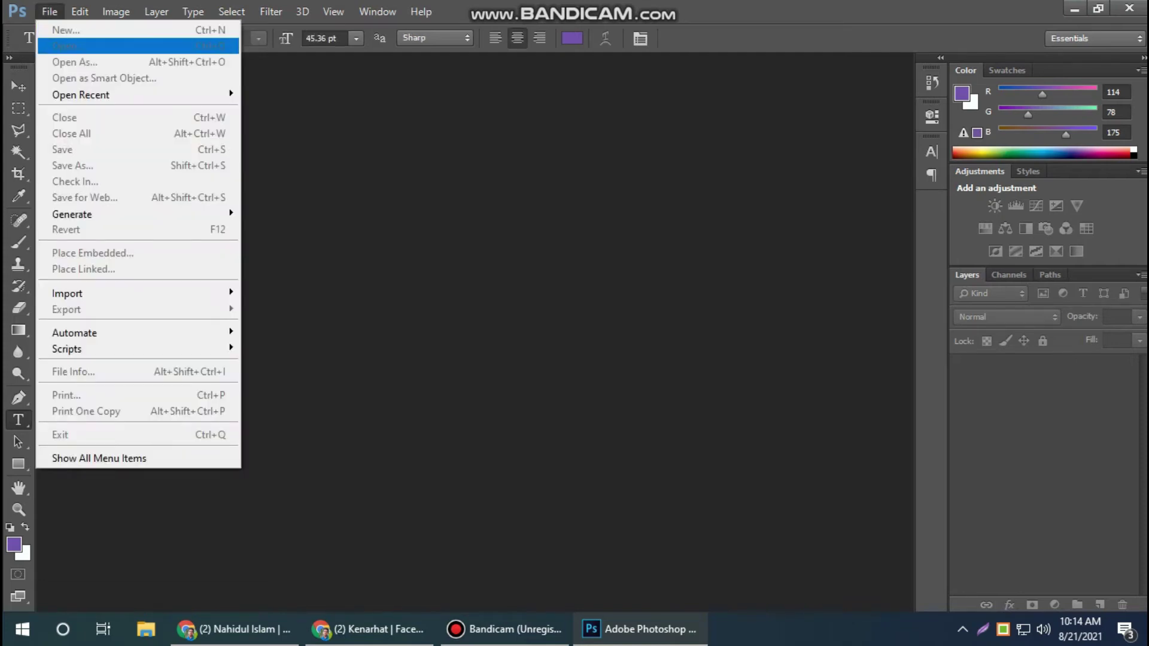
pyautogui.press('Escape')
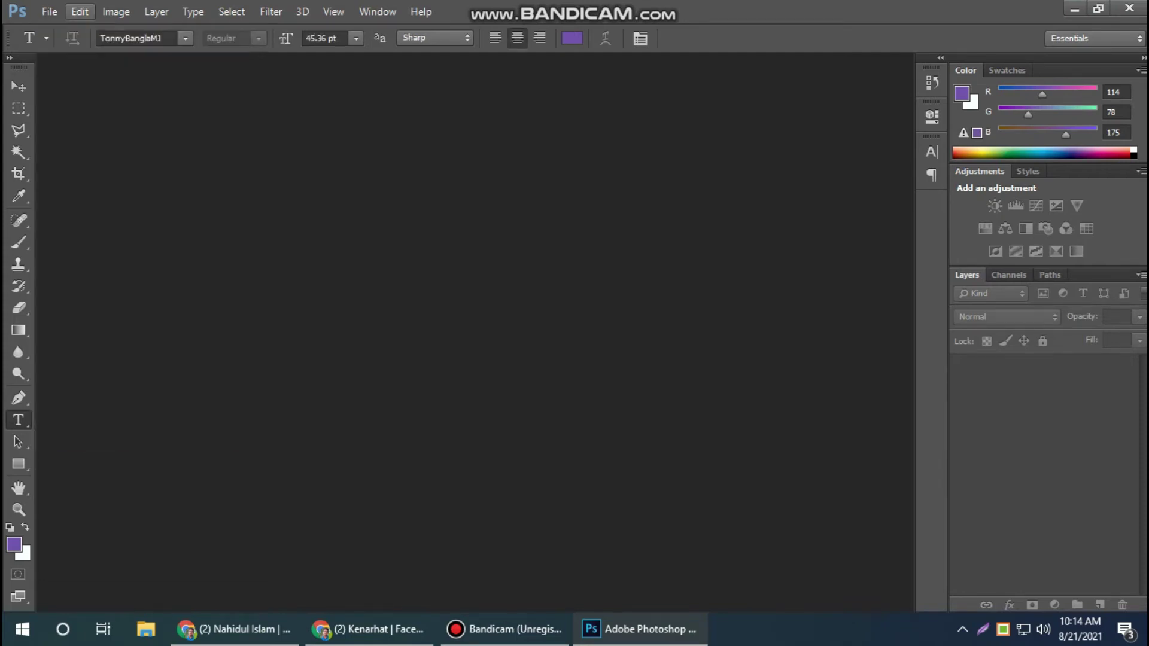
pyautogui.click(49, 11)
pyautogui.click(66, 29)
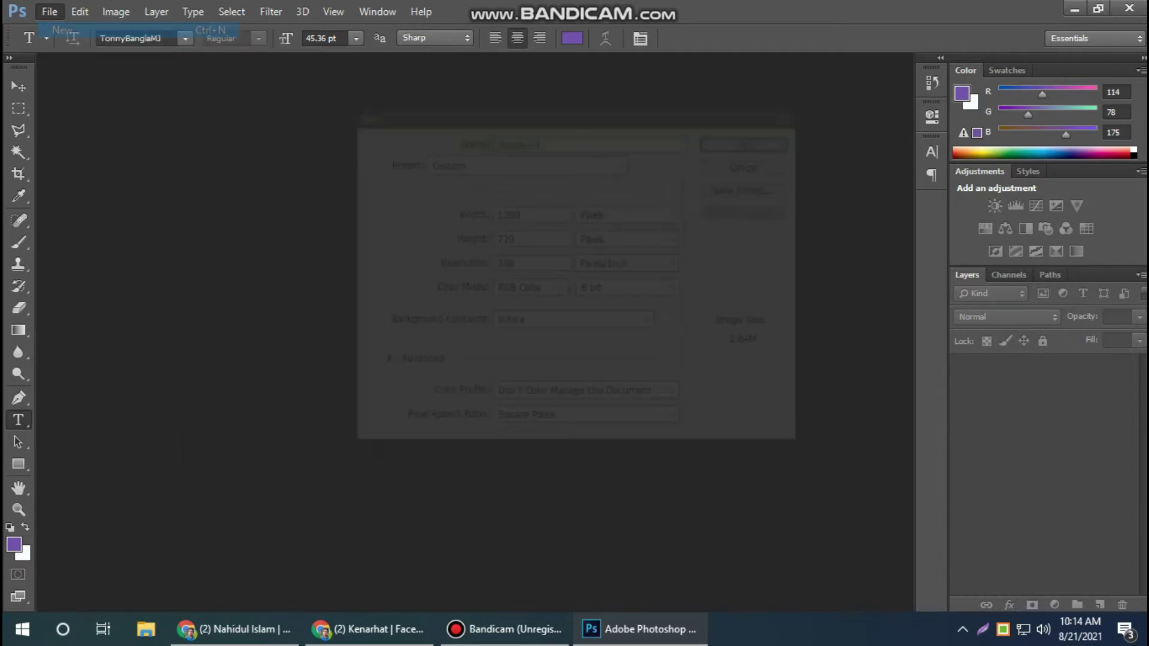
pyautogui.click(677, 213)
pyautogui.press('Escape')
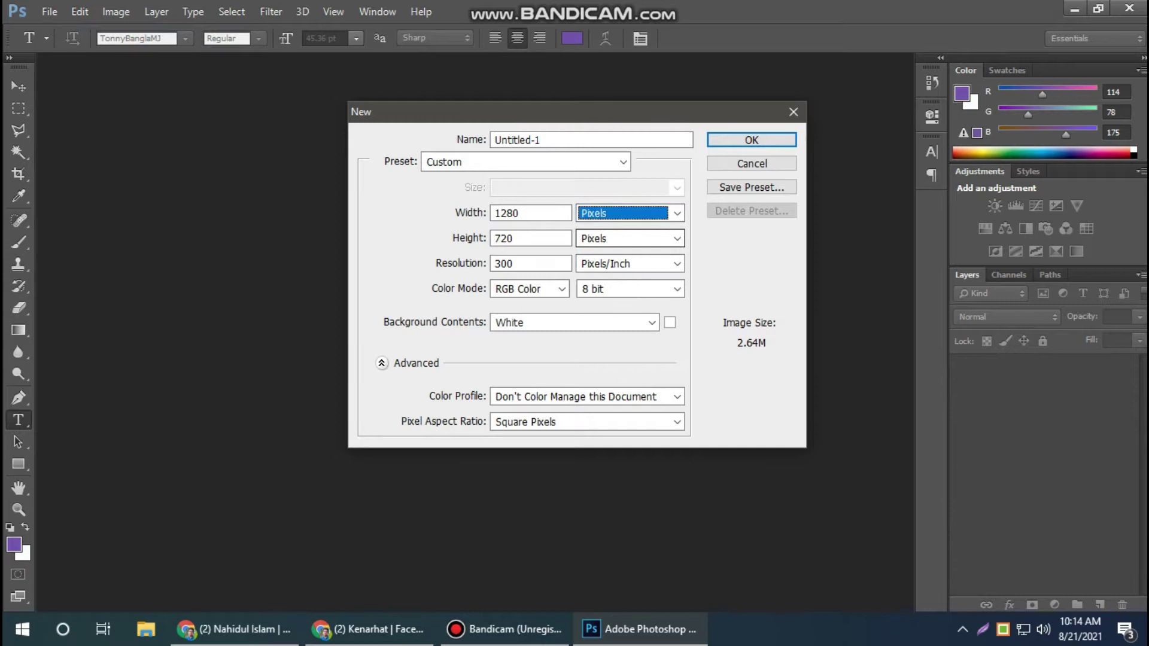
pyautogui.hotkey('shift', 'Tab')
pyautogui.hotkey('shift', 'Tab')
pyautogui.hotkey('shift', 'Tab')
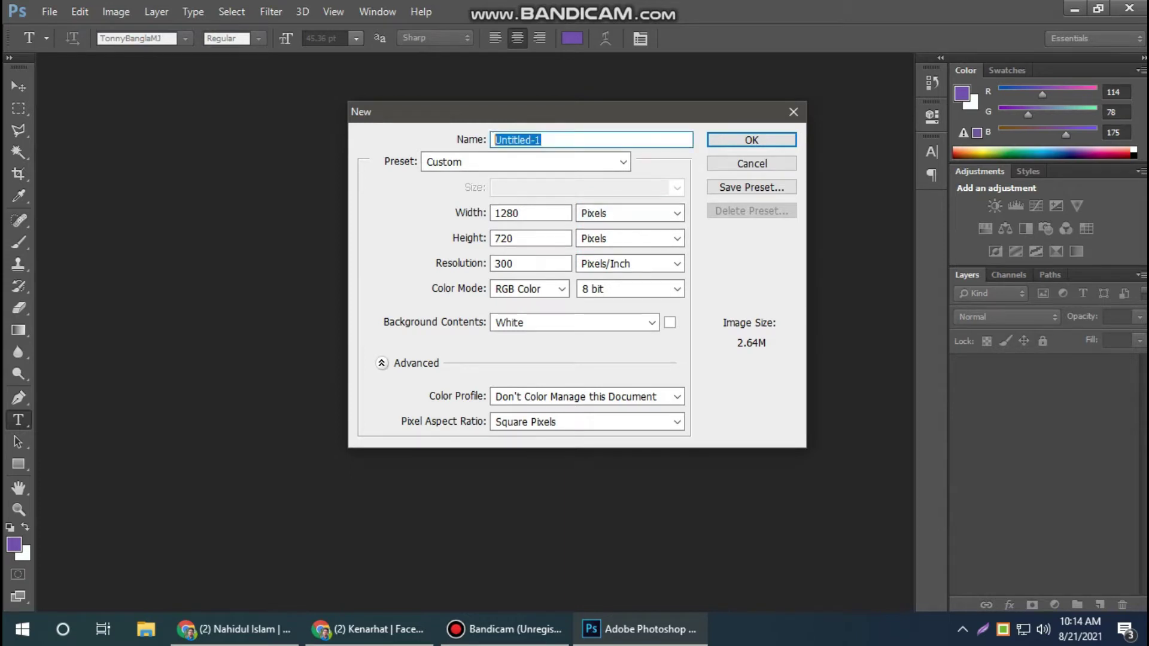
pyautogui.write('New Ad')
pyautogui.press('Tab')
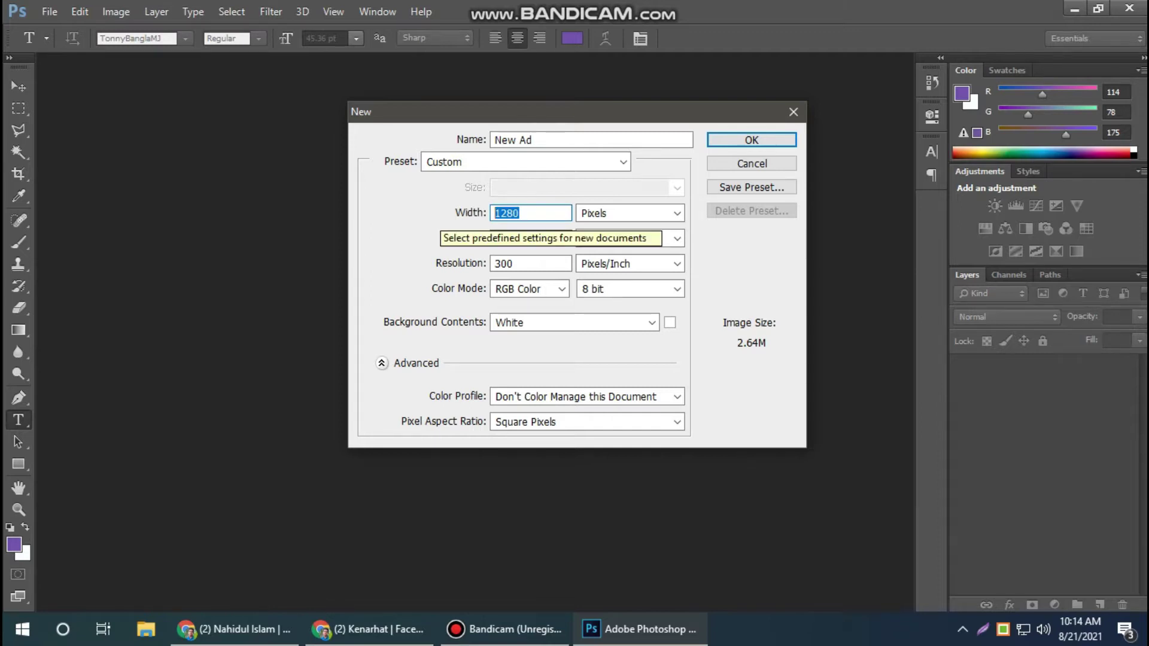
# Set width and height to 960 px and resolution to 300 ppi.
pyautogui.write('960')
pyautogui.press('Tab')
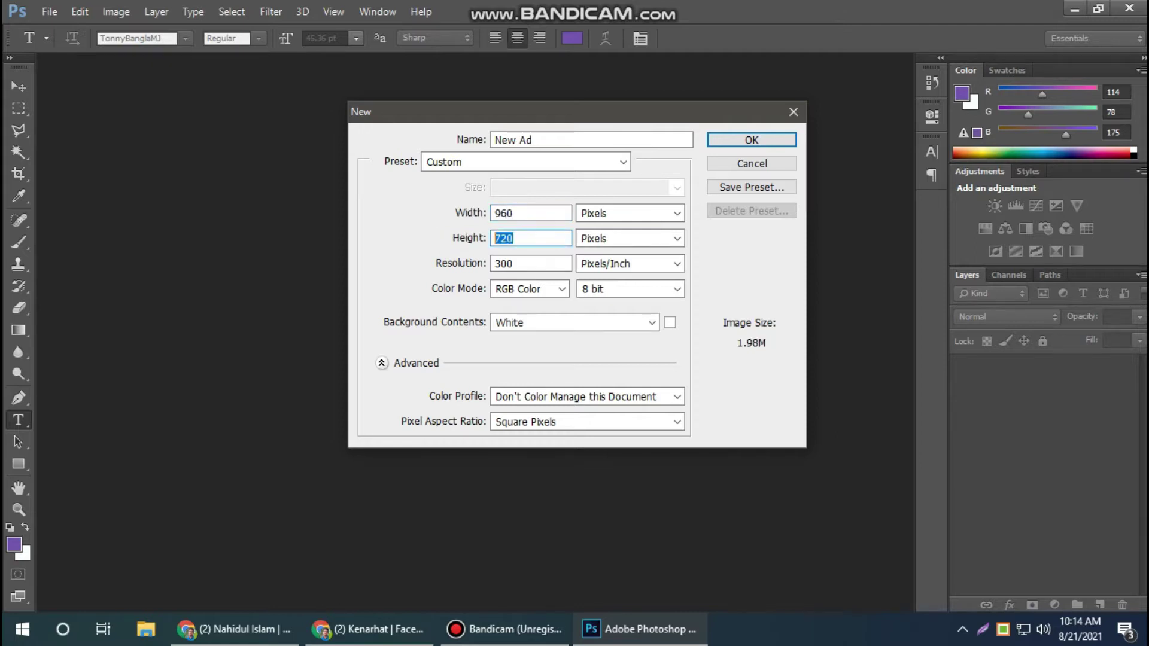
pyautogui.write('960')
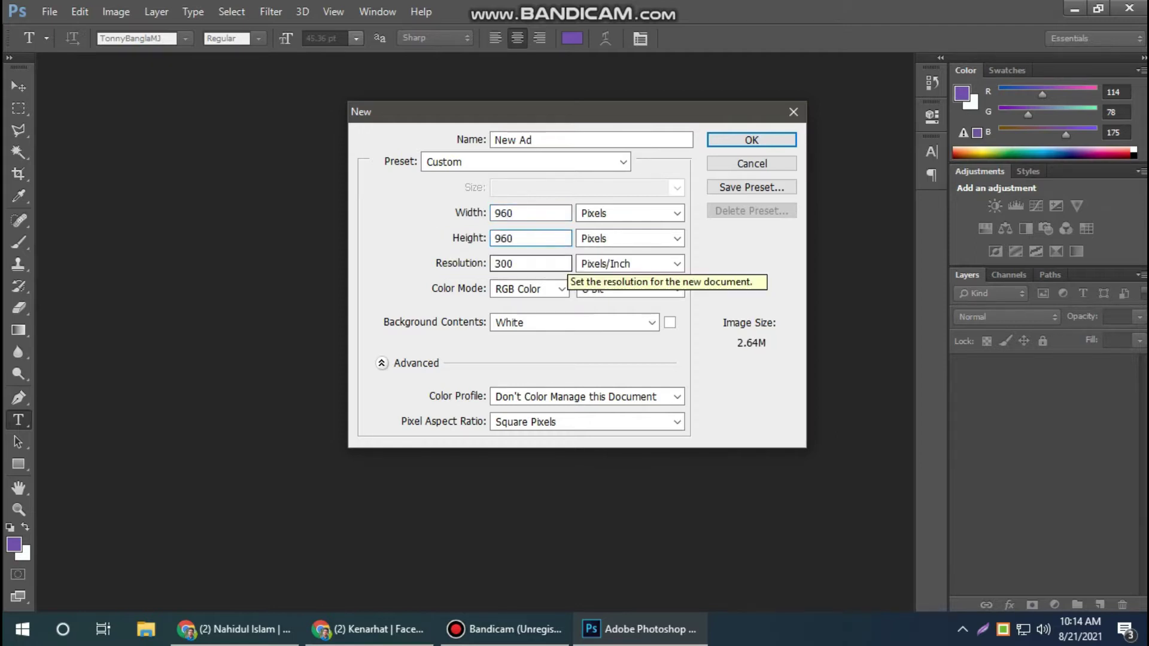
pyautogui.press('Tab')
pyautogui.write('300')
pyautogui.press('BackSpace')
pyautogui.press('BackSpace')
pyautogui.press('BackSpace')
pyautogui.write('300')
# Keep RGB colour mode and a White background, then create the document.
pyautogui.press('Tab')
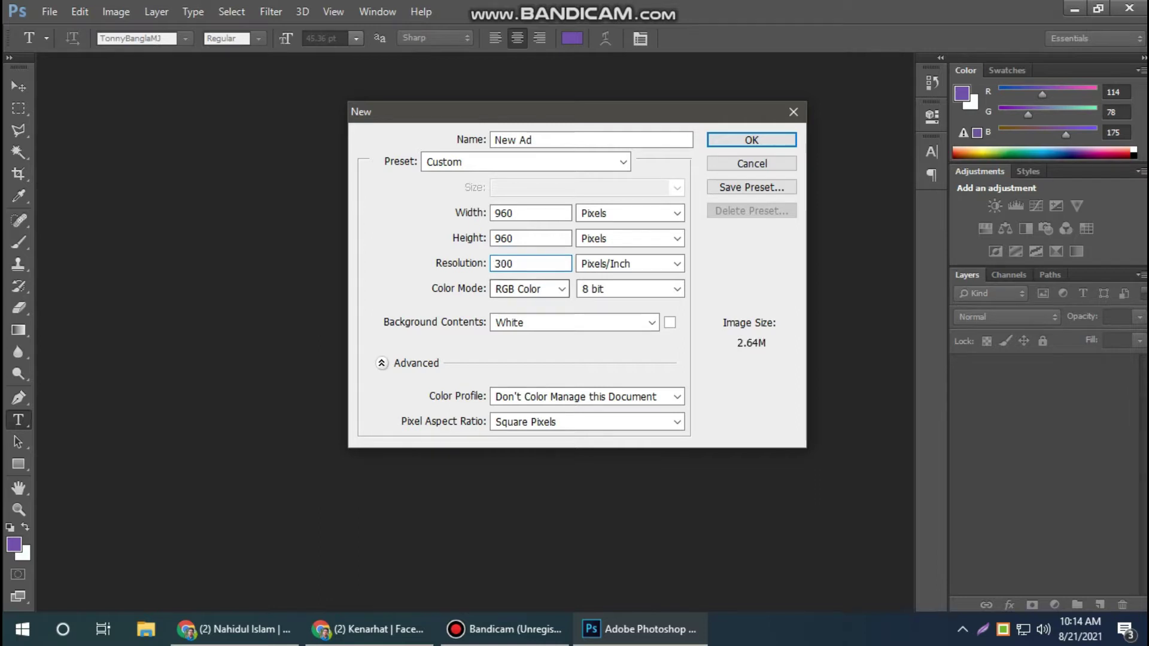
pyautogui.hotkey('alt', 'Down')
pyautogui.press('Down')
pyautogui.press('Up')
pyautogui.press('Return')
pyautogui.press('Tab')
pyautogui.press('Tab')
pyautogui.hotkey('alt', 'Down')
pyautogui.press('Down')
pyautogui.press('Down')
pyautogui.press('Return')
pyautogui.hotkey('alt', 'Down')
pyautogui.press('Up')
pyautogui.press('Up')
pyautogui.press('Return')
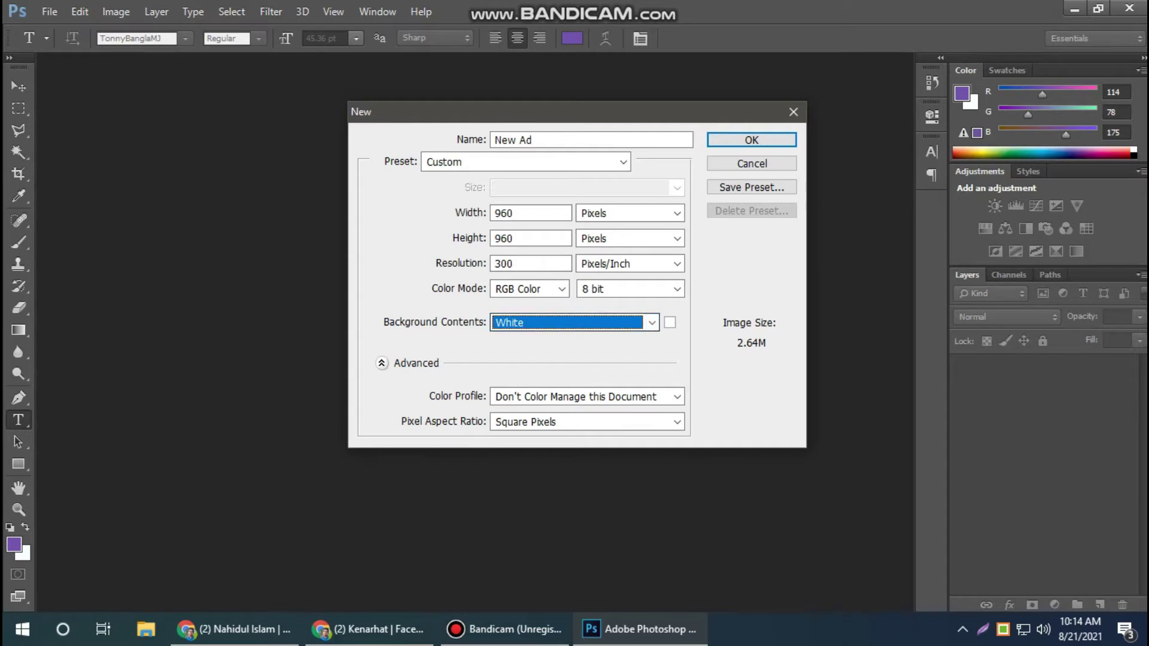
pyautogui.press('Return')
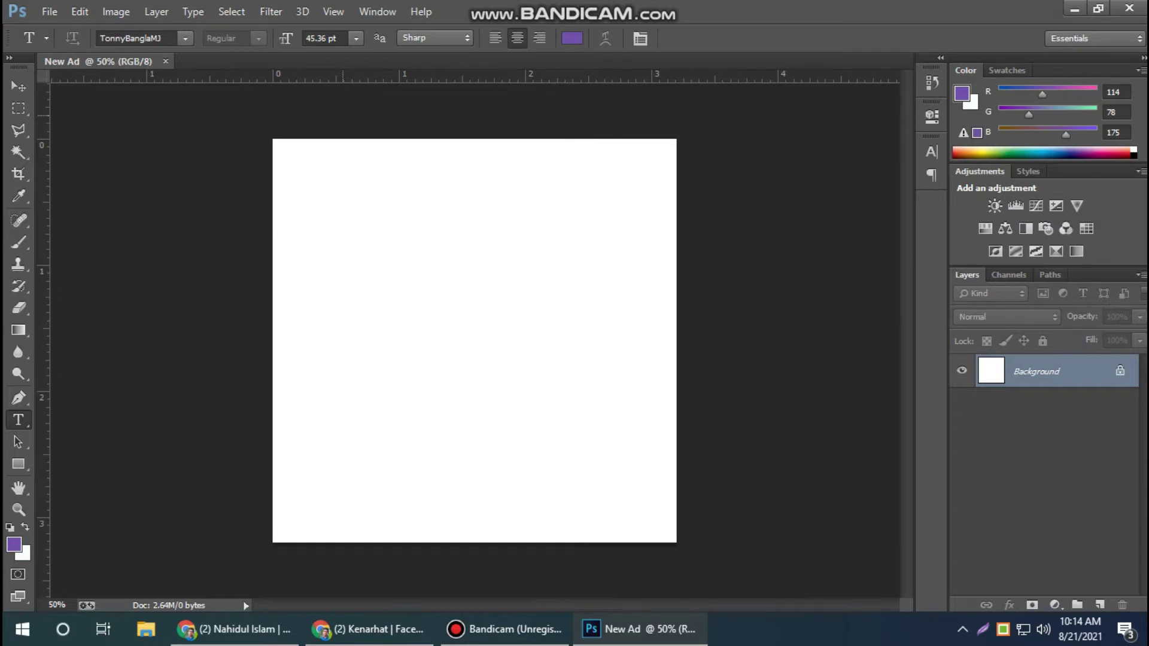
# Open the round logo JPG and sweets banner PNG from Downloads, showing the logo.
pyautogui.click(49, 12)
pyautogui.click(68, 46)
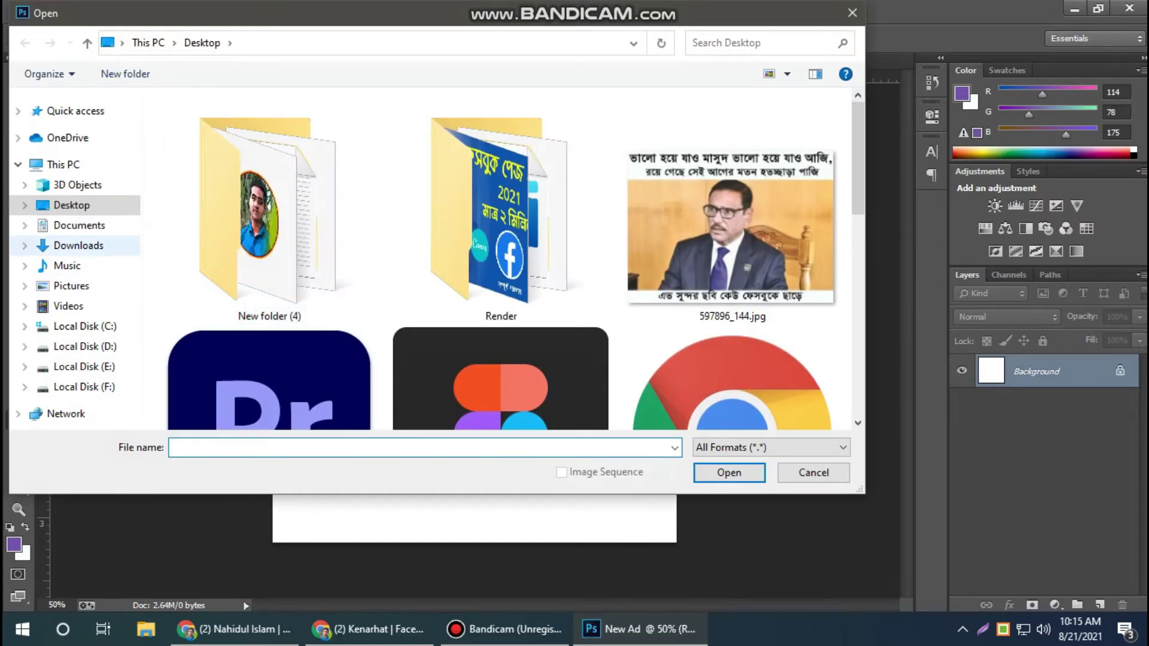
pyautogui.click(79, 245)
pyautogui.click(321, 179)
pyautogui.keyDown('ctrl'); pyautogui.click(206, 180); pyautogui.keyUp('ctrl')
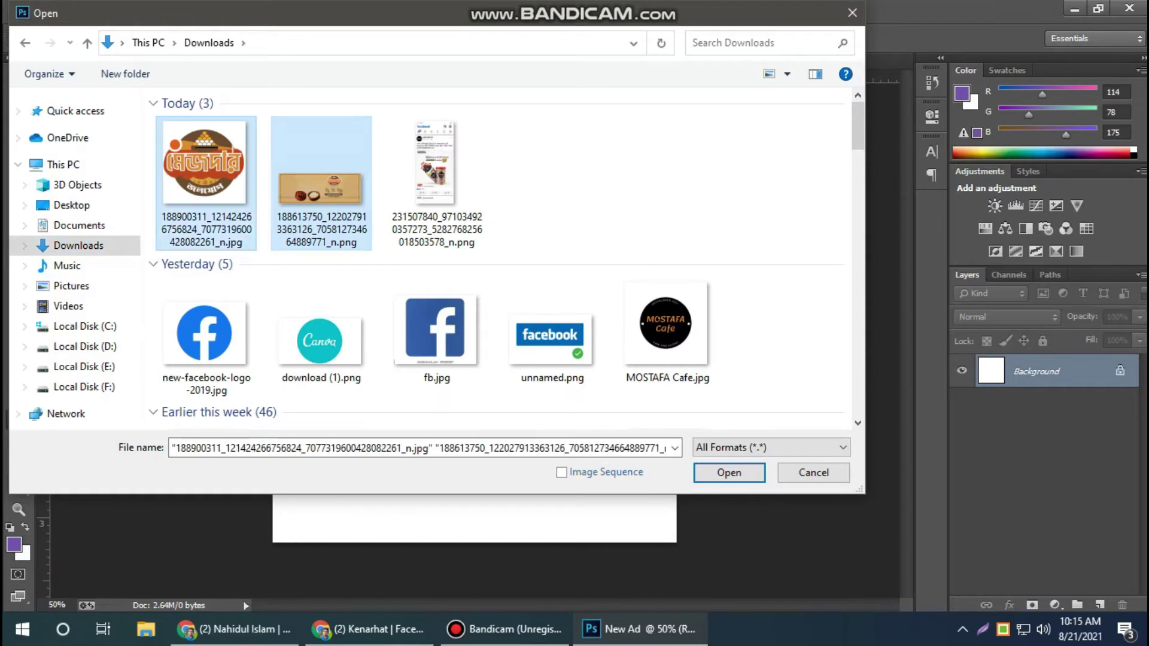
pyautogui.click(729, 472)
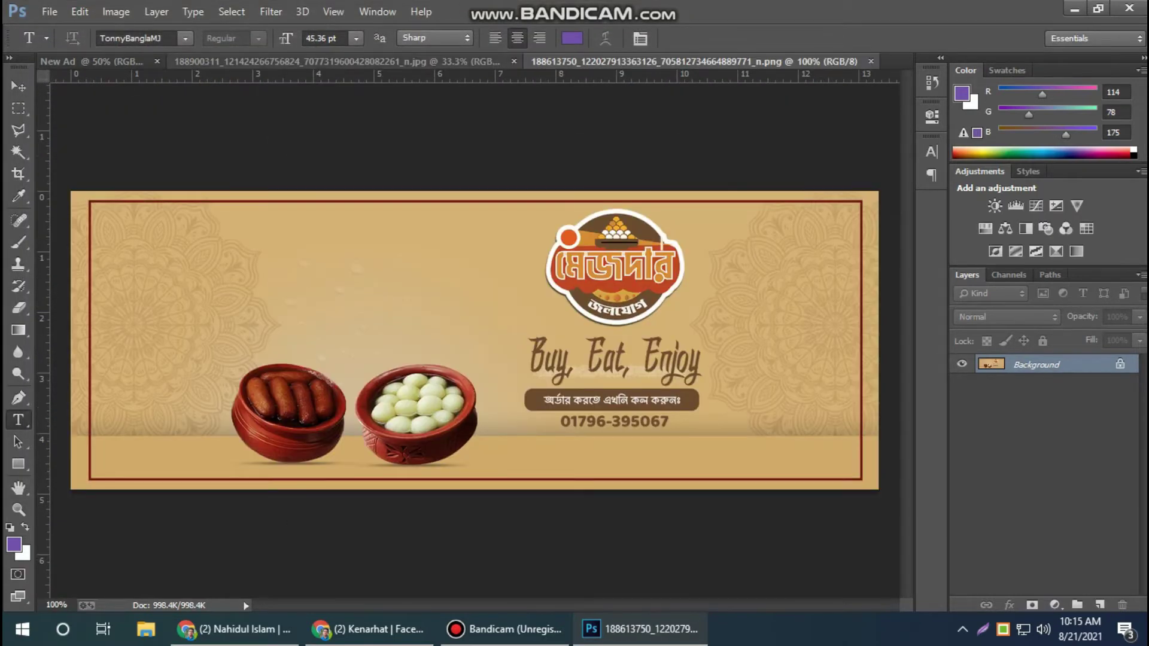
pyautogui.click(335, 61)
# Unlock the logo's Background layer and stack it above a new empty layer.
pyautogui.hotkey('ctrl', '+')
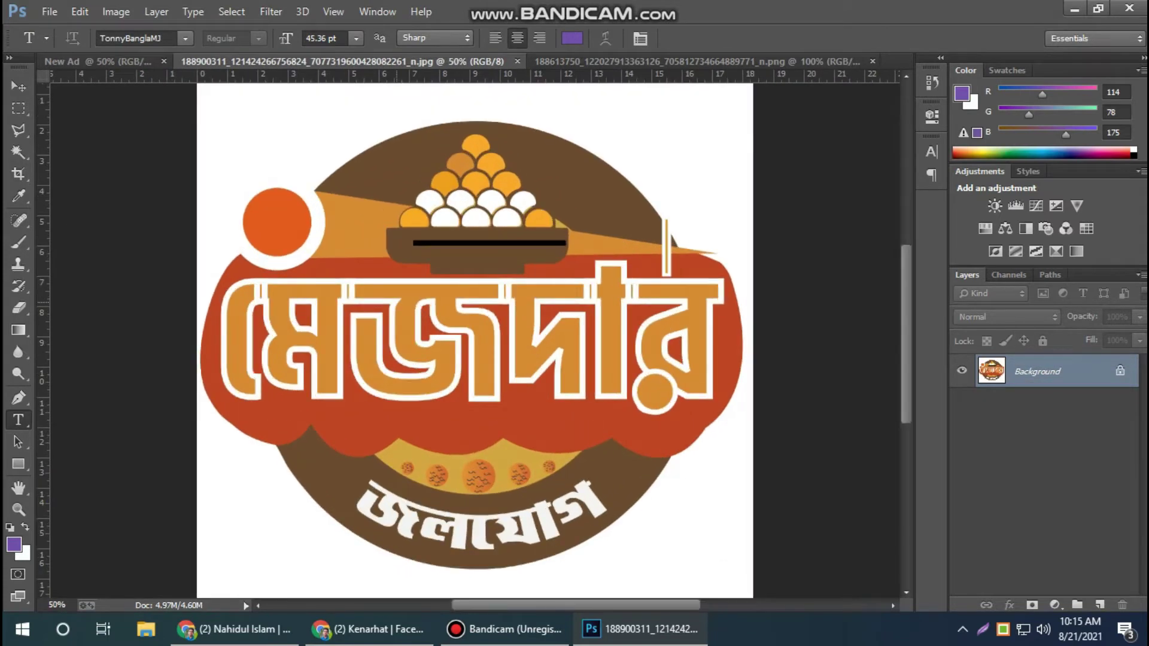
pyautogui.doubleClick(1037, 371)
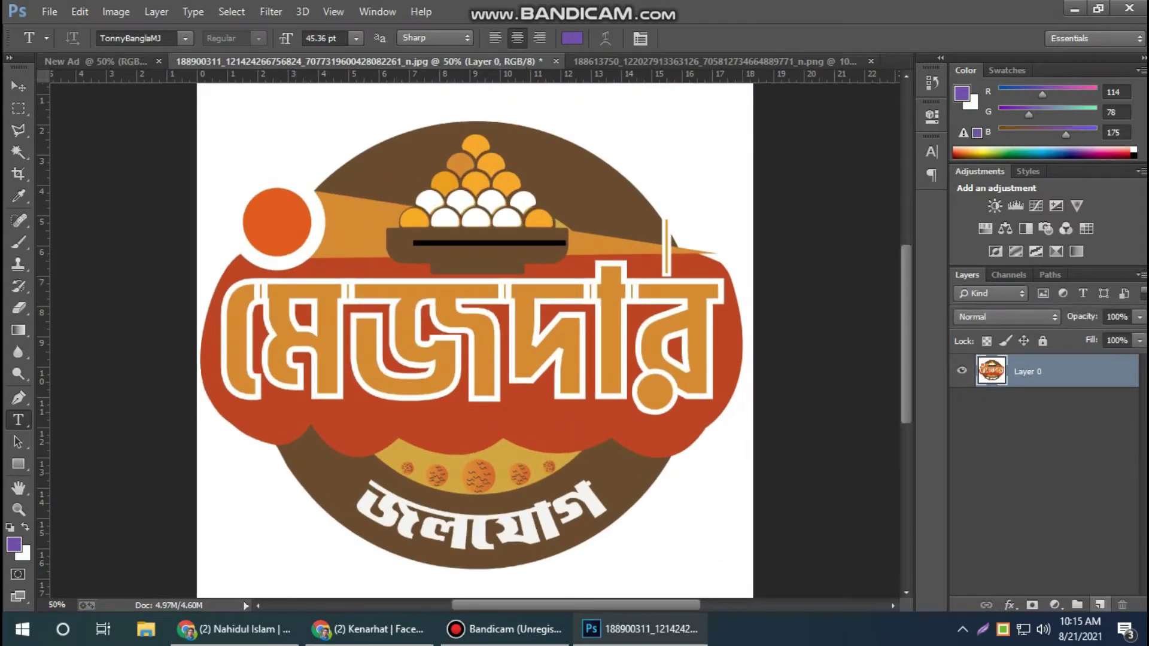
pyautogui.click(1100, 604)
pyautogui.hotkey('ctrl', '-')
pyautogui.hotkey('ctrl', '-')
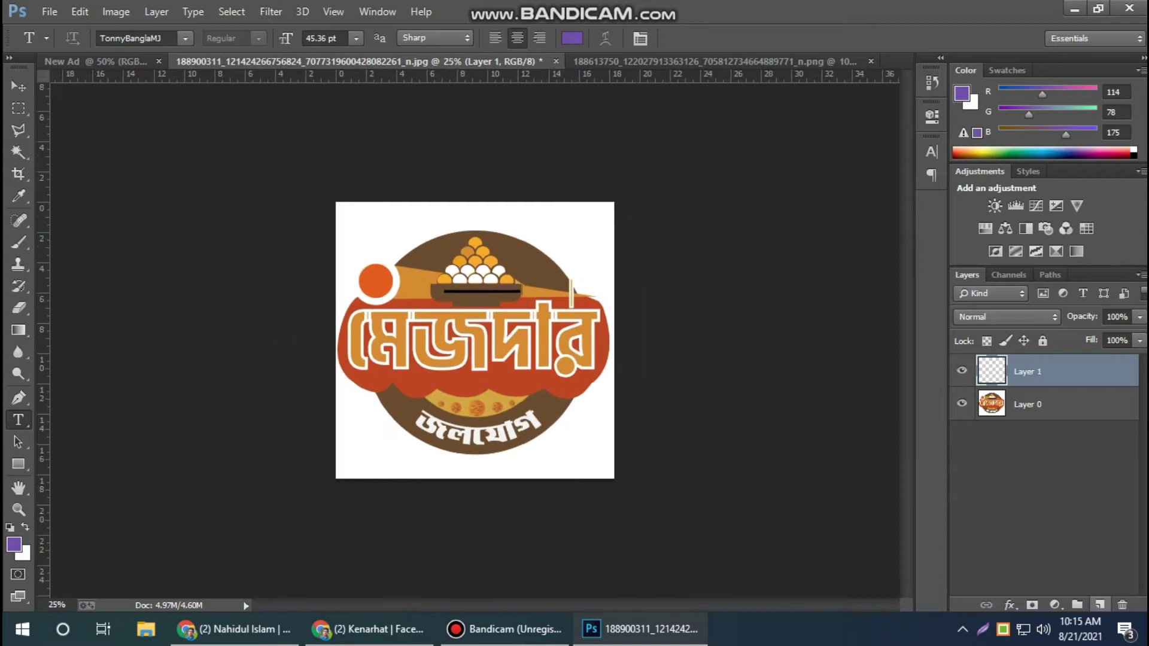
pyautogui.moveTo(1027, 404); pyautogui.dragTo(1027, 365)
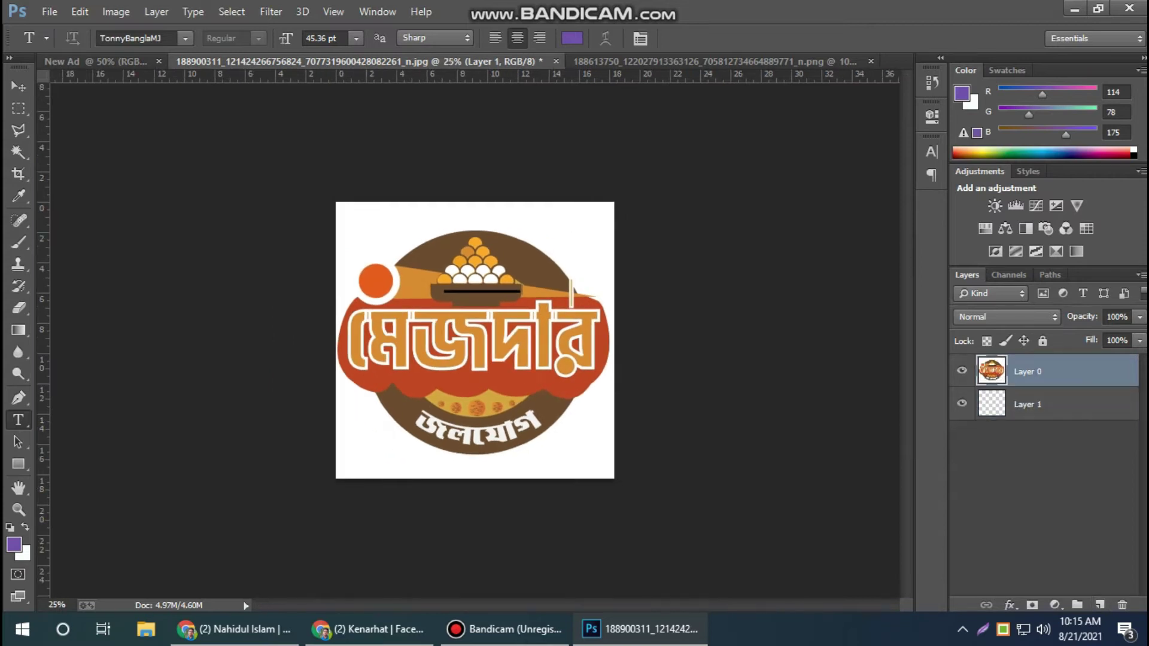
# Select the white surround with the Magic Wand and delete it.
pyautogui.press('w')
pyautogui.click(353, 455)
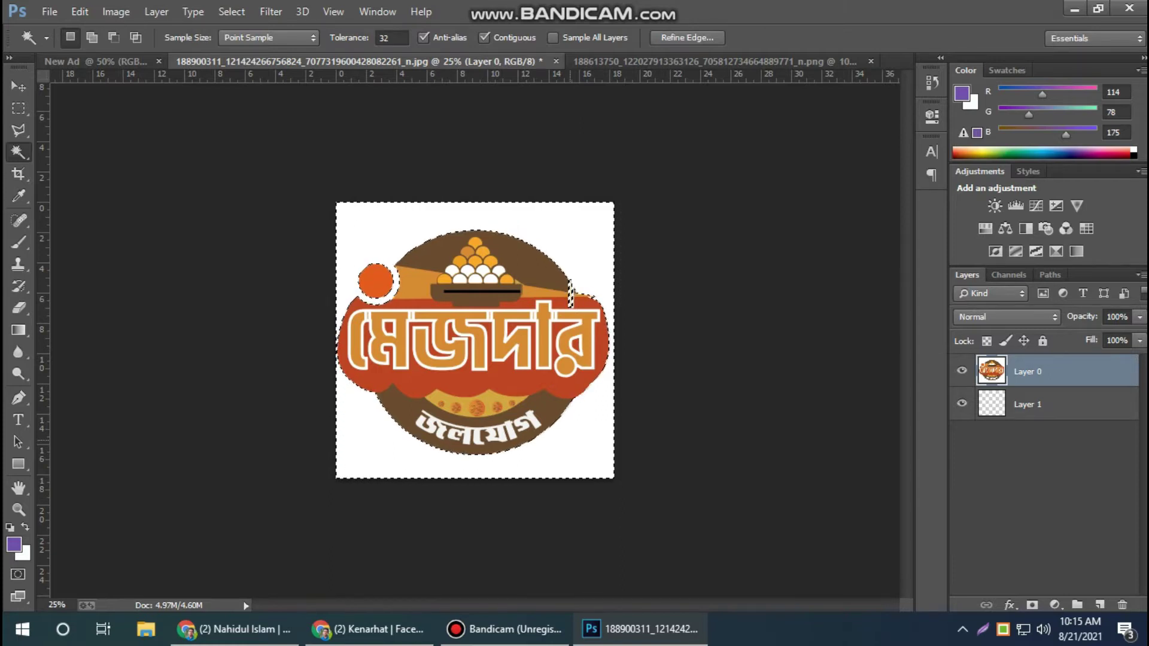
pyautogui.press('Delete')
pyautogui.hotkey('ctrl', 'd')
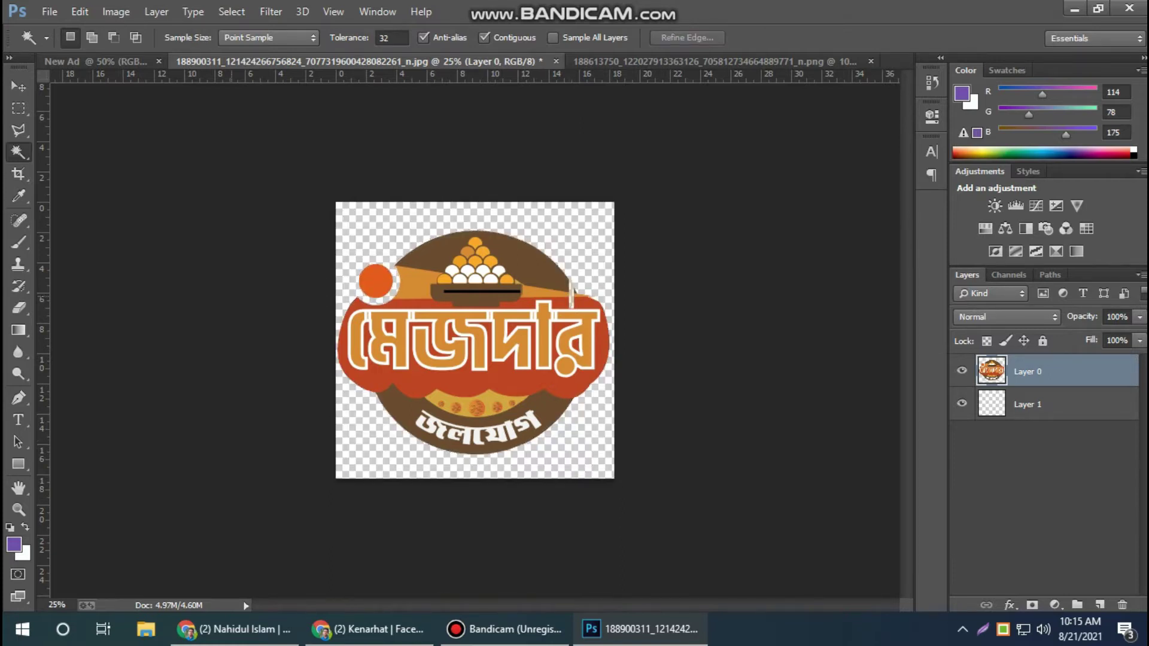
pyautogui.hotkey('ctrl', 'alt', 'z')
pyautogui.hotkey('ctrl', 'alt', 'z')
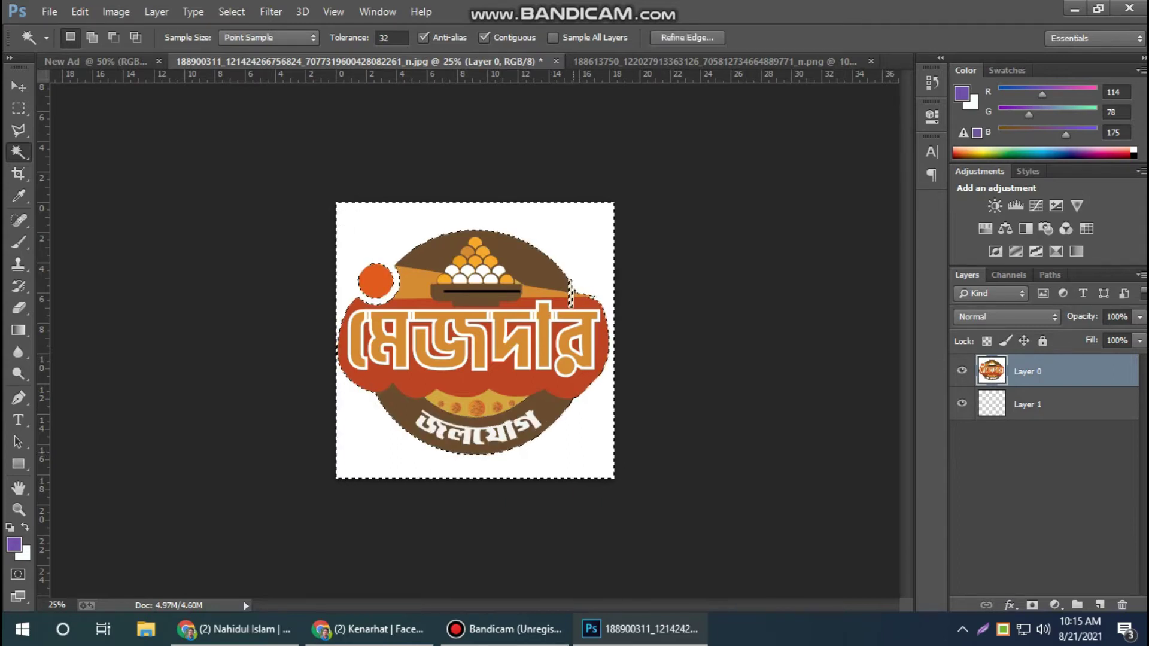
pyautogui.press('Delete')
pyautogui.hotkey('ctrl', 'd')
# Drag the logo into New Ad, scale it to about 29%, and centre it near the top.
pyautogui.press('v')
pyautogui.moveTo(573, 291)
pyautogui.mouseDown()
pyautogui.moveTo(168, 33)
pyautogui.moveTo(473, 342)
pyautogui.mouseUp()
pyautogui.hotkey('ctrl', 't')
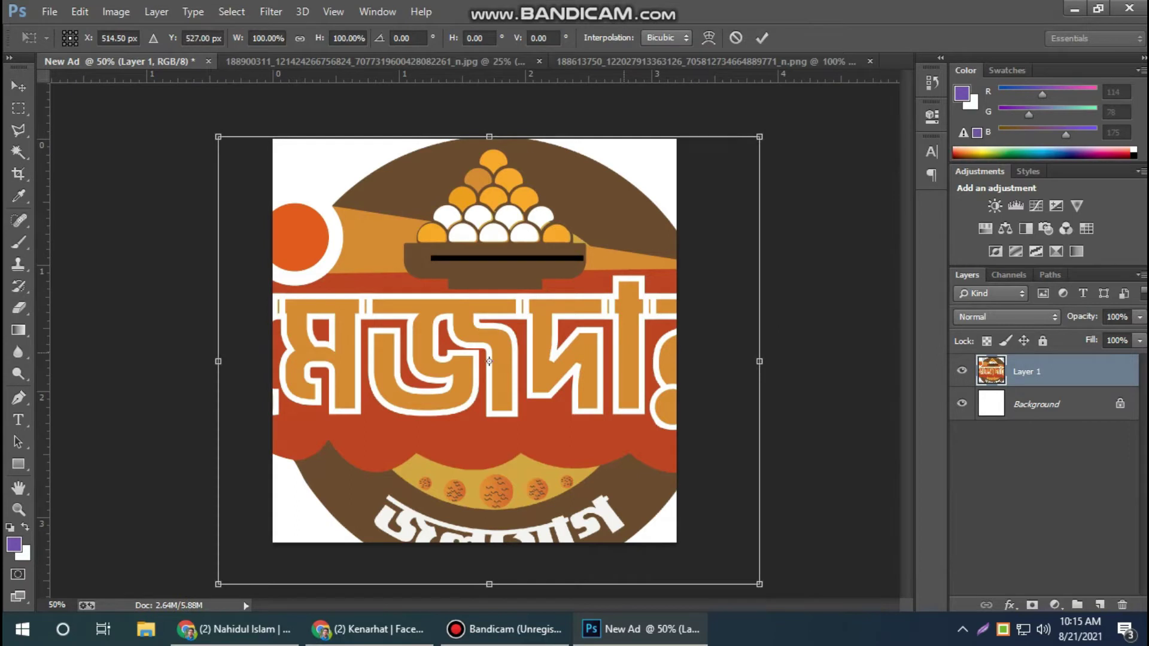
pyautogui.scroll(-1, 489, 361)
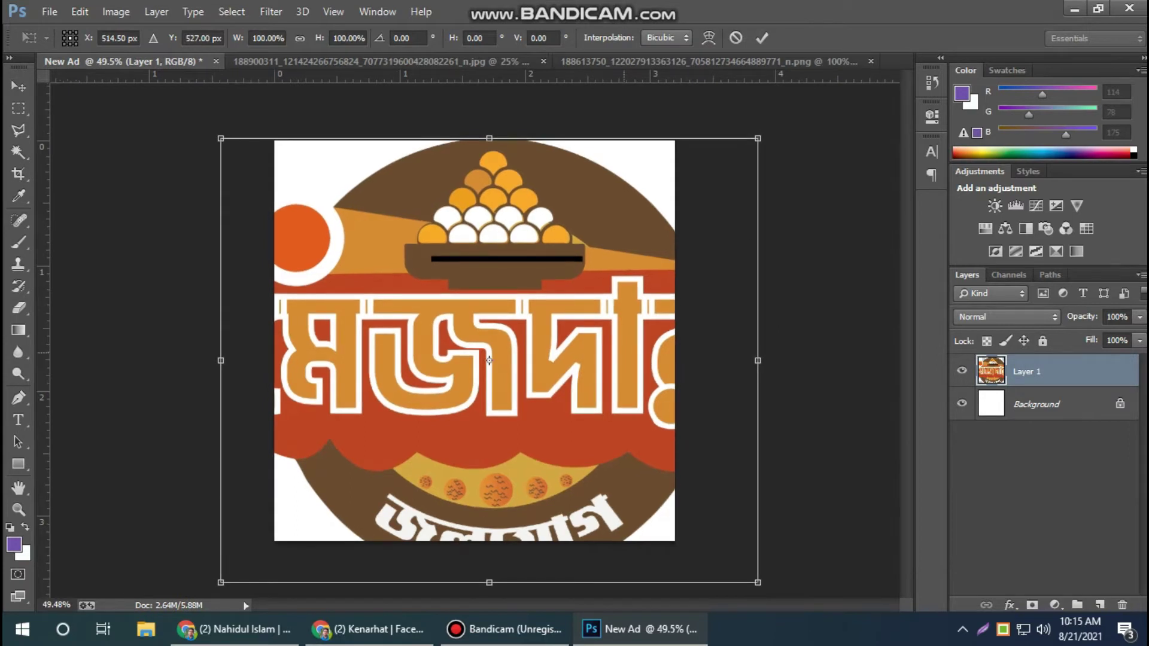
pyautogui.moveTo(757, 138); pyautogui.dragTo(523, 332)
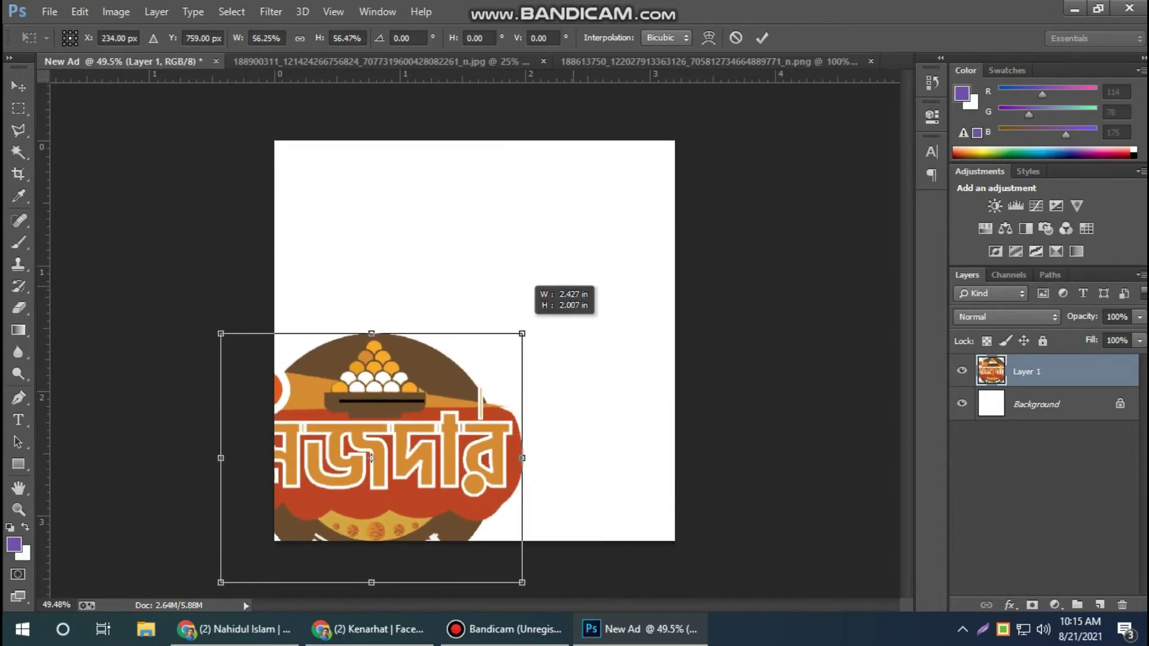
pyautogui.moveTo(373, 455); pyautogui.dragTo(477, 292)
pyautogui.moveTo(627, 415); pyautogui.dragTo(494, 306)
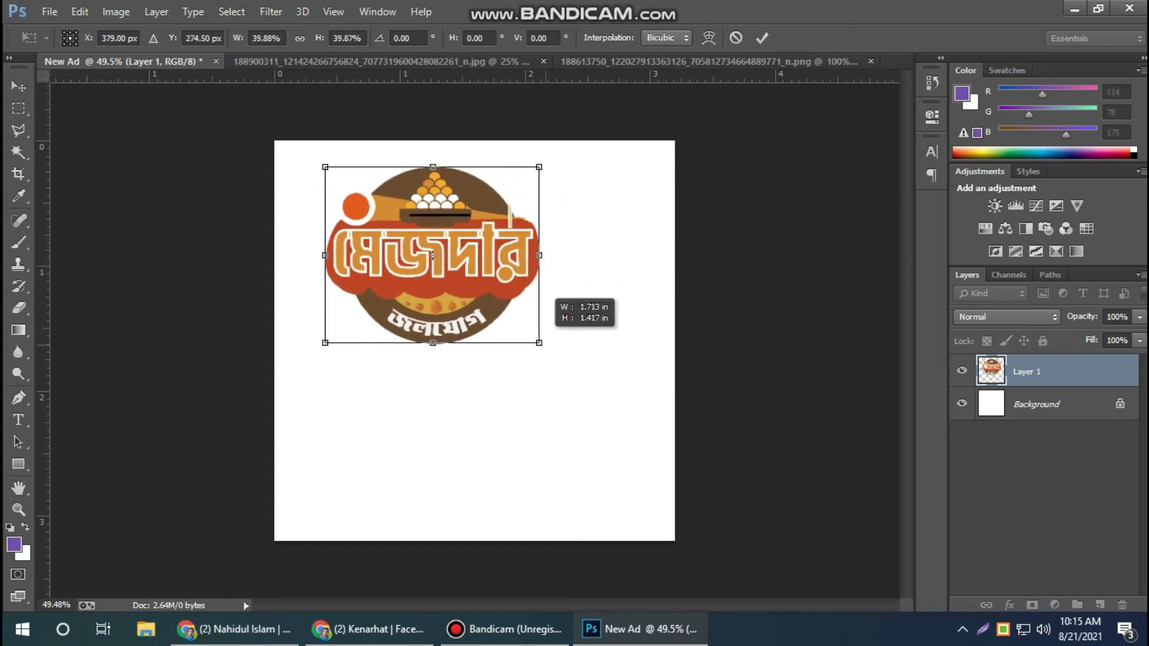
pyautogui.moveTo(409, 237); pyautogui.dragTo(481, 252)
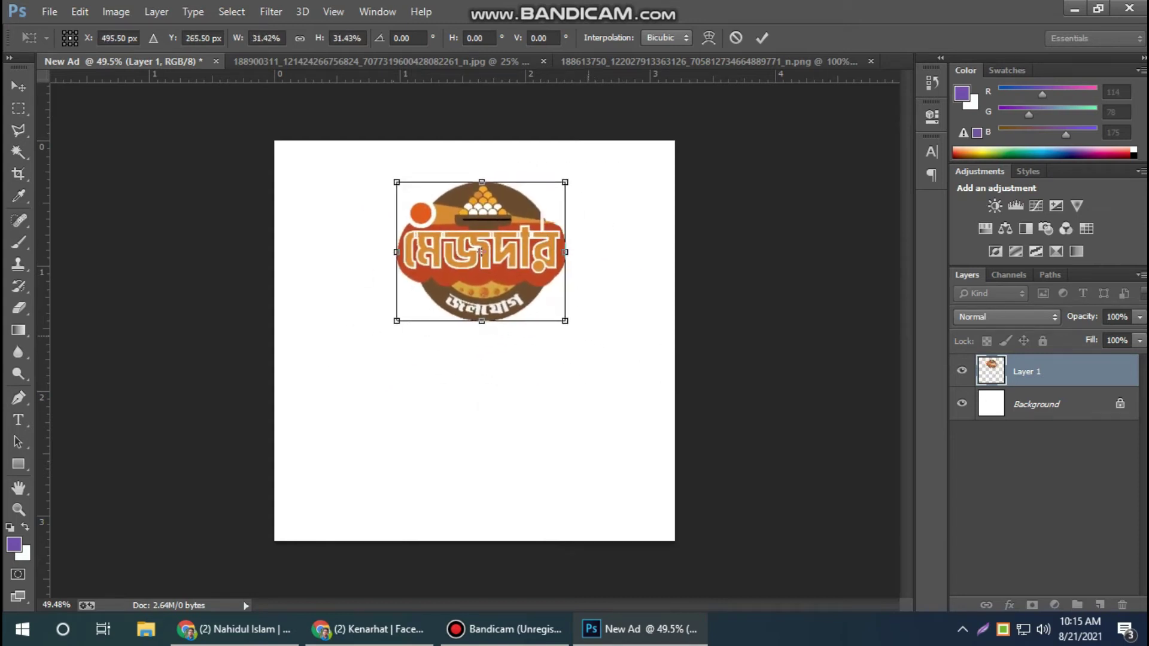
pyautogui.moveTo(566, 252); pyautogui.dragTo(558, 254)
pyautogui.moveTo(480, 252); pyautogui.dragTo(482, 250)
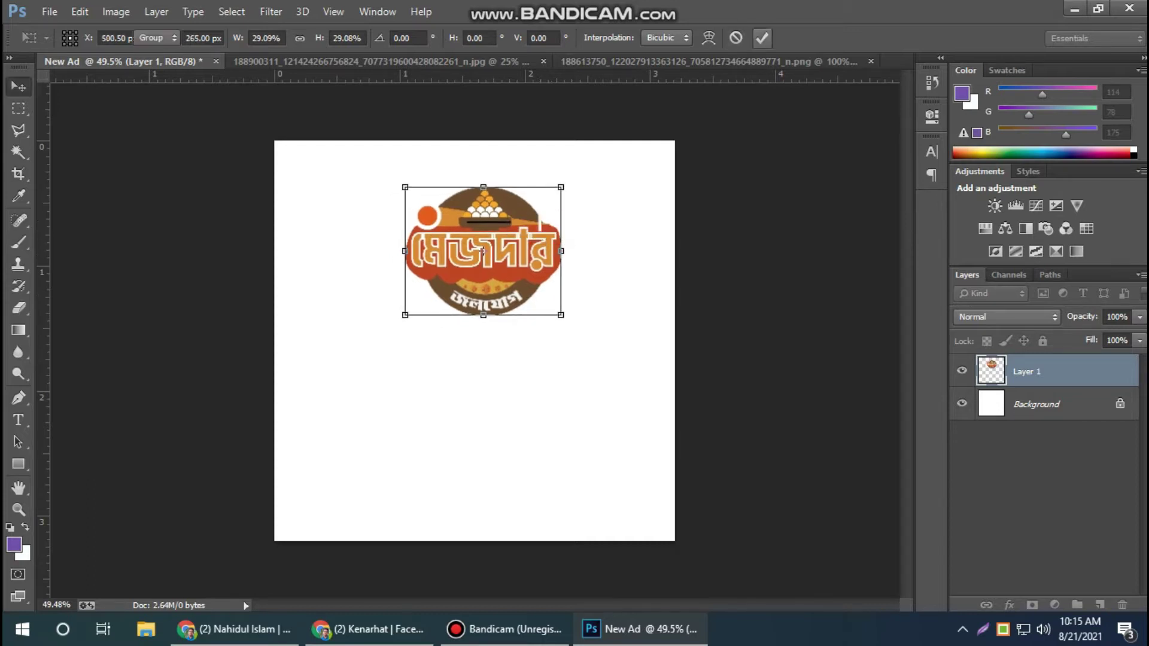
pyautogui.click(762, 38)
pyautogui.moveTo(524, 218); pyautogui.dragTo(523, 227)
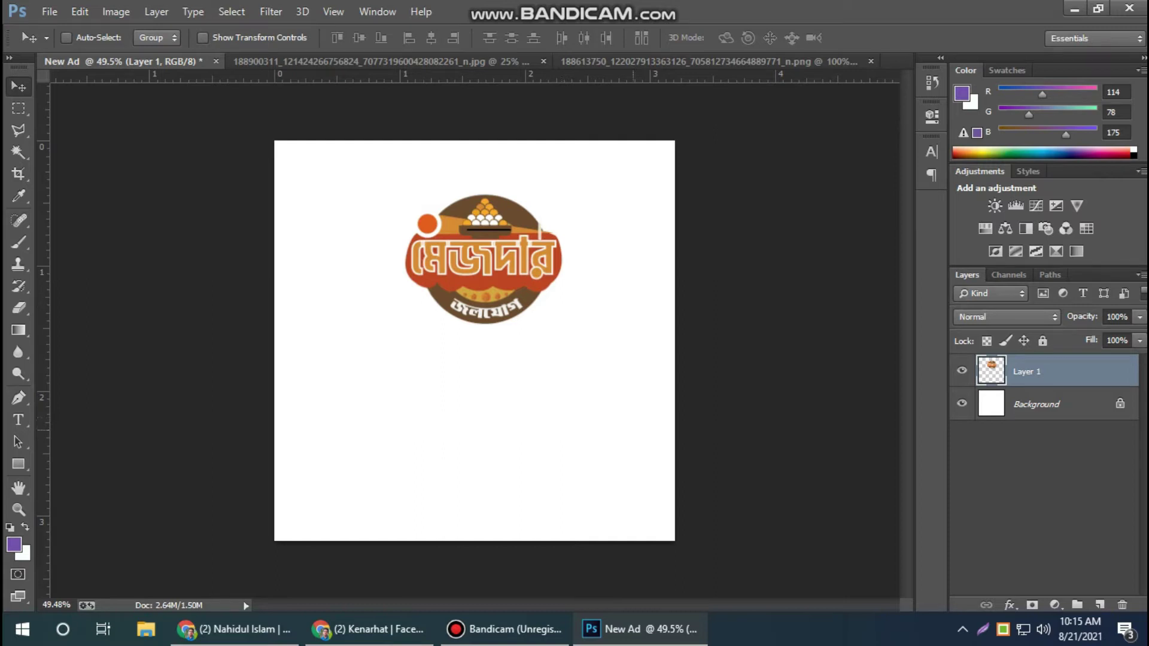
# Rename the logo's layer to logo.
pyautogui.hotkey('alt', '[')
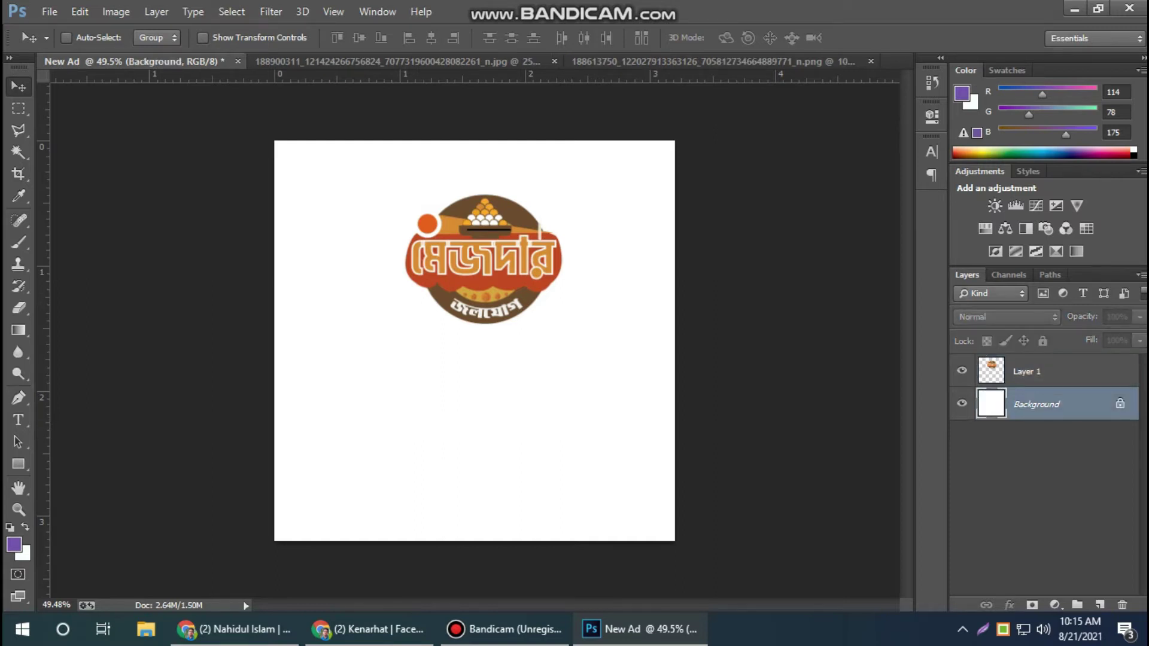
pyautogui.doubleClick(1027, 372)
pyautogui.write('lo')
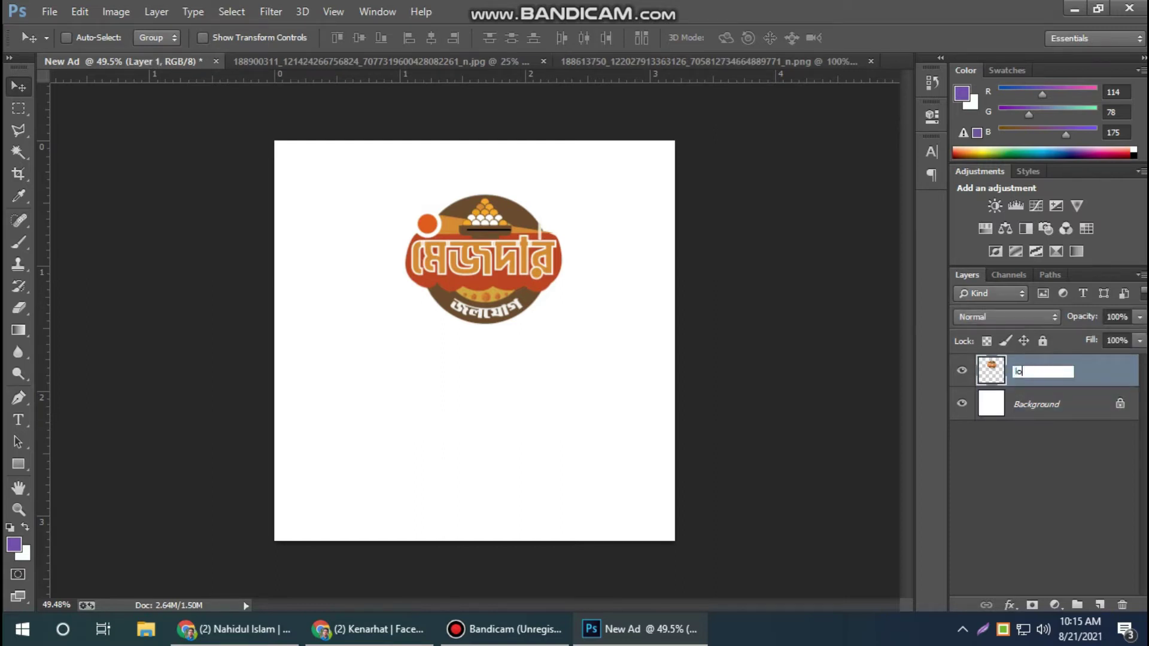
pyautogui.write('go')
pyautogui.press('Return')
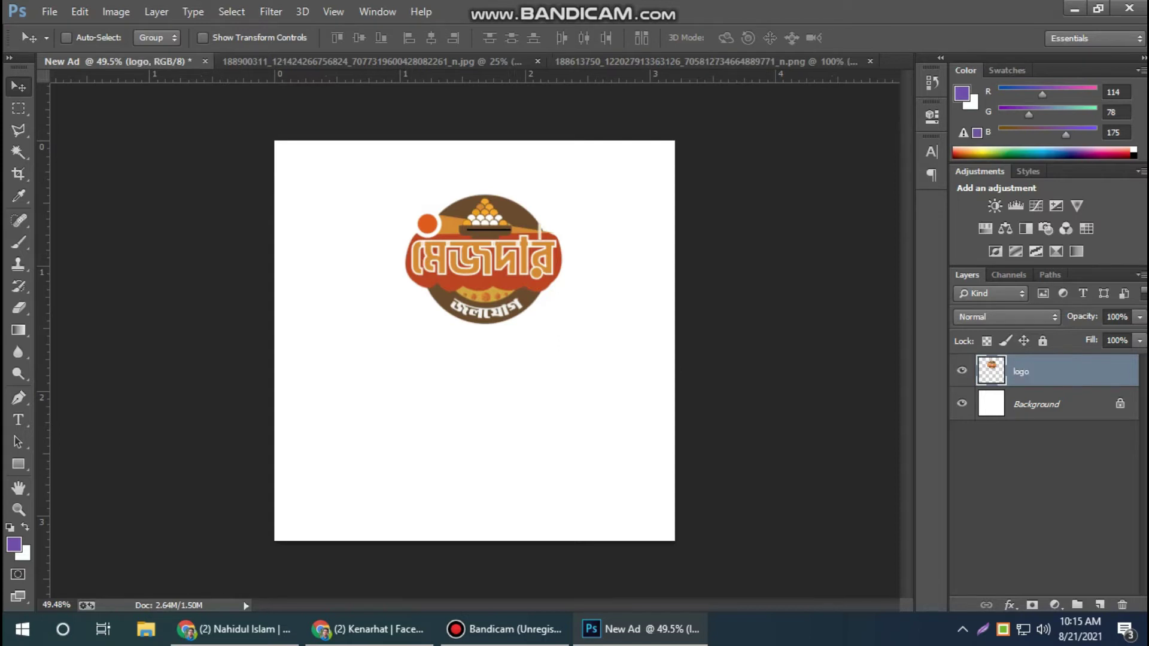
# Add an empty layer above the white background, named Backgroun.
pyautogui.click(1042, 404)
pyautogui.click(1100, 604)
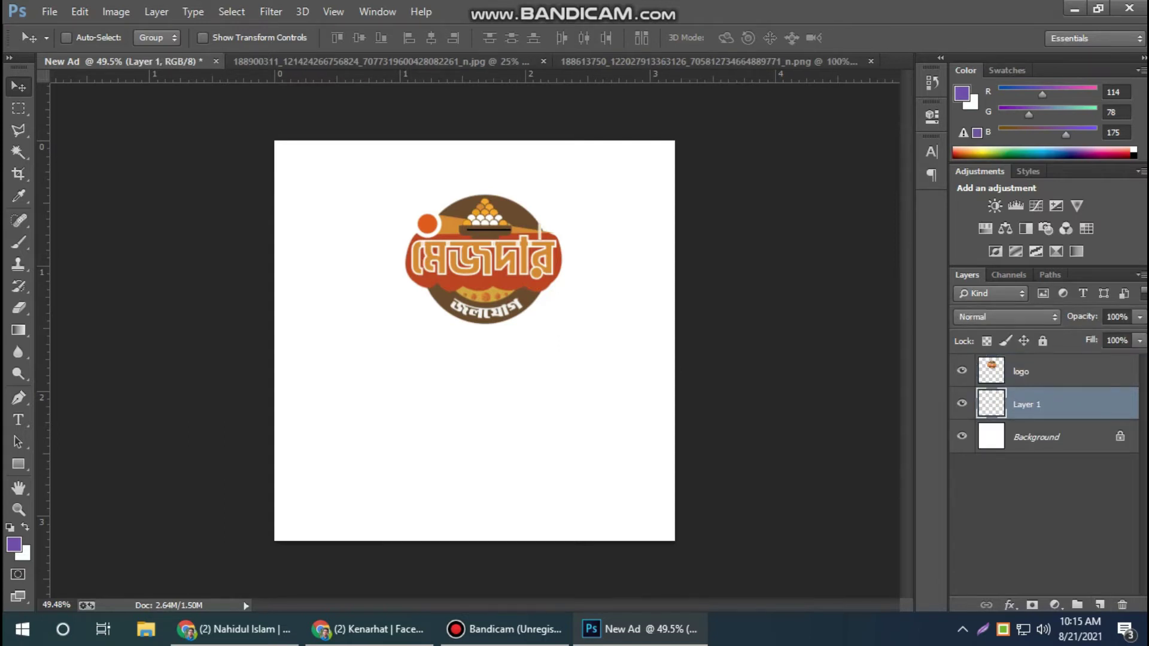
pyautogui.doubleClick(1027, 404)
pyautogui.write('Bac')
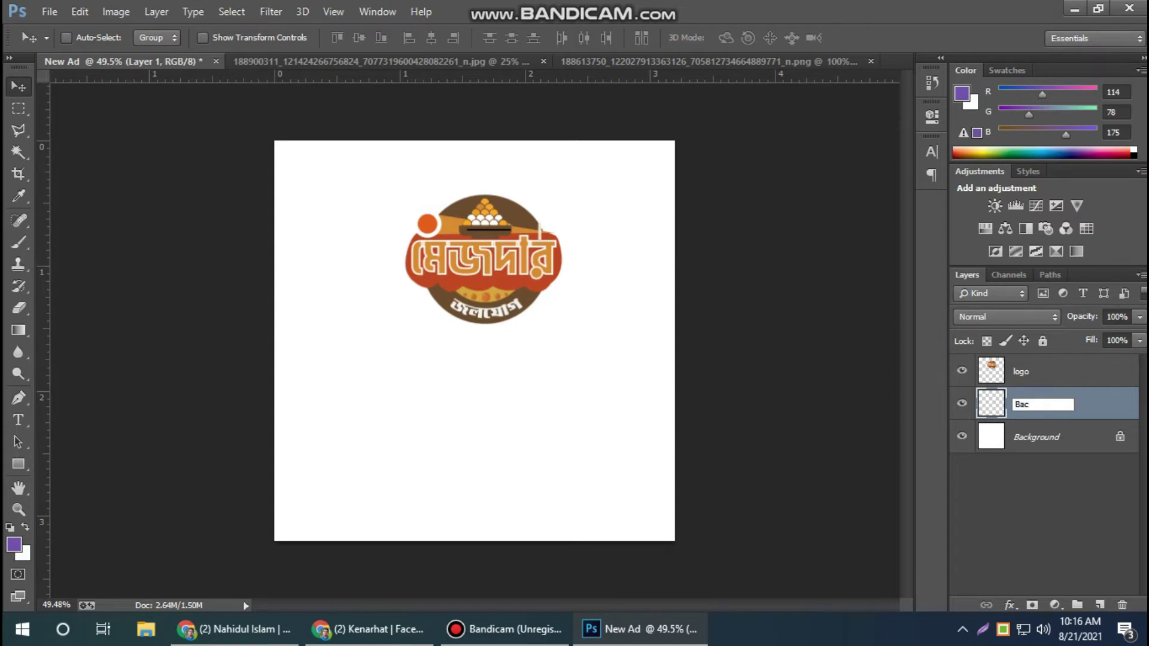
pyautogui.write('kgro')
pyautogui.write('u')
pyautogui.press('Return')
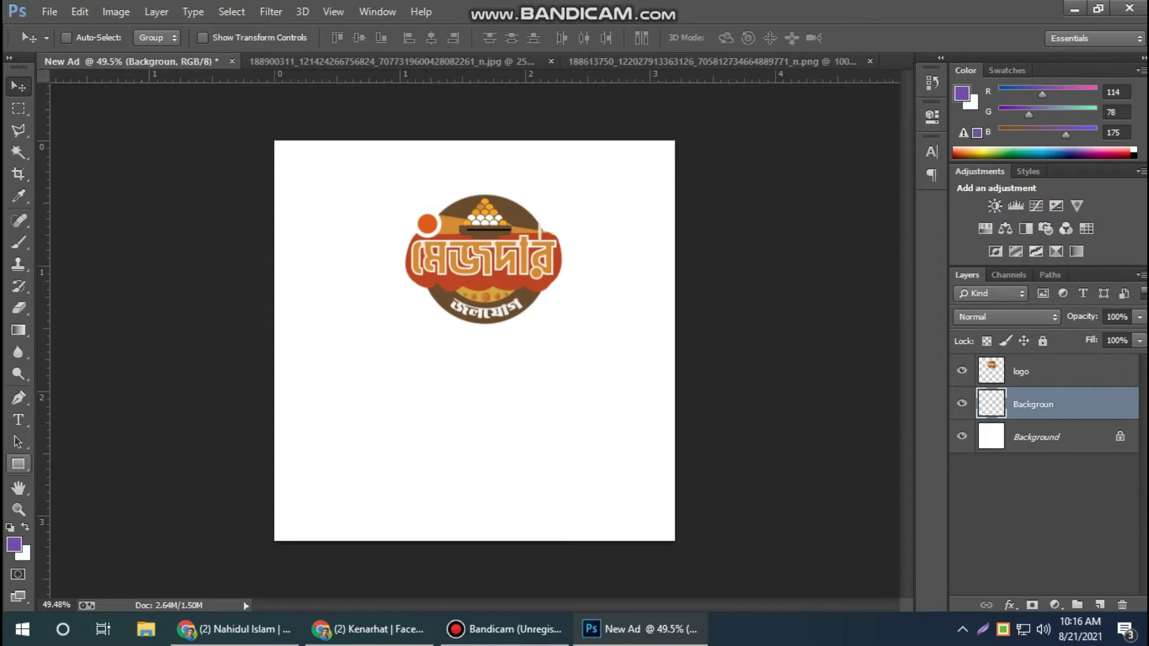
# Set the Rectangle tool fill to a light peach sampled from the logo.
pyautogui.press('u')
pyautogui.click(157, 38)
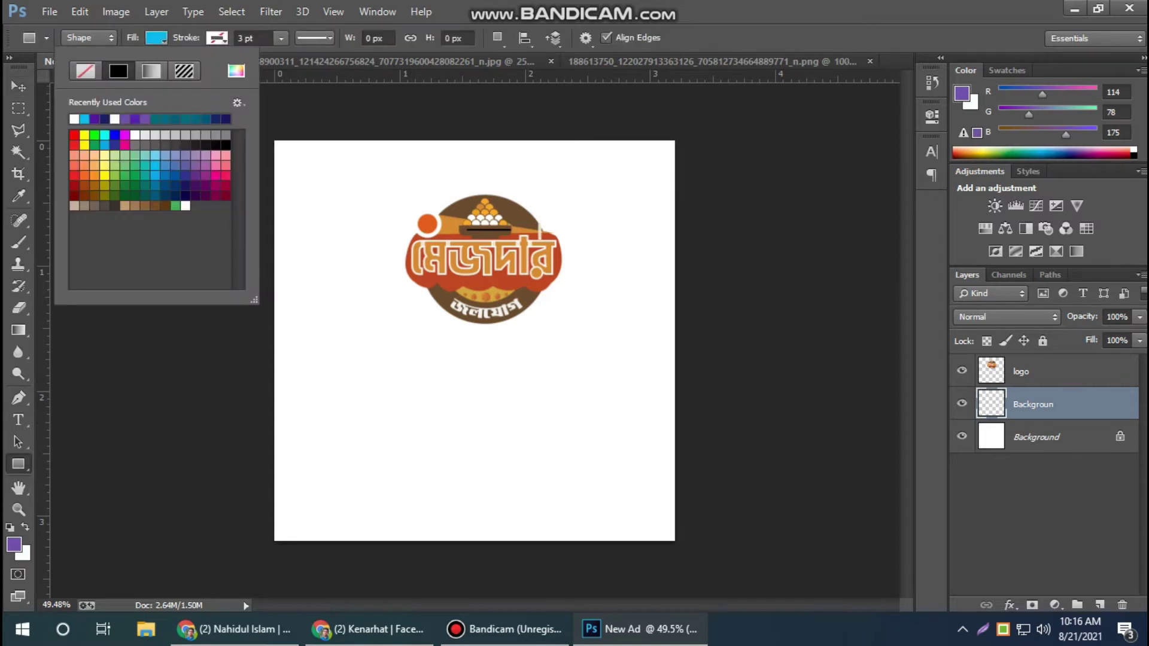
pyautogui.click(235, 70)
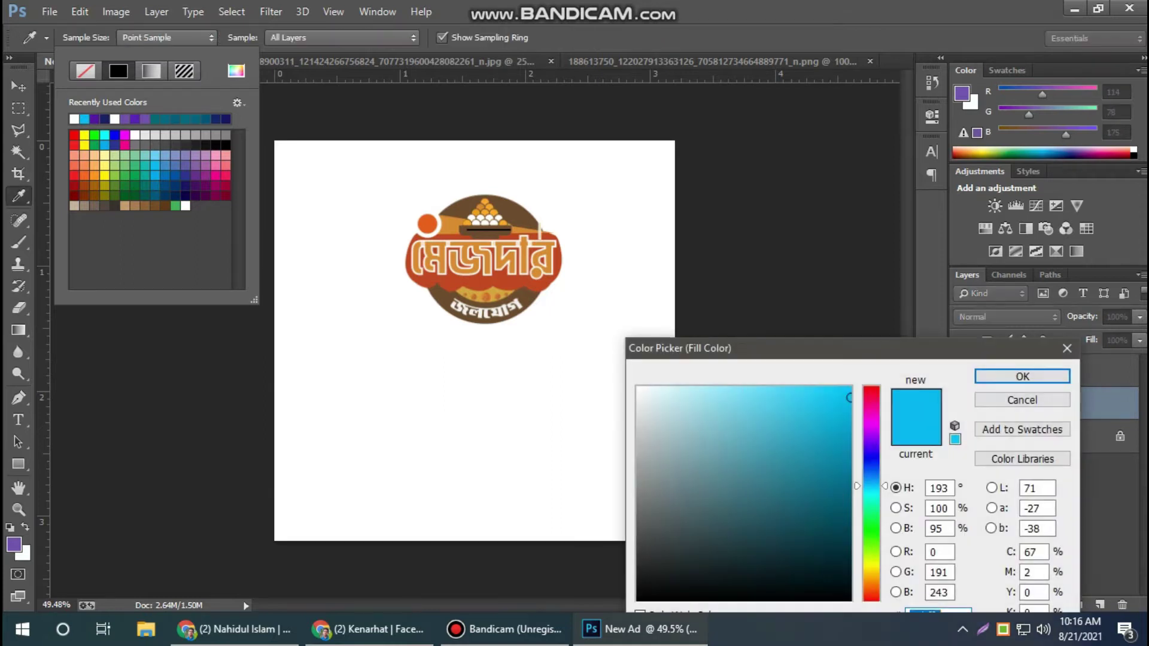
pyautogui.click(540, 230)
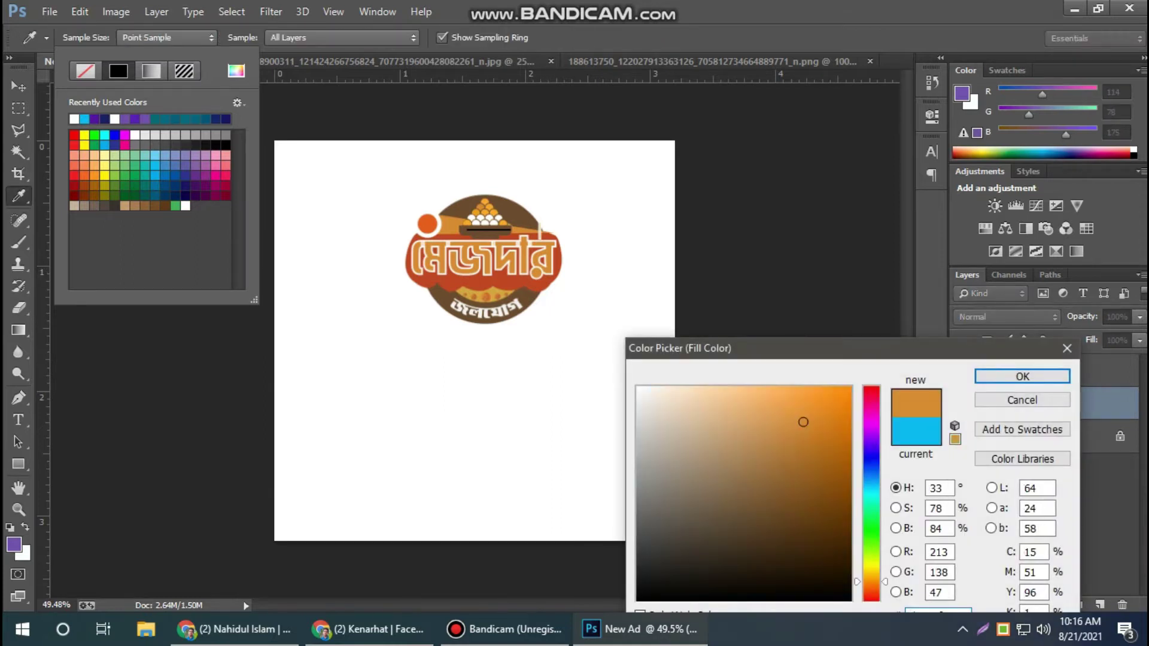
pyautogui.moveTo(803, 422); pyautogui.dragTo(738, 390)
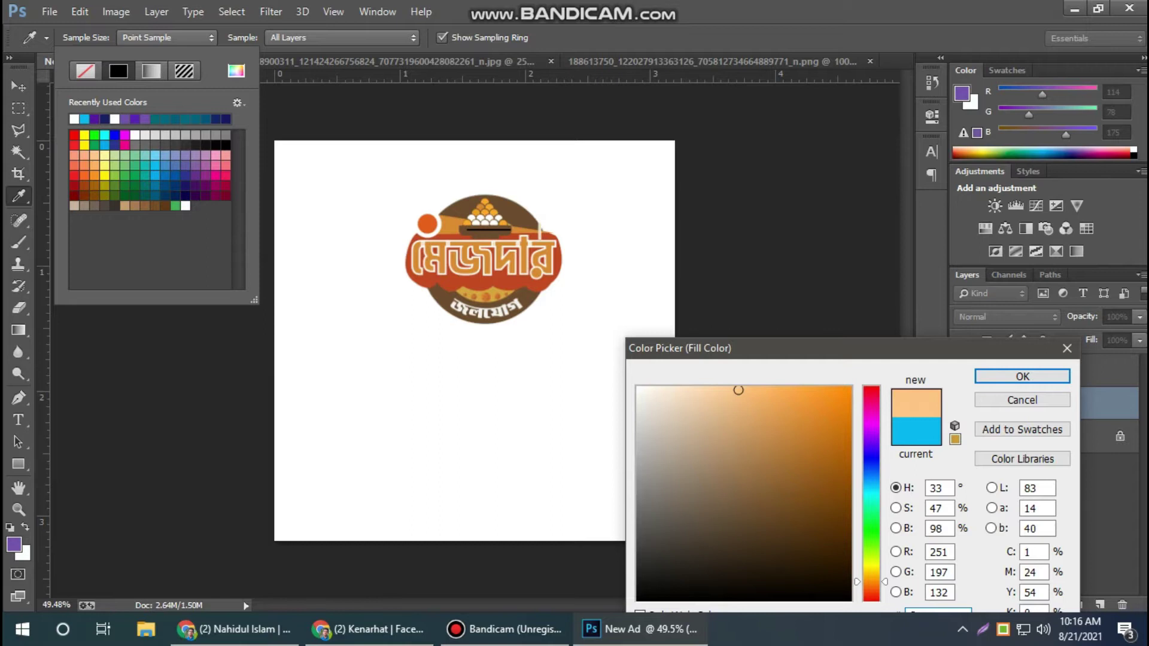
pyautogui.click(1022, 376)
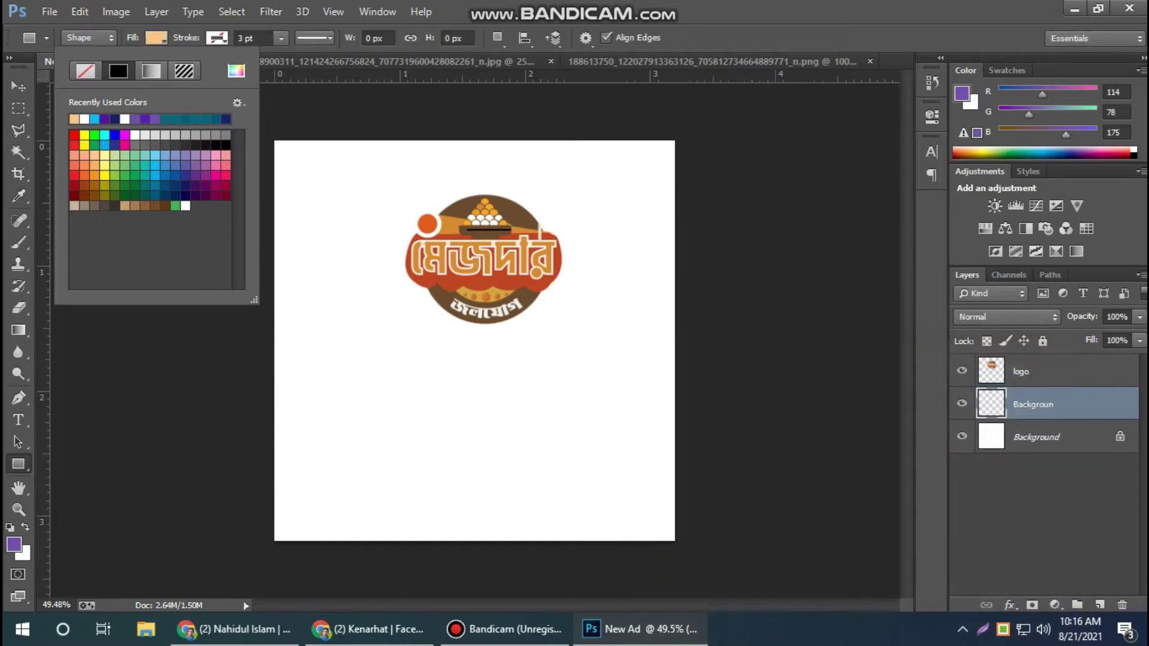
pyautogui.press('Escape')
# Draw a rectangle over the whole canvas and change its fill to a paler peach.
pyautogui.moveTo(267, 129); pyautogui.dragTo(687, 552)
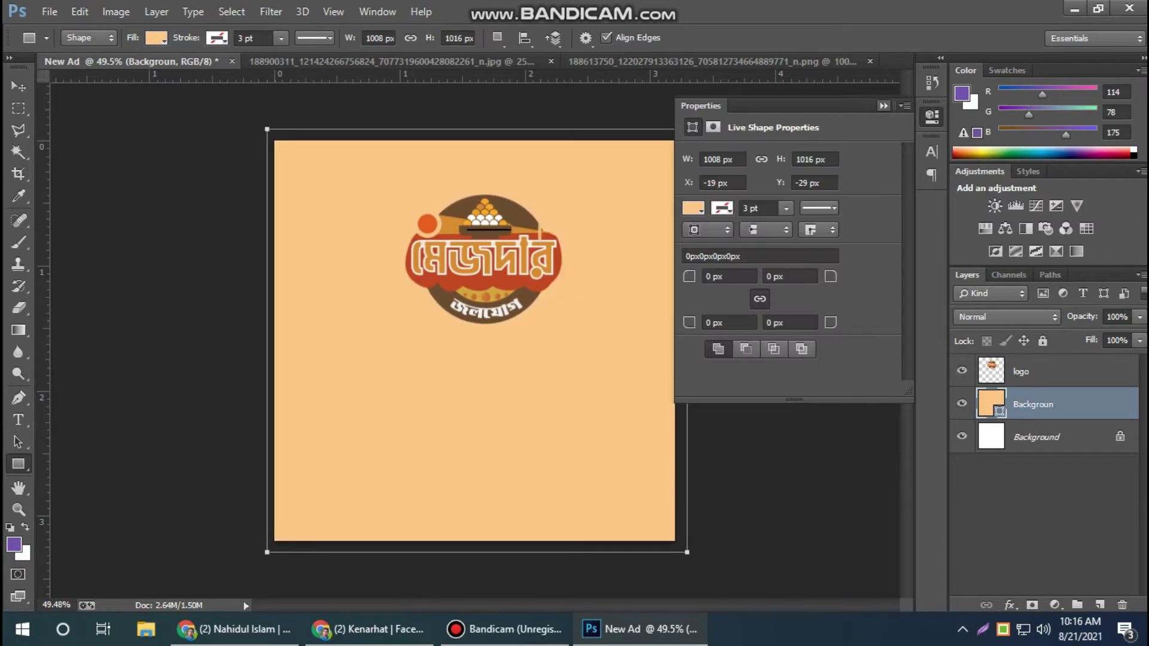
pyautogui.click(884, 106)
pyautogui.click(157, 37)
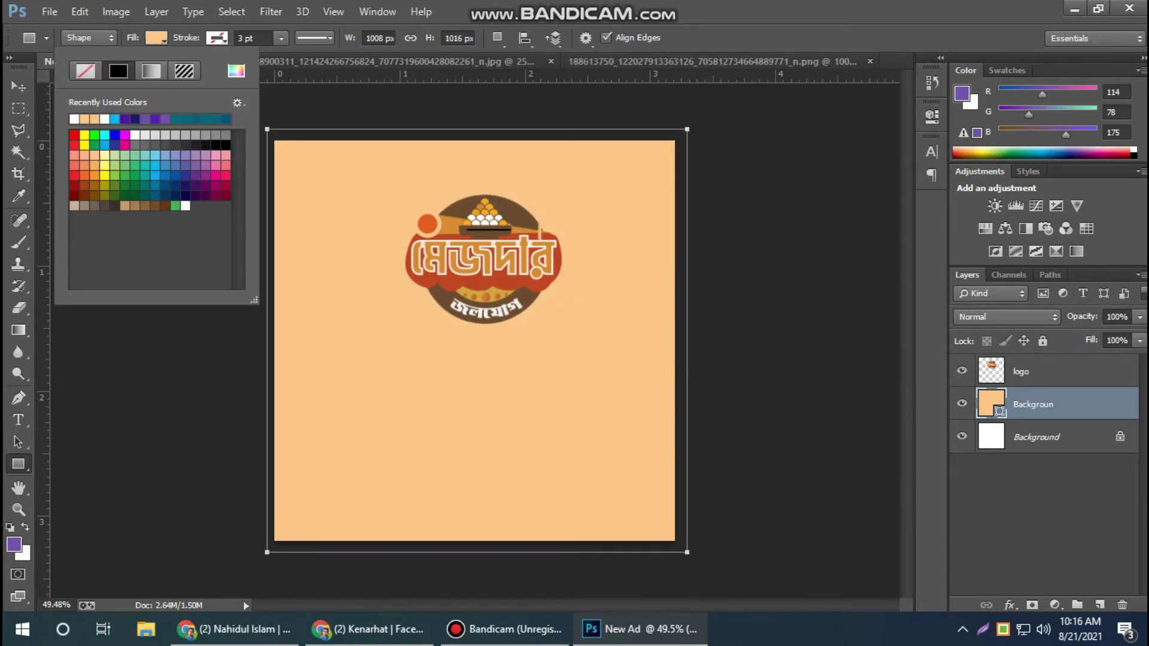
pyautogui.click(236, 71)
pyautogui.click(688, 393)
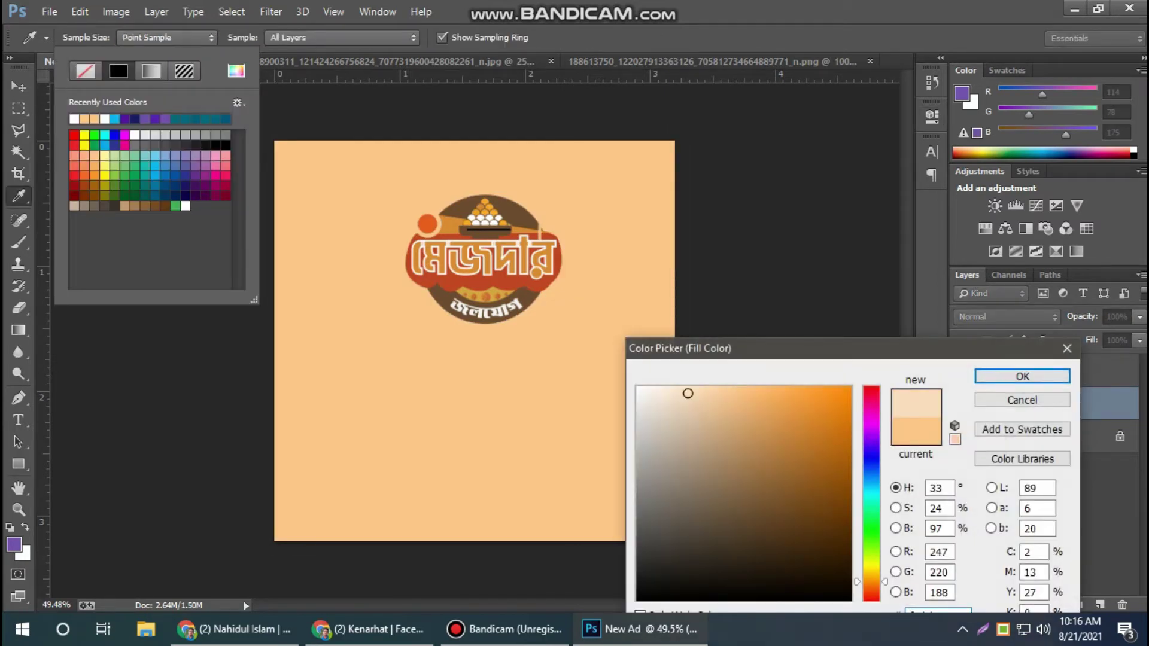
pyautogui.press('Return')
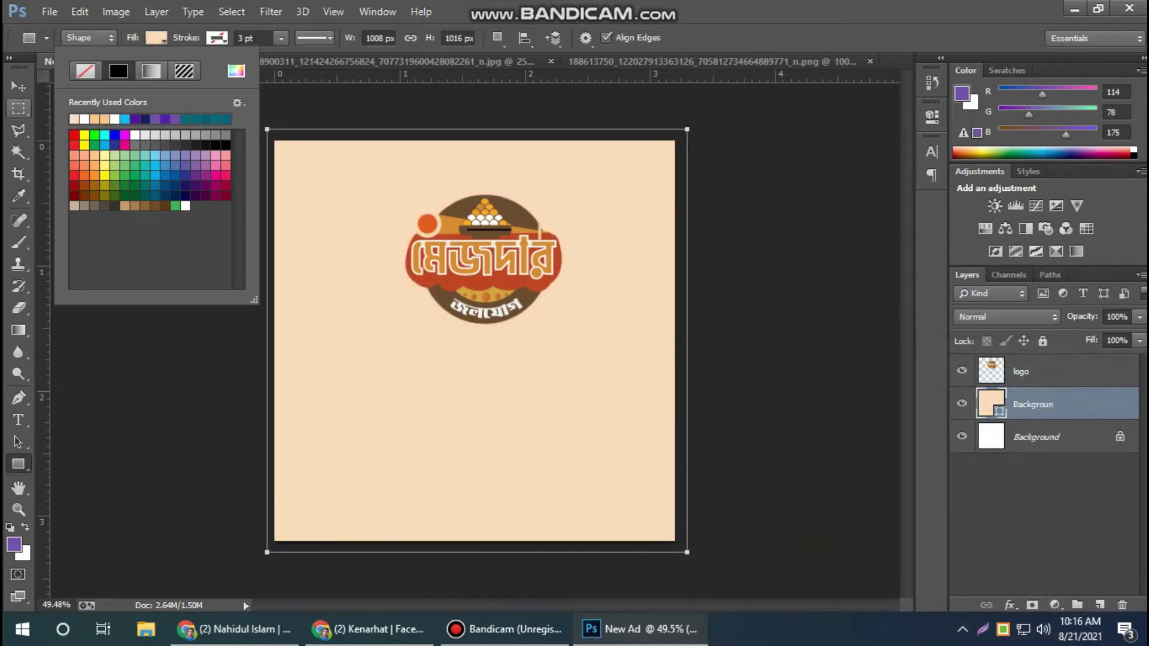
pyautogui.press('Return')
# Fit the peach rectangle exactly to the canvas edges.
pyautogui.press('v')
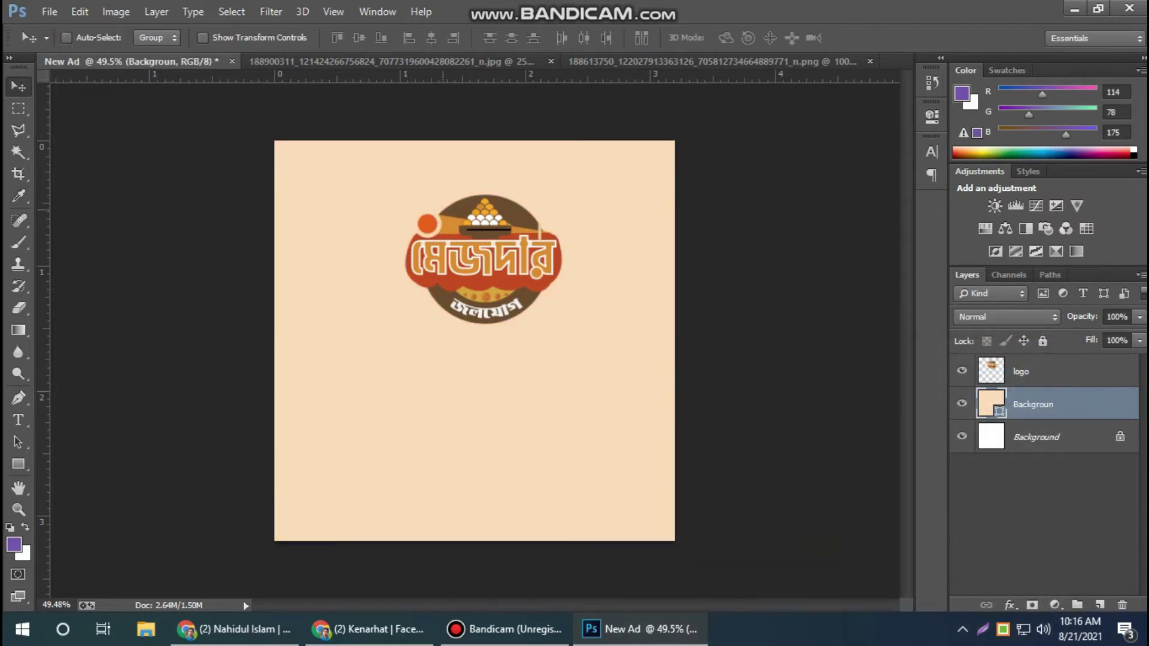
pyautogui.hotkey('ctrl', 't')
pyautogui.moveTo(477, 130); pyautogui.dragTo(481, 141)
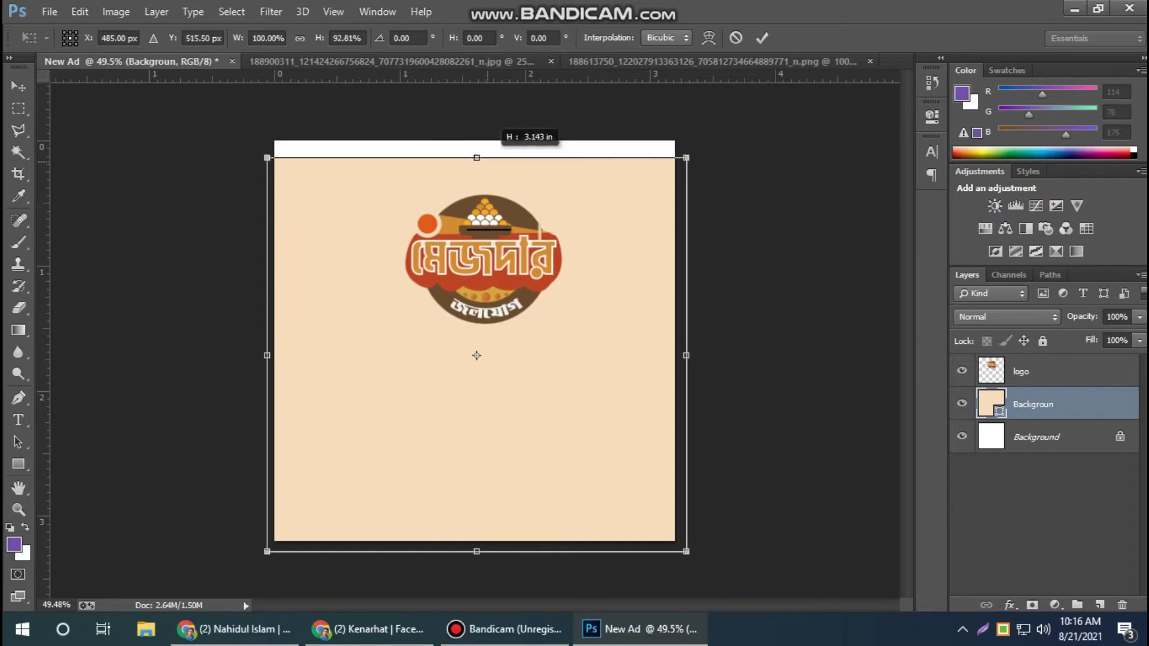
pyautogui.moveTo(267, 341); pyautogui.dragTo(275, 347)
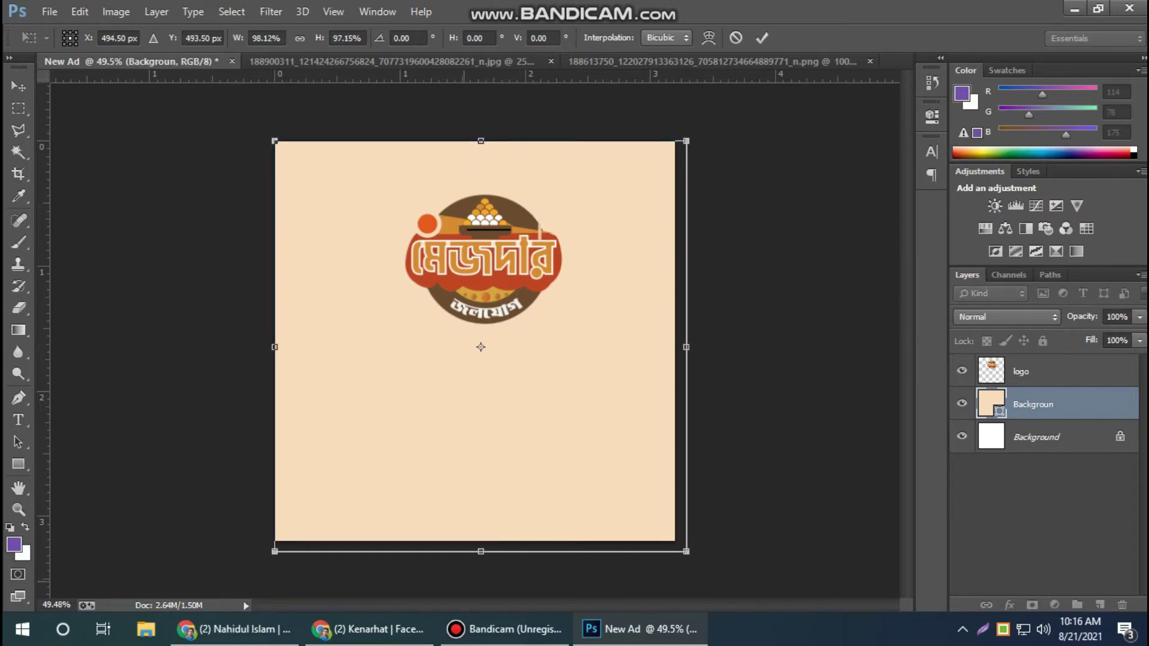
pyautogui.moveTo(481, 551); pyautogui.dragTo(481, 541)
pyautogui.moveTo(686, 341); pyautogui.dragTo(675, 341)
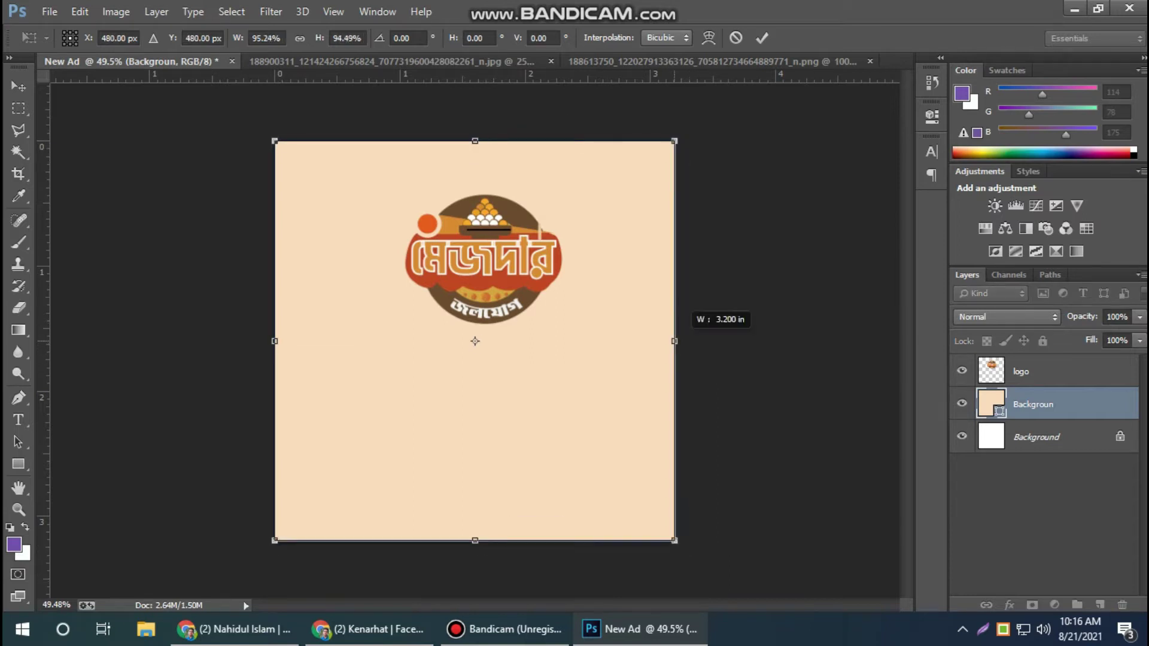
pyautogui.click(762, 38)
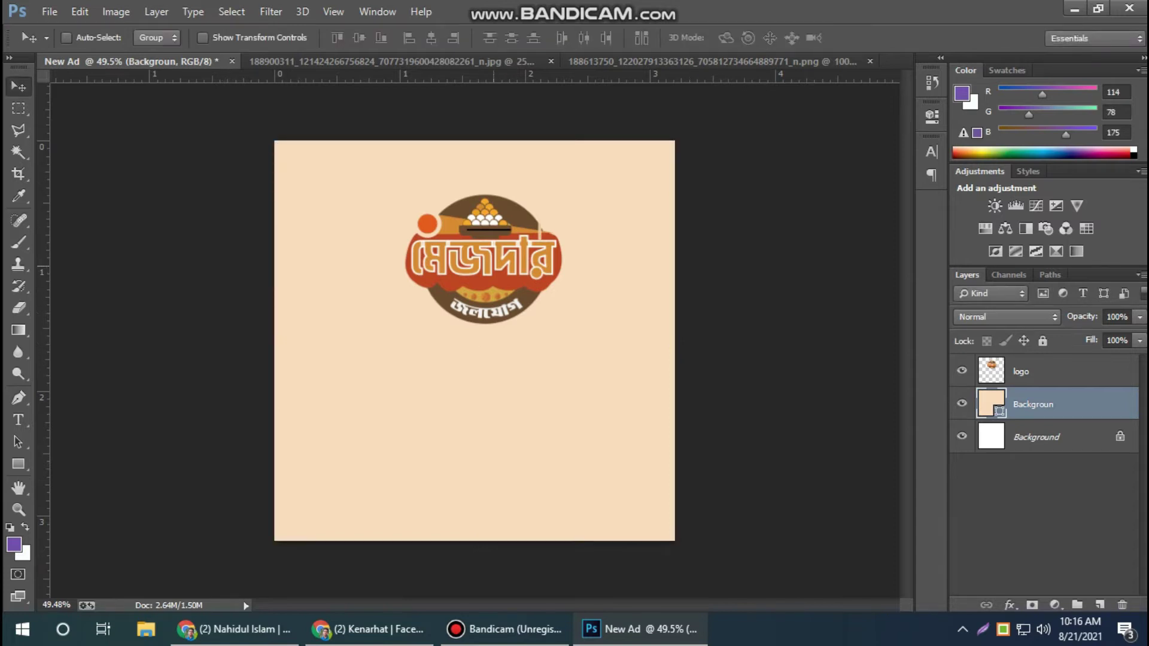
pyautogui.hotkey('alt', ']')
# Select the two sweet pots in the banner and drag them into New Ad.
pyautogui.click(706, 61)
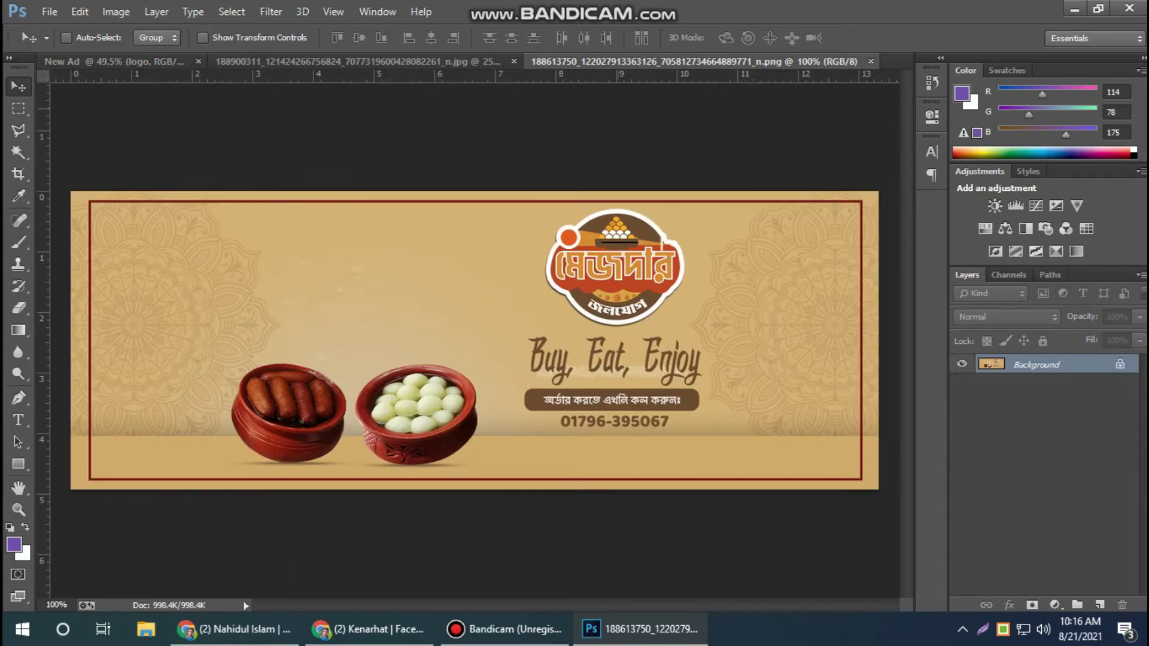
pyautogui.click(19, 109)
pyautogui.moveTo(225, 328); pyautogui.dragTo(495, 473)
pyautogui.moveTo(442, 407); pyautogui.dragTo(239, 120)
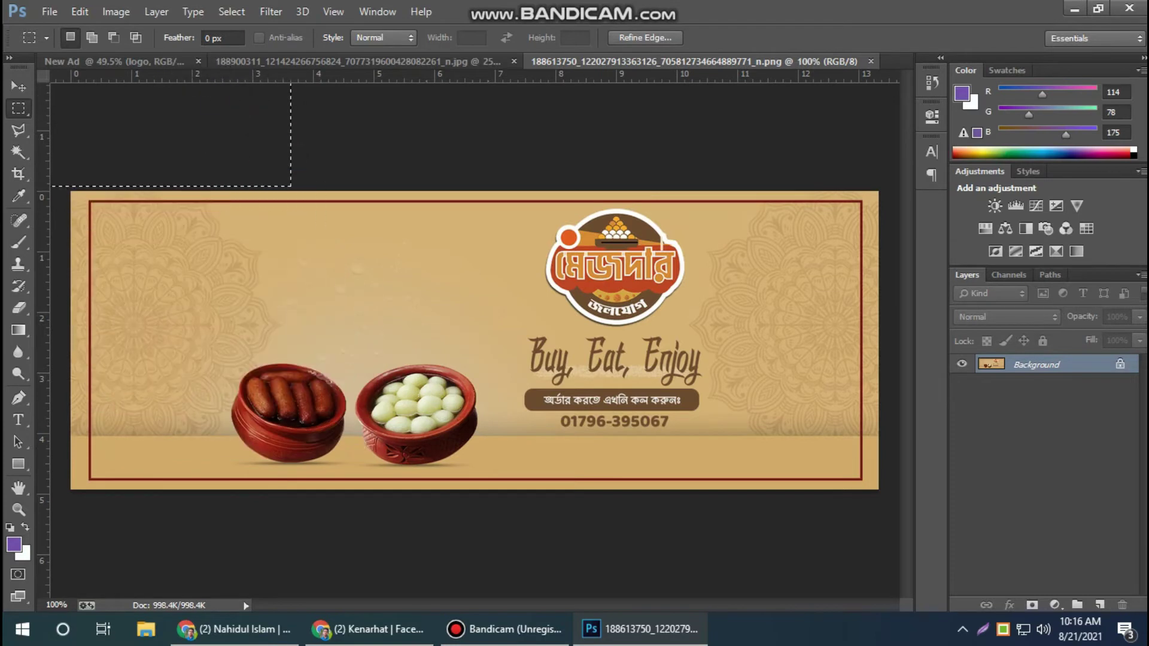
pyautogui.moveTo(286, 179); pyautogui.dragTo(536, 392)
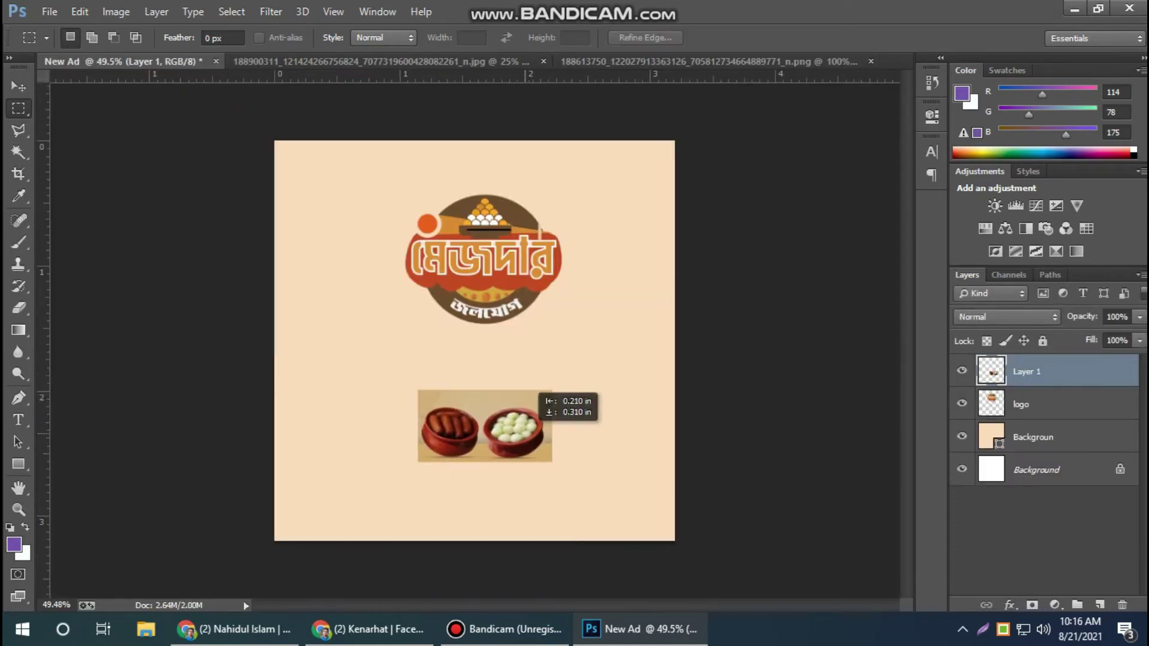
# Enlarge the sweet pots about 178% and centre them below the logo.
pyautogui.hotkey('ctrl', 't')
pyautogui.moveTo(536, 392); pyautogui.dragTo(496, 382)
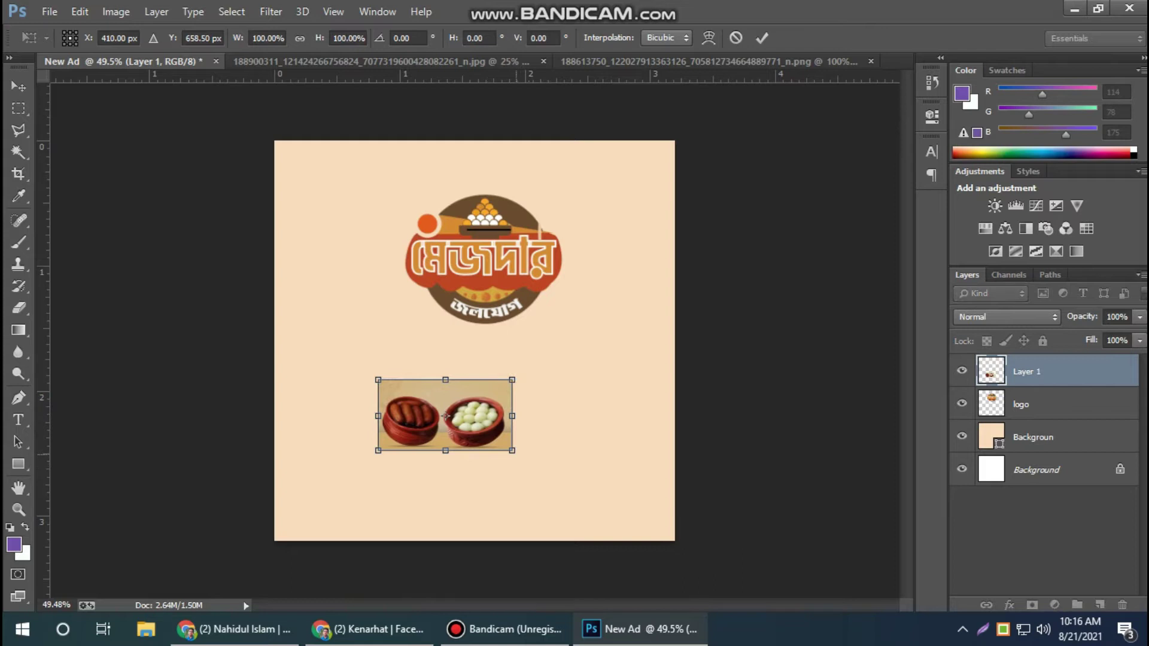
pyautogui.moveTo(512, 450); pyautogui.dragTo(617, 508)
pyautogui.moveTo(604, 444); pyautogui.dragTo(548, 419)
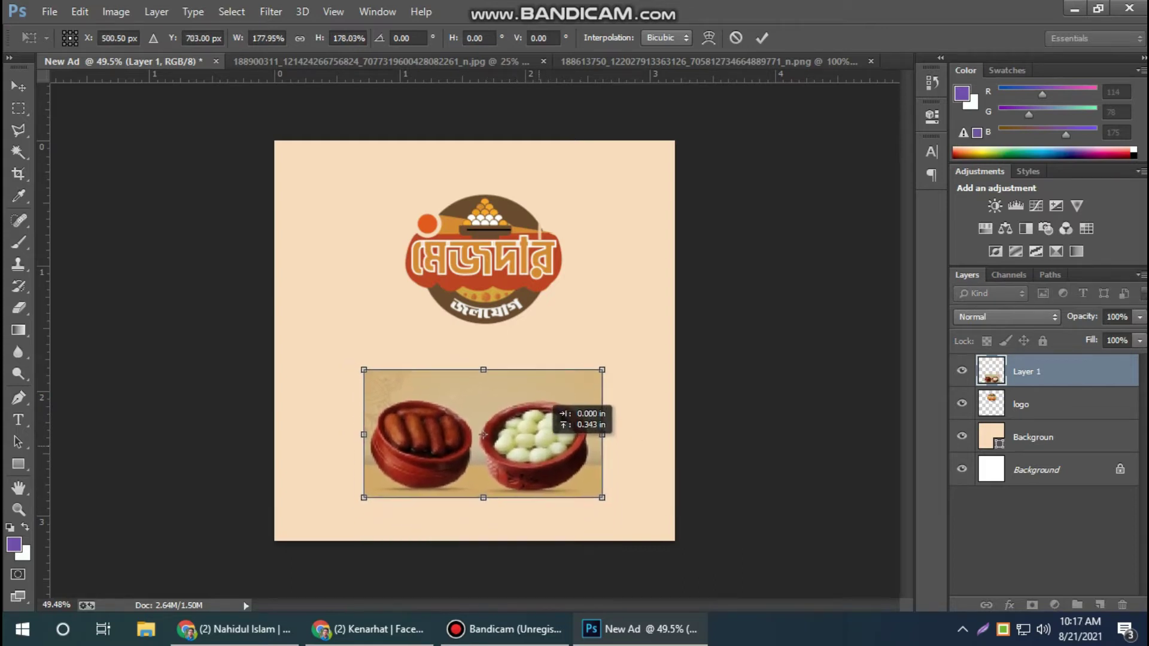
pyautogui.click(762, 38)
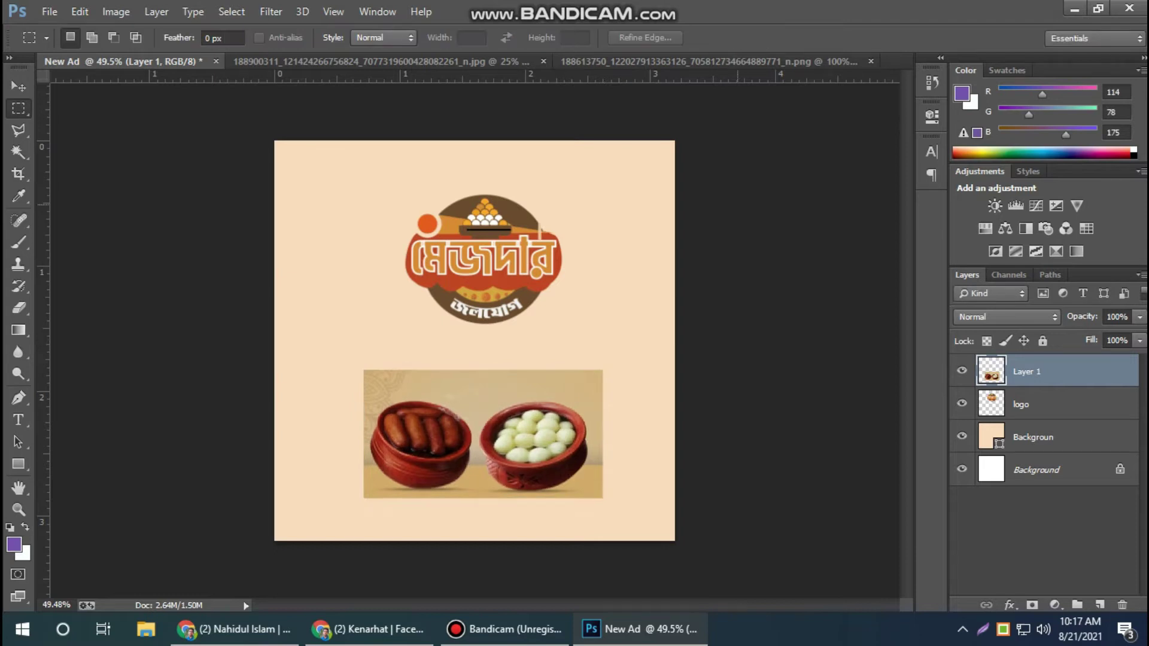
pyautogui.hotkey('ctrl', '+')
pyautogui.hotkey('ctrl', '+')
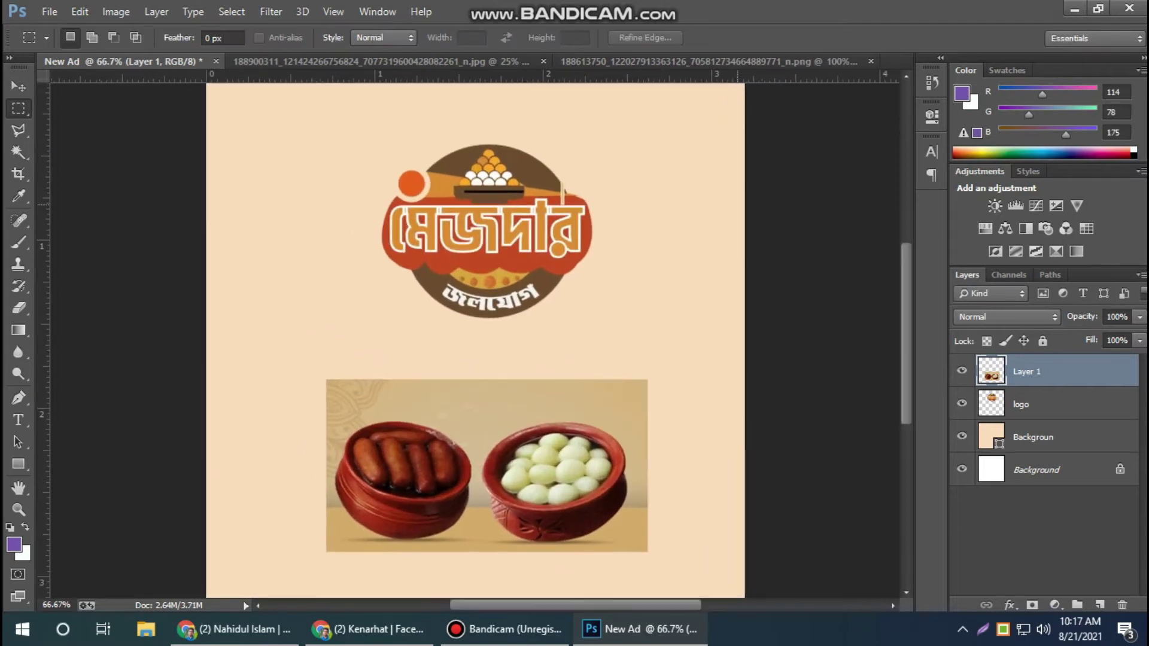
# Zoom the ad to full size and select the peach background layer.
pyautogui.scroll(-2, 476, 341)
pyautogui.scroll(-2, 475, 341)
pyautogui.scroll(1, 475, 314)
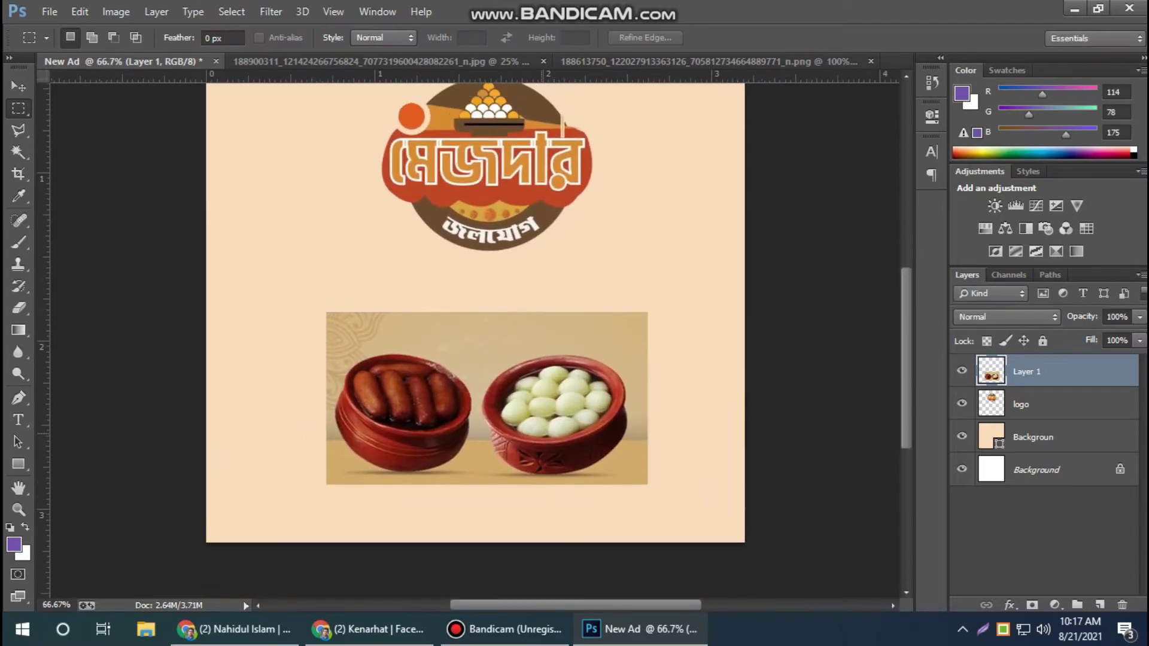
pyautogui.hotkey('ctrl', '+')
pyautogui.scroll(-3, 475, 341)
pyautogui.scroll(1, 475, 342)
pyautogui.scroll(1, 475, 341)
pyautogui.press('v')
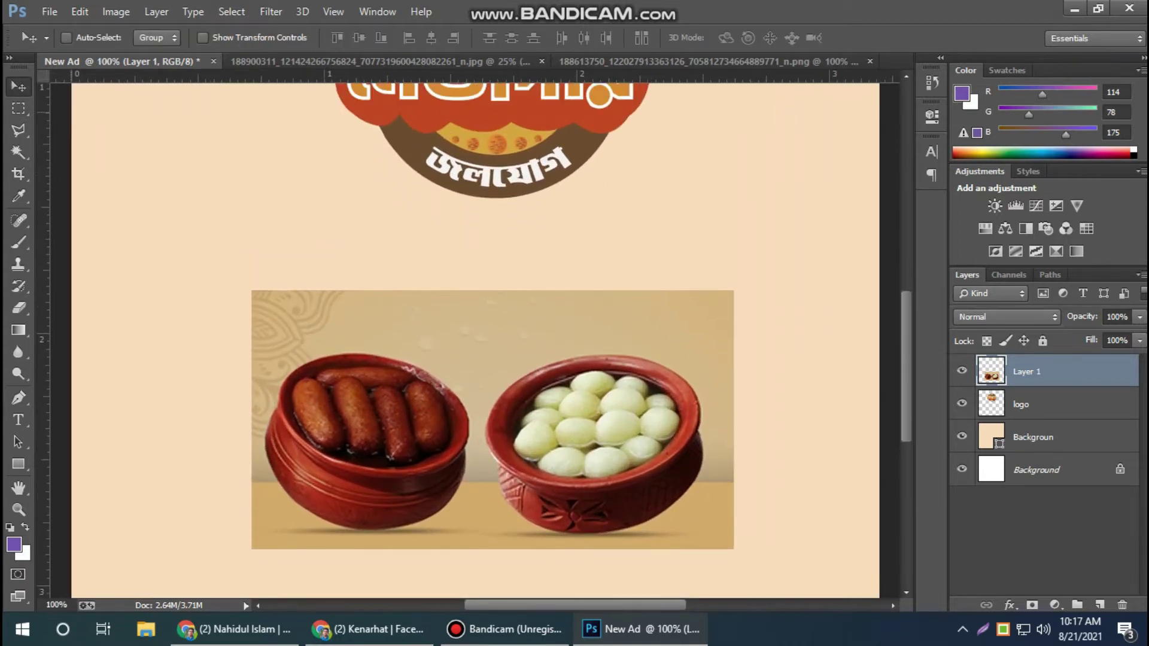
pyautogui.hotkey('alt', '[')
pyautogui.hotkey('alt', '[')
pyautogui.click(1033, 437)
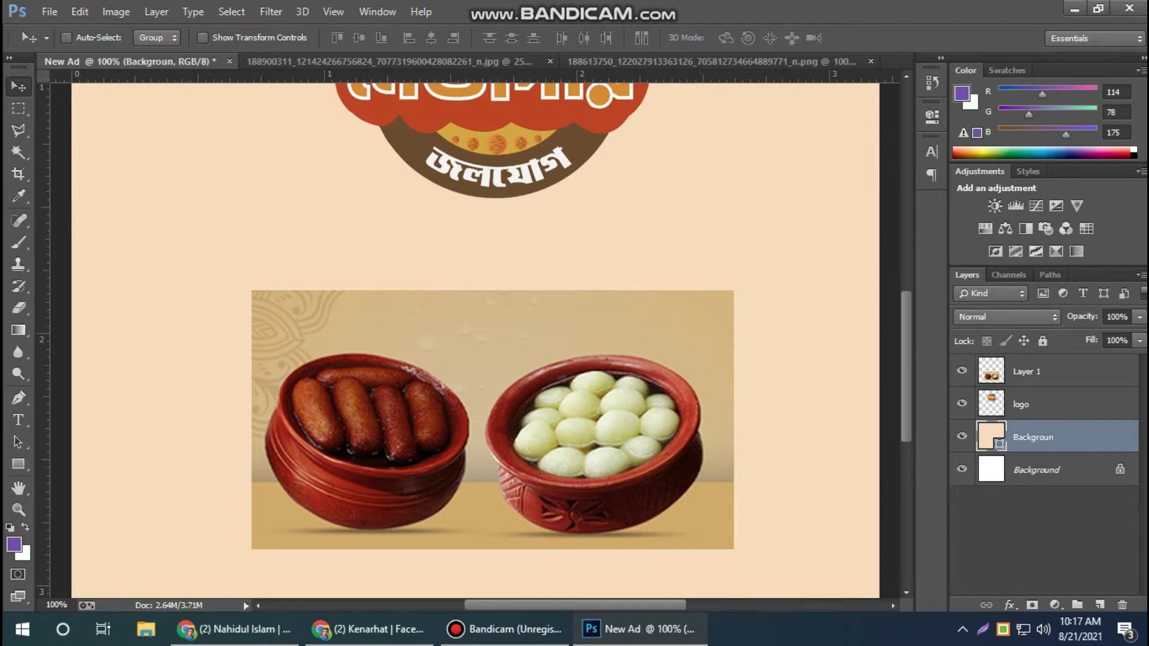
# Change the background rectangle's fill to tan sampled from the sweets image.
pyautogui.click(18, 464)
pyautogui.click(155, 37)
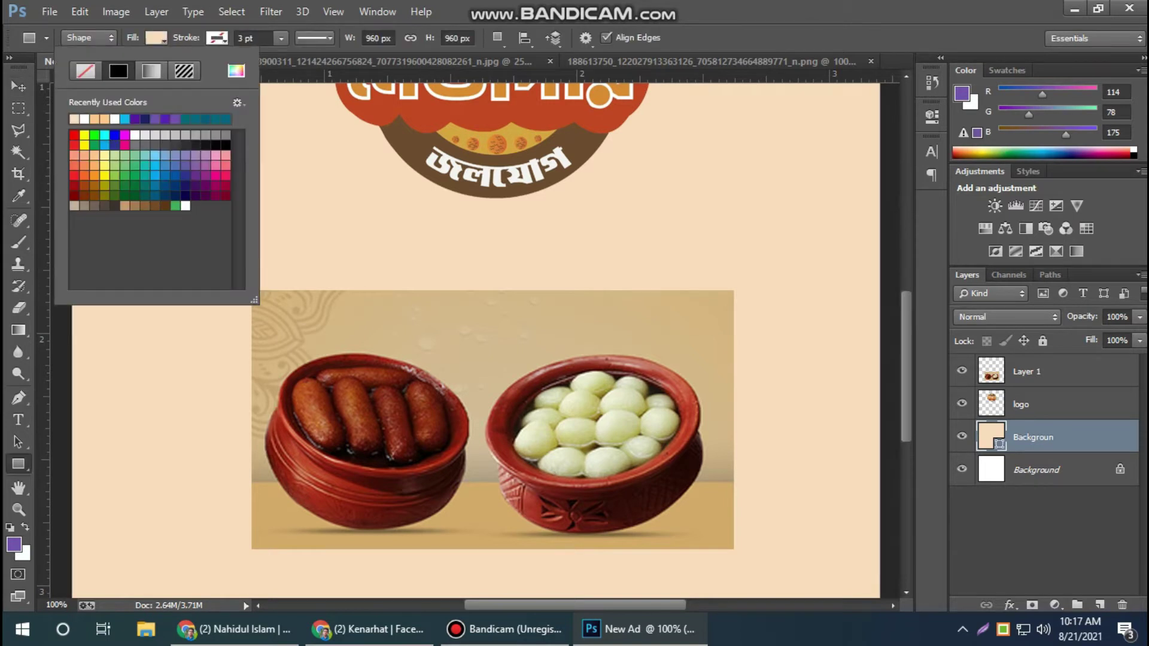
pyautogui.click(236, 71)
pyautogui.click(357, 305)
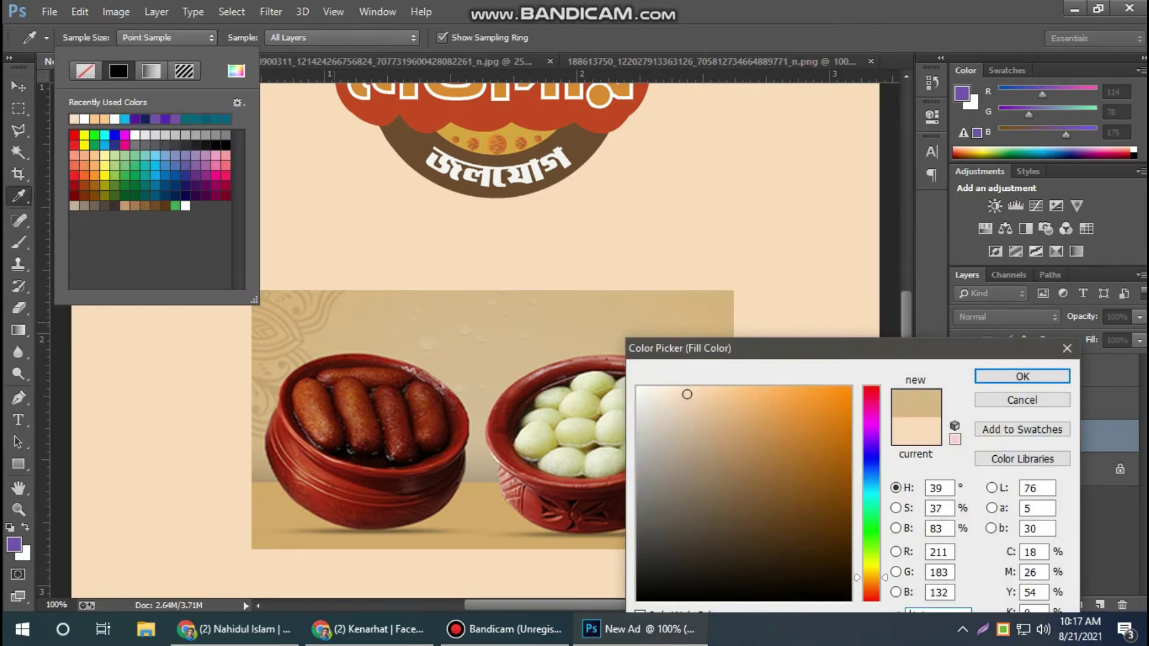
pyautogui.click(1022, 376)
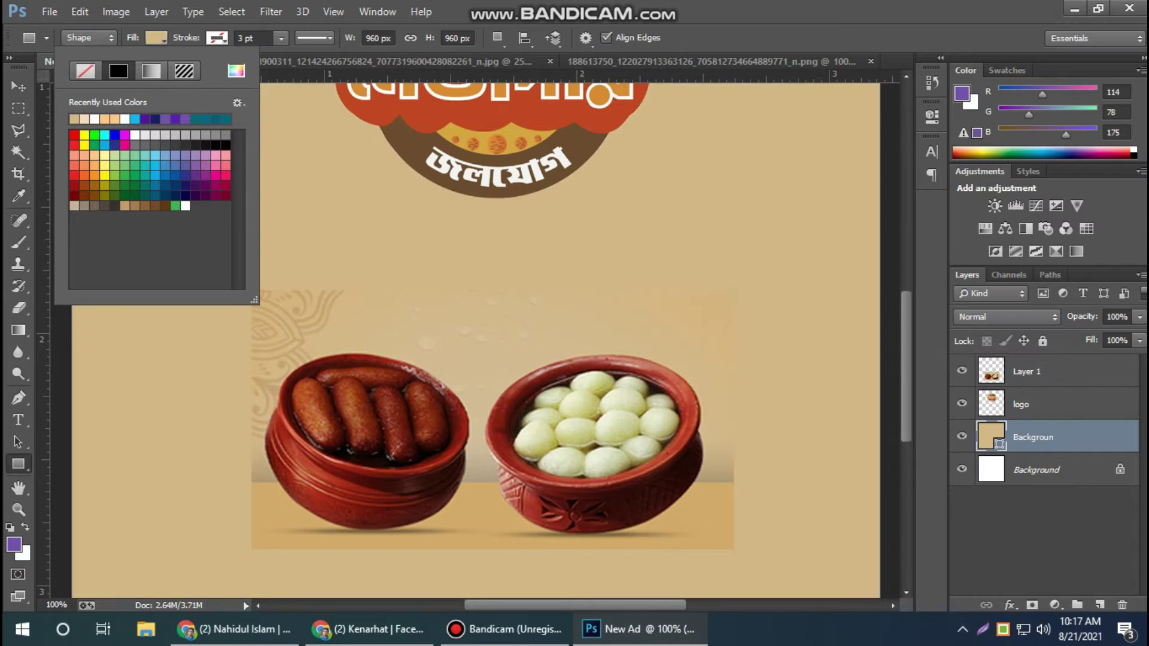
pyautogui.press('v')
pyautogui.scroll(-2, 475, 341)
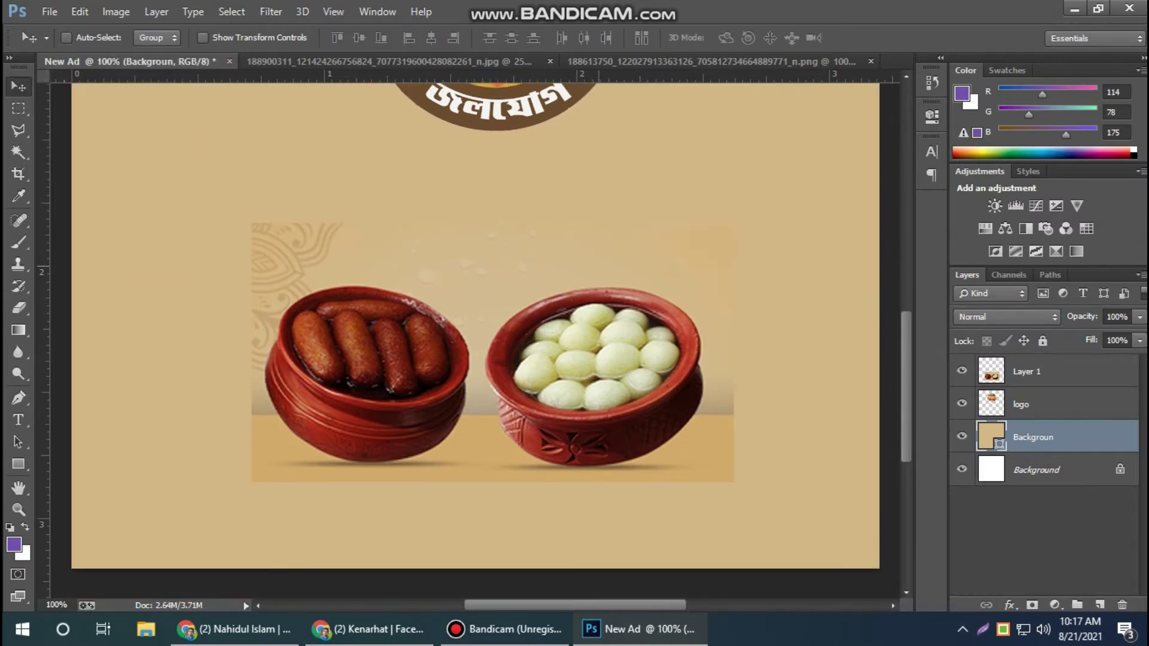
pyautogui.hotkey('ctrl', '-')
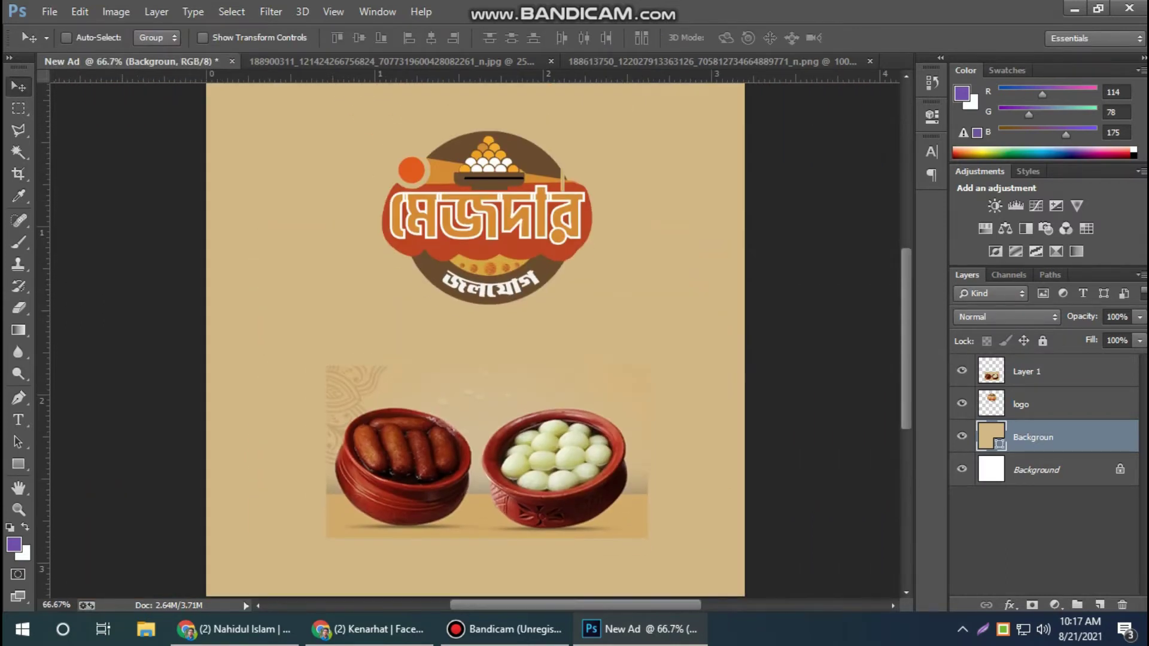
# Add a new layer named 'futter background'.
pyautogui.click(1099, 604)
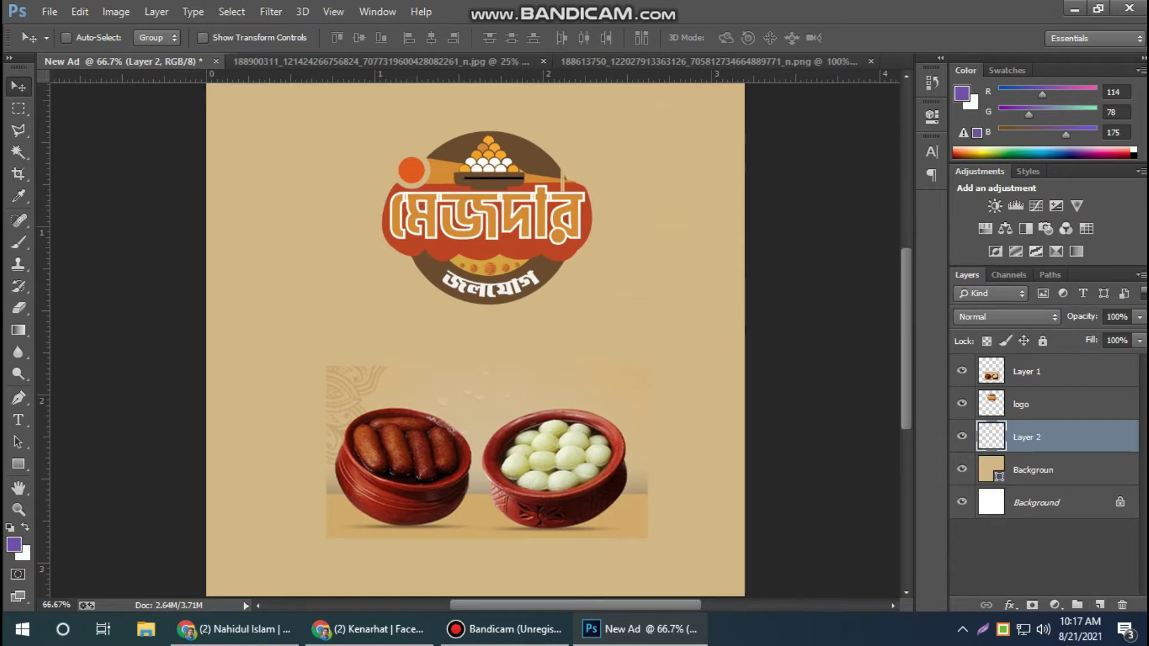
pyautogui.doubleClick(1027, 438)
pyautogui.write('futter')
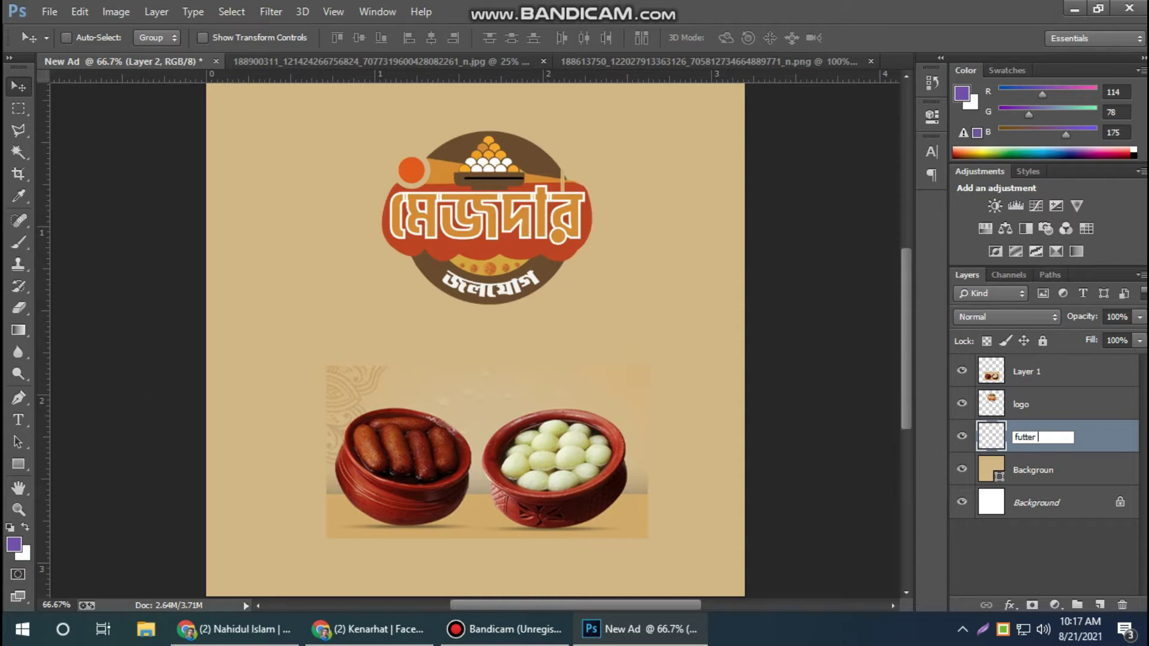
pyautogui.write(' backgroun')
pyautogui.write('d')
pyautogui.press('Return')
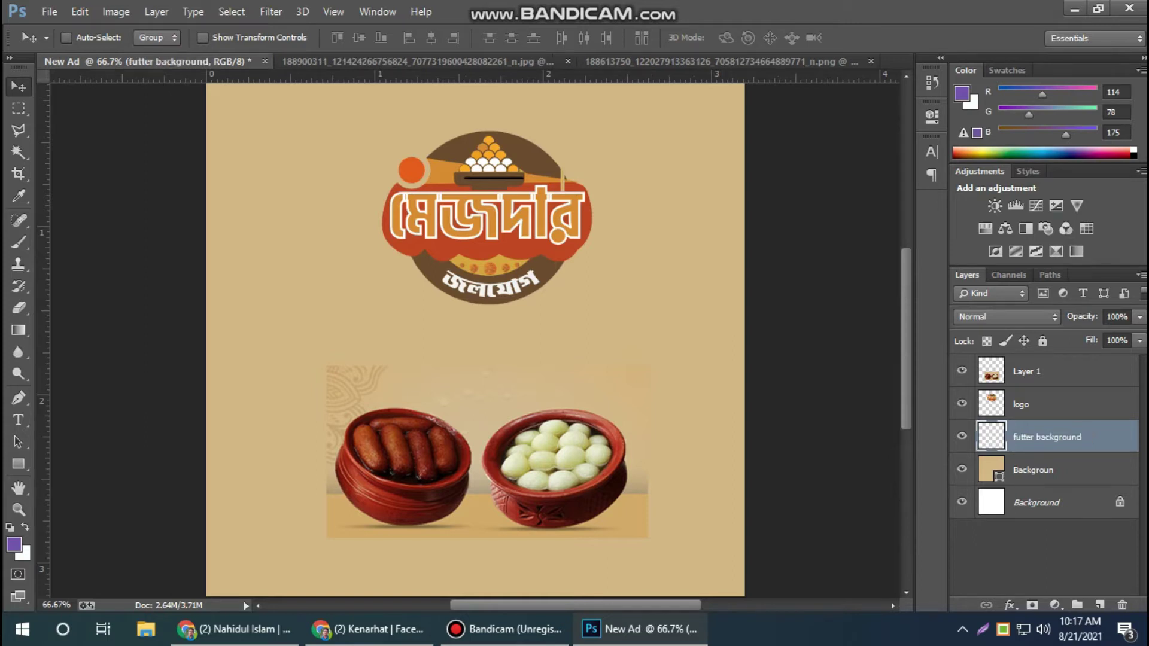
# Draw a tan rectangle across the bottom of the ad beneath the sweet pots.
pyautogui.scroll(-3, 476, 335)
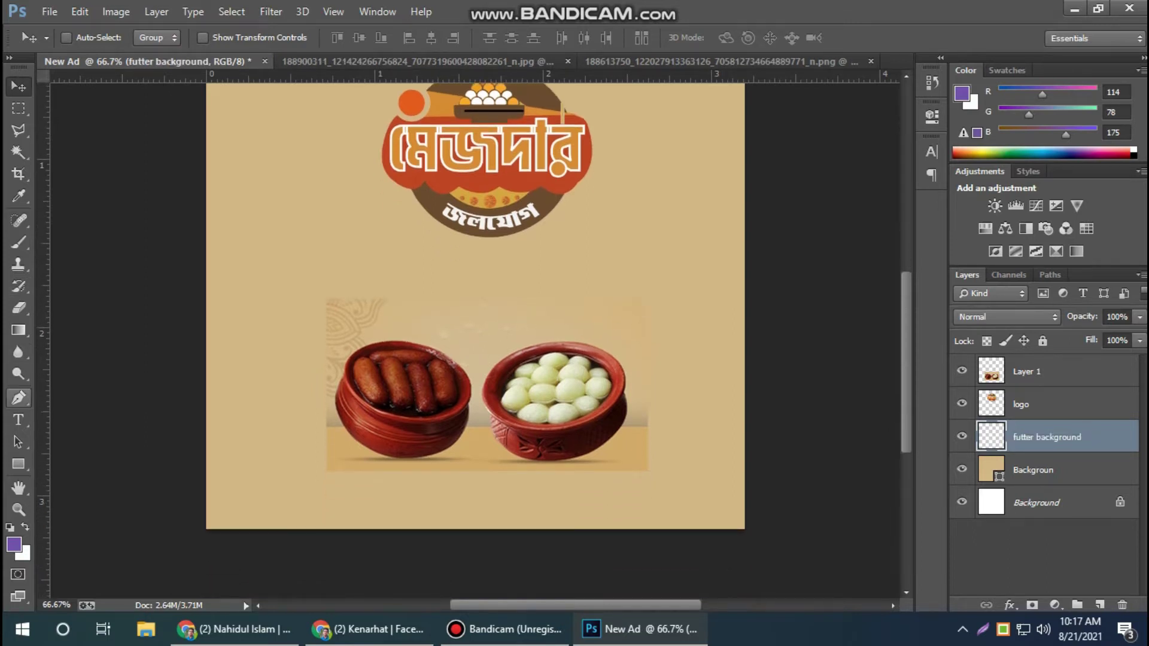
pyautogui.click(18, 464)
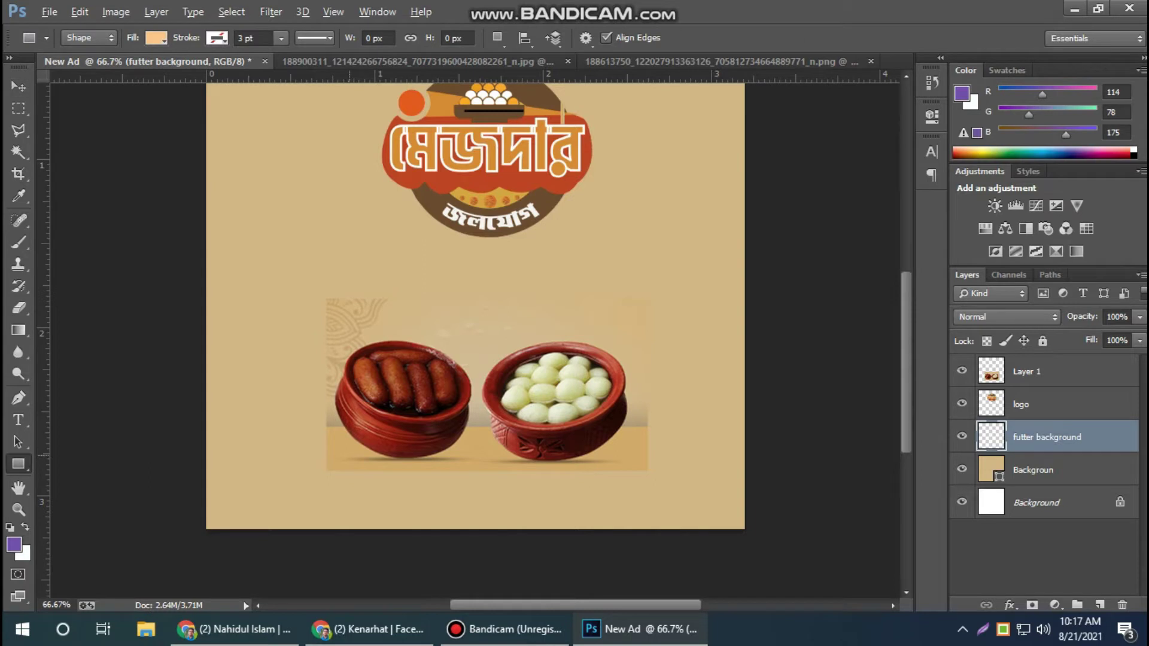
pyautogui.keyDown('alt'); pyautogui.click(349, 448); pyautogui.keyUp('alt')
pyautogui.moveTo(192, 424); pyautogui.dragTo(752, 534)
pyautogui.click(883, 105)
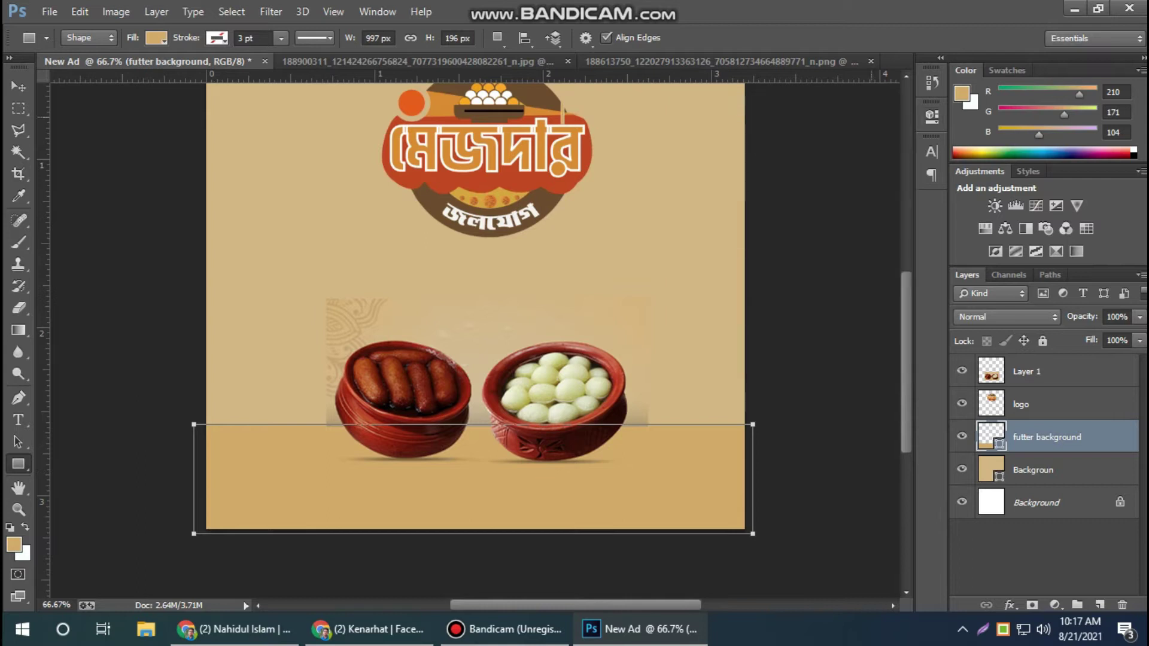
pyautogui.click(18, 86)
# Move the sweet pots layer up and scale it to about 111%.
pyautogui.click(1027, 371)
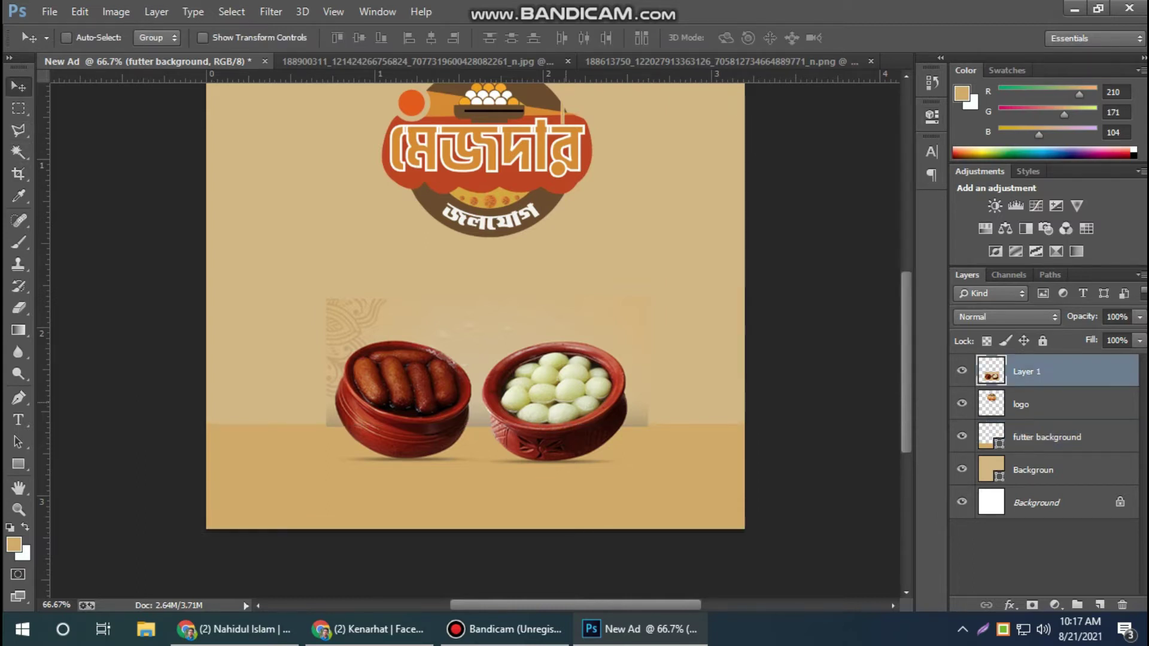
pyautogui.moveTo(576, 371)
pyautogui.mouseDown()
pyautogui.moveTo(581, 359)
pyautogui.moveTo(581, 369)
pyautogui.mouseUp()
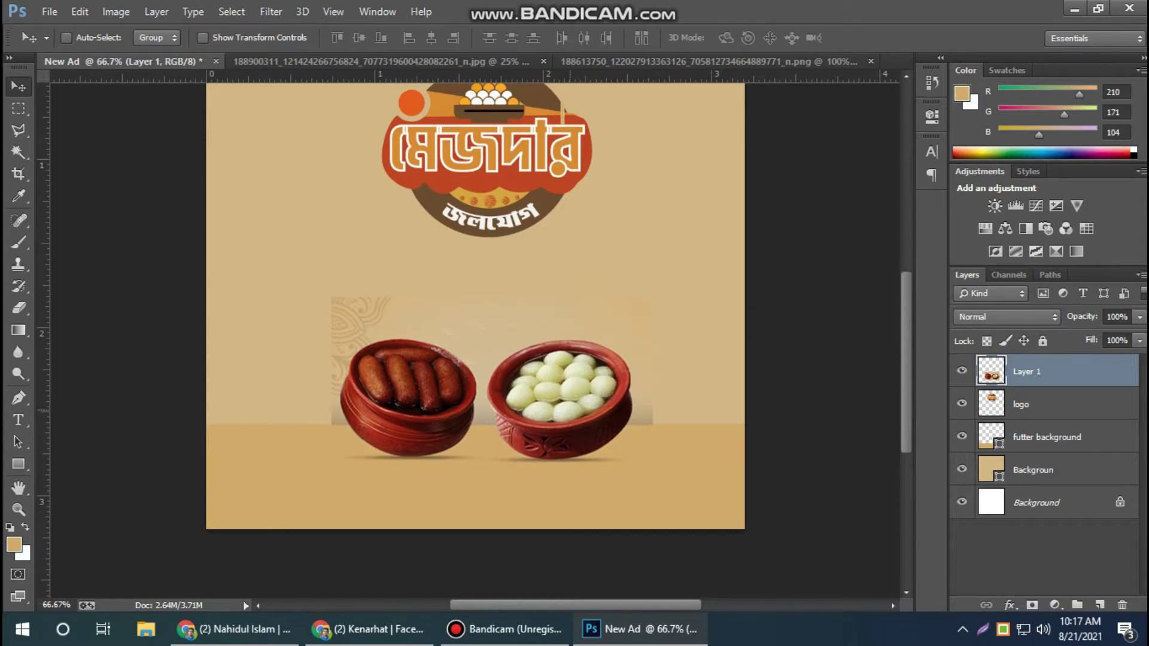
pyautogui.scroll(1, 574, 371)
pyautogui.hotkey('ctrl', 't')
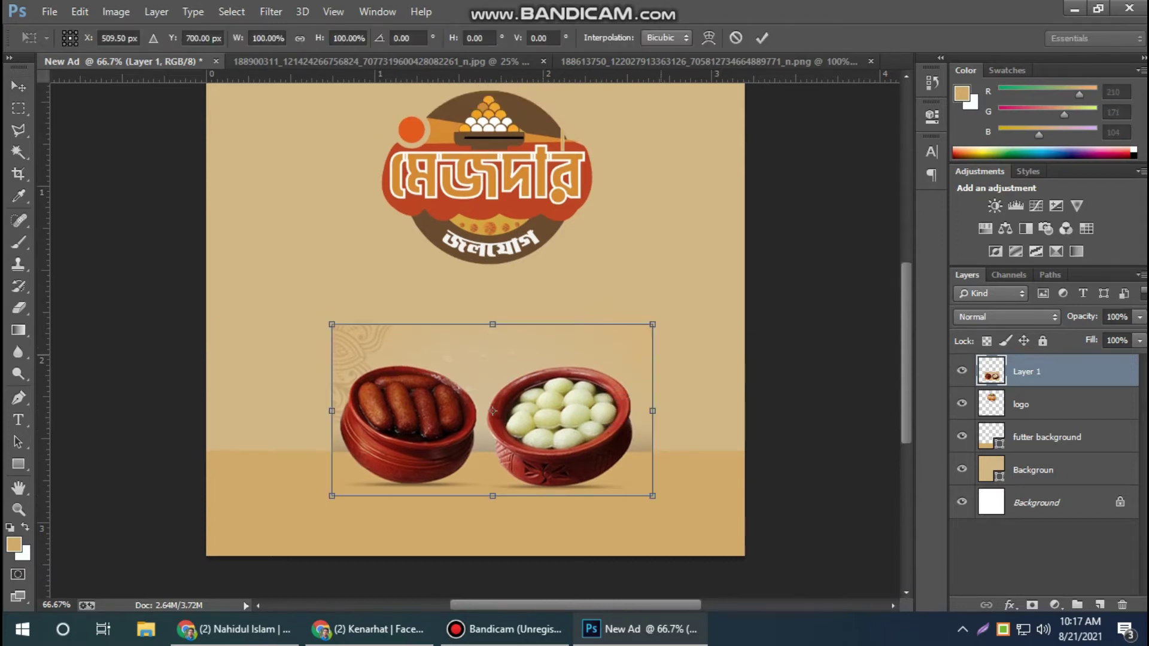
pyautogui.moveTo(652, 324); pyautogui.dragTo(689, 304)
pyautogui.moveTo(639, 404); pyautogui.dragTo(622, 413)
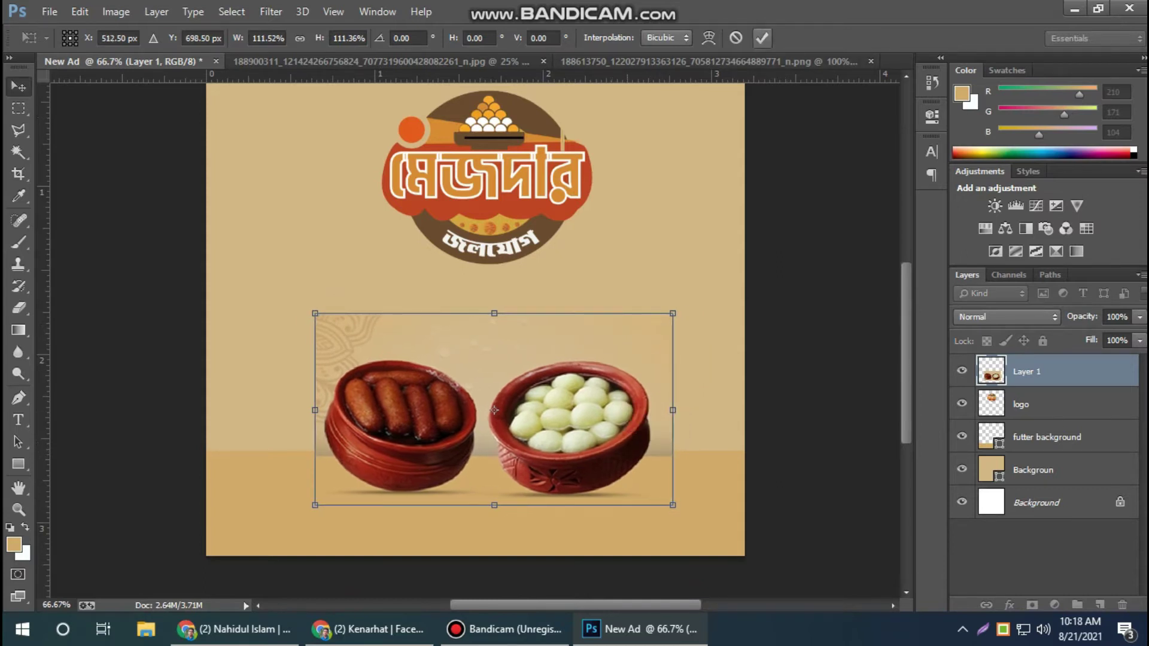
pyautogui.click(762, 38)
# Nudge the enlarged pots onto the tan footer band and zoom in on the left pot.
pyautogui.hotkey('shift', 'Up')
pyautogui.hotkey('shift', 'Up')
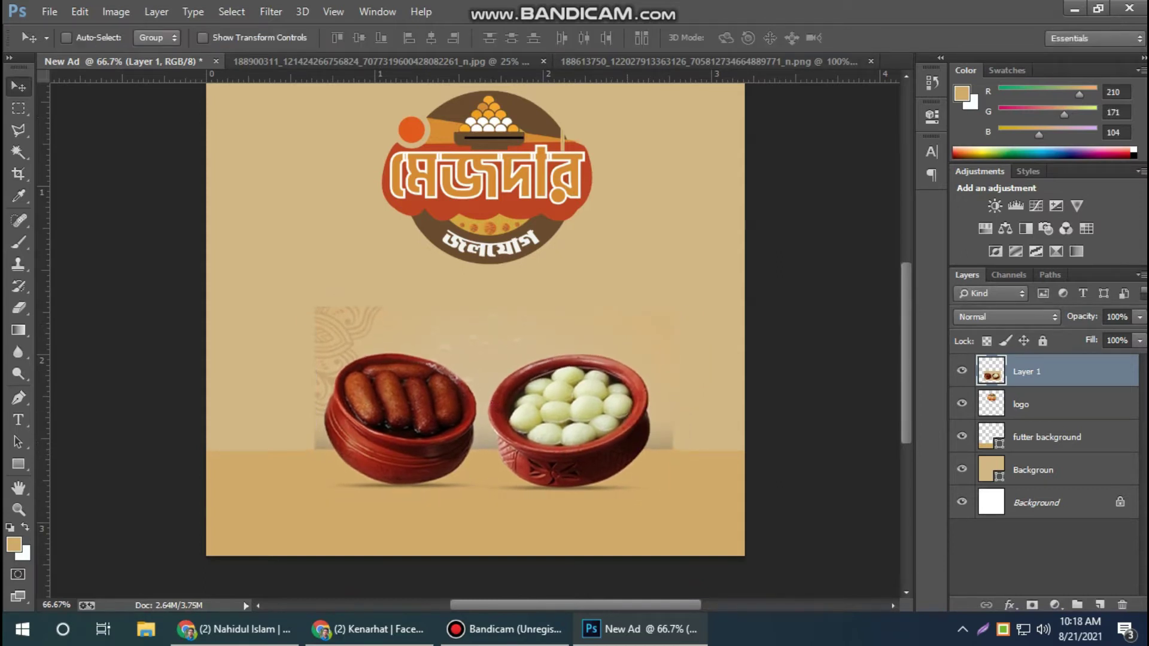
pyautogui.hotkey('ctrl', '+')
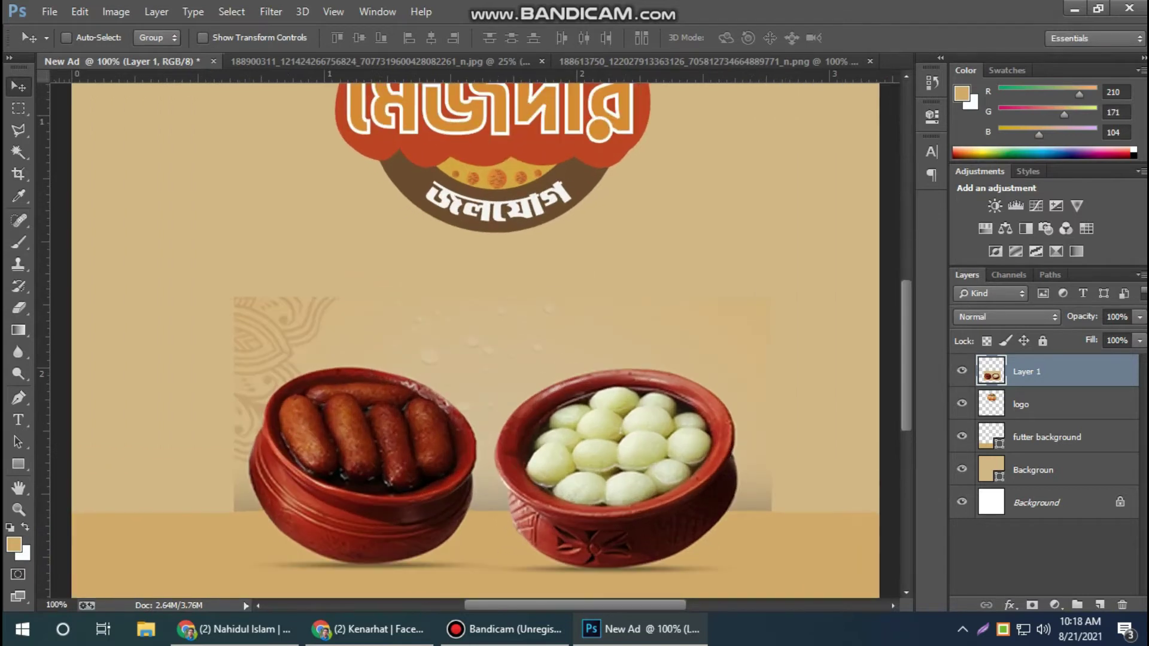
pyautogui.scroll(-2, 476, 317)
pyautogui.scroll(-2, 476, 317)
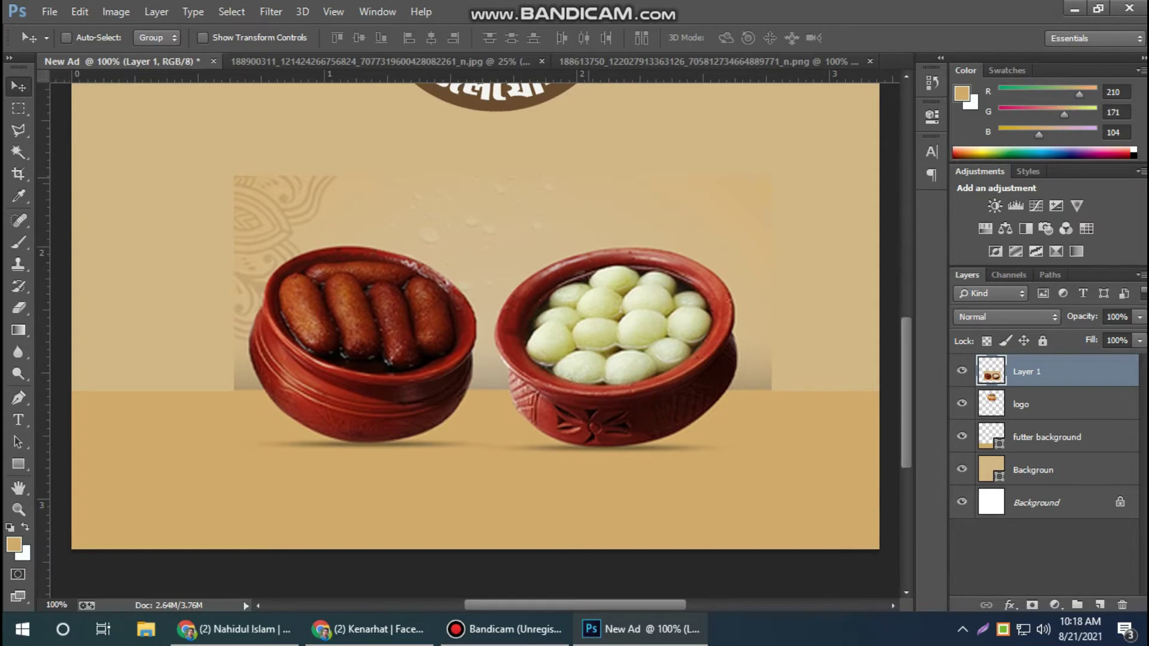
pyautogui.press('Down')
pyautogui.press('Down')
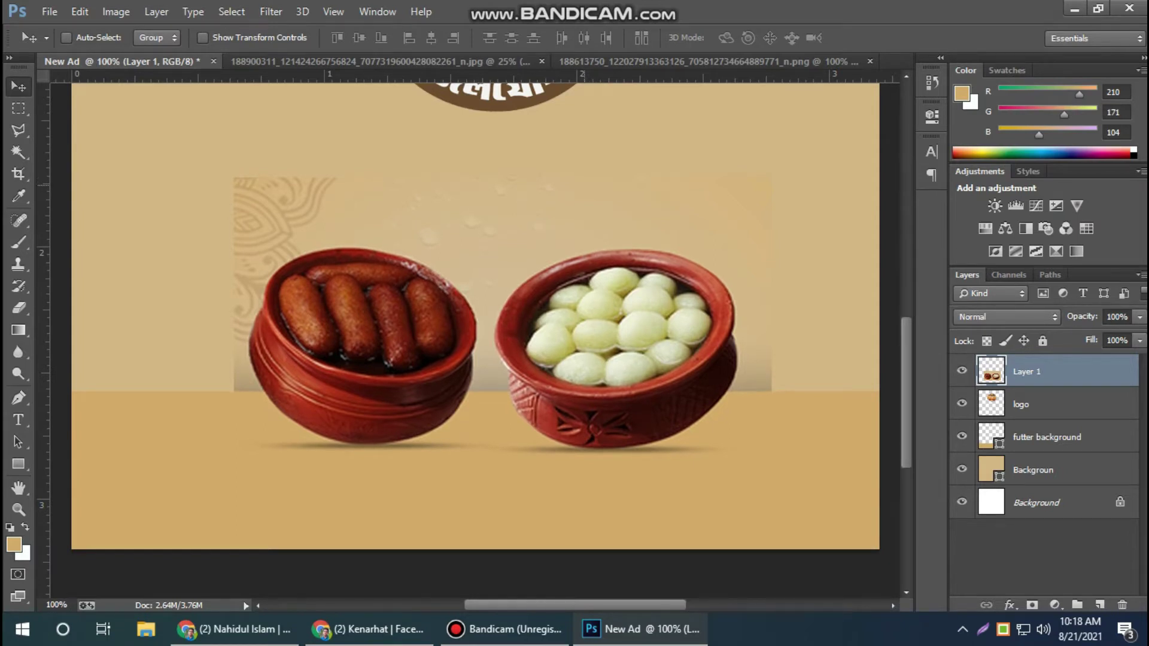
pyautogui.hotkey('ctrl', '+')
# Bring the left pot into view and switch to the Magnetic Lasso tool.
pyautogui.hscroll(-5, 476, 335)
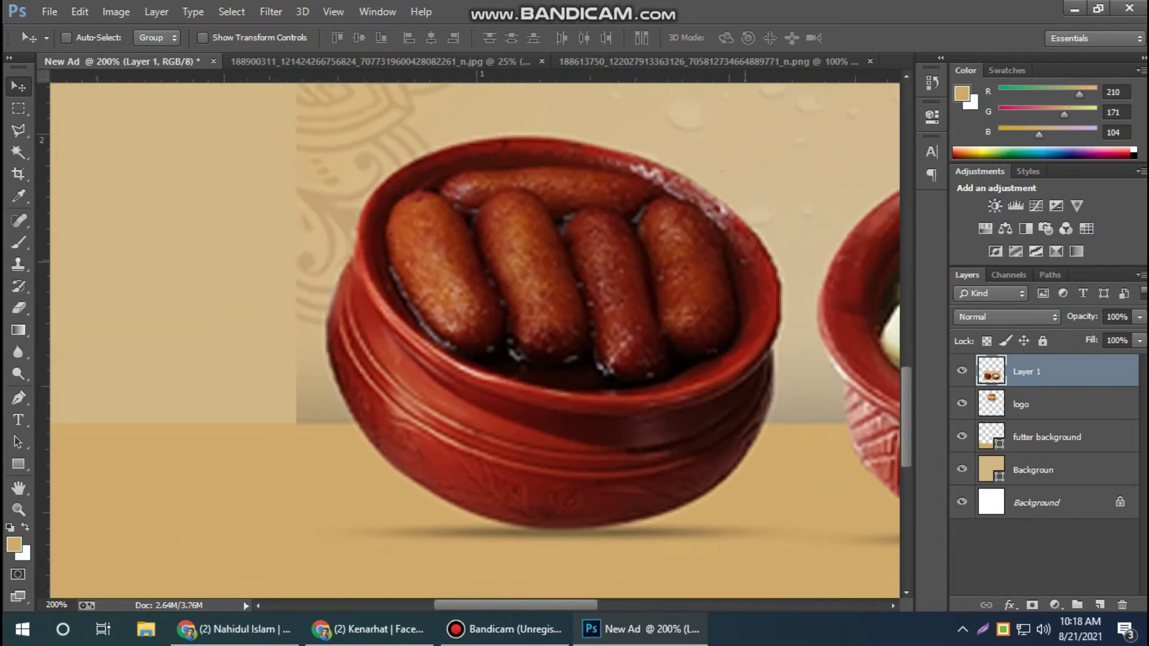
pyautogui.scroll(-1, 287, 368)
pyautogui.scroll(-1, 287, 368)
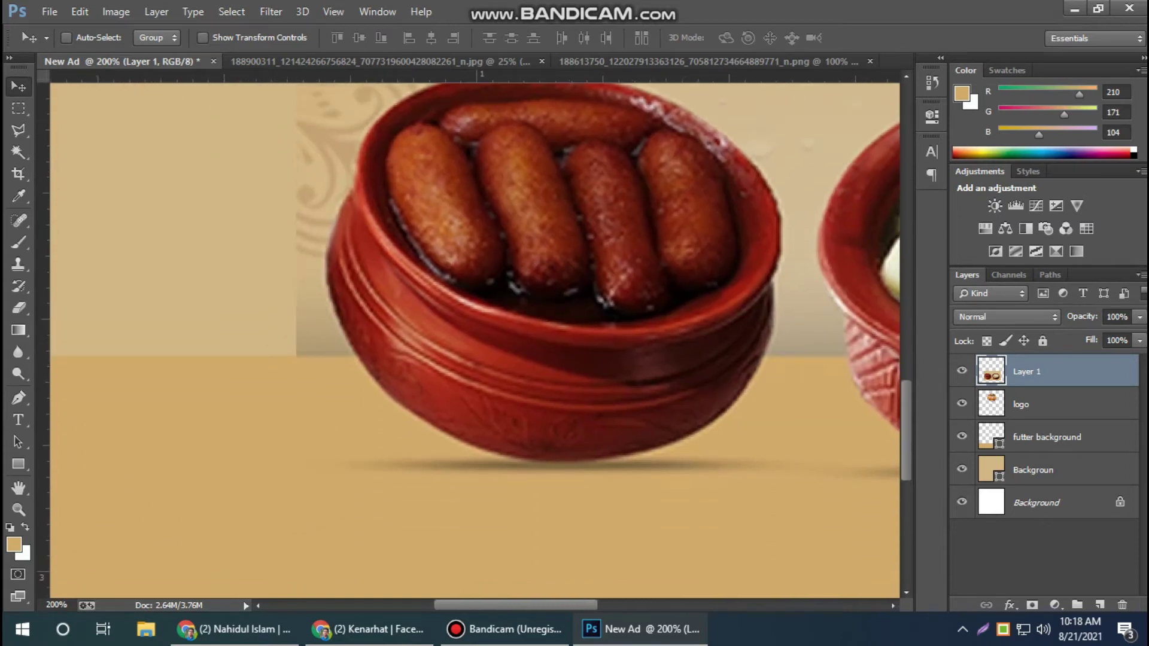
pyautogui.scroll(-1, 287, 368)
pyautogui.press('l')
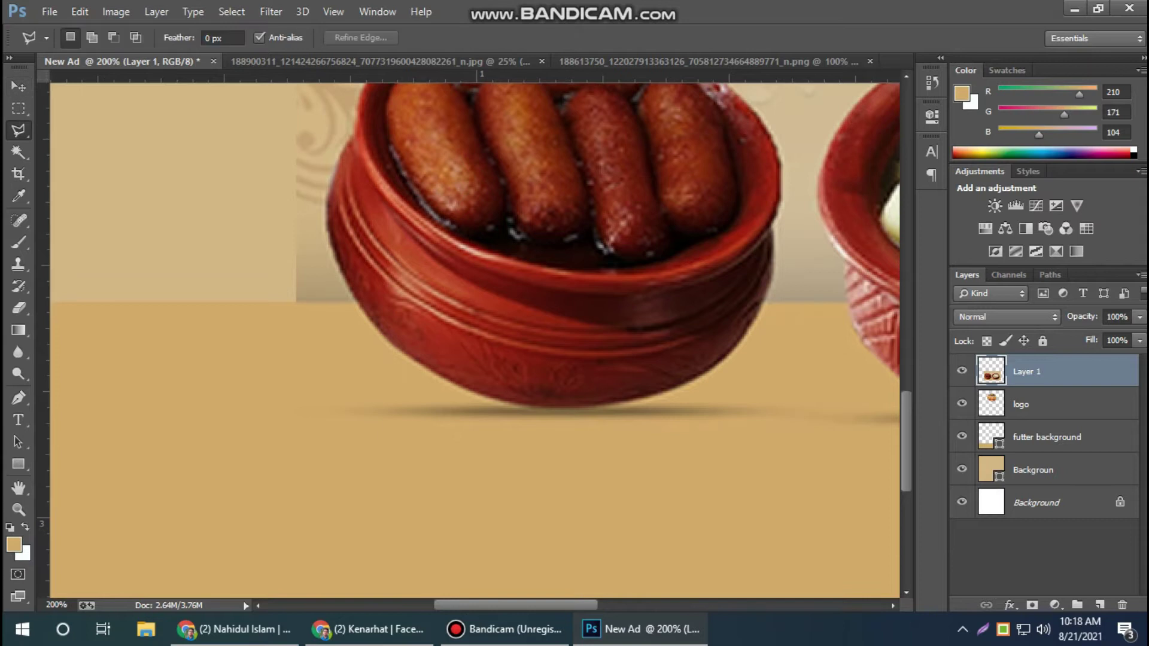
pyautogui.rightClick(19, 130)
pyautogui.click(84, 166)
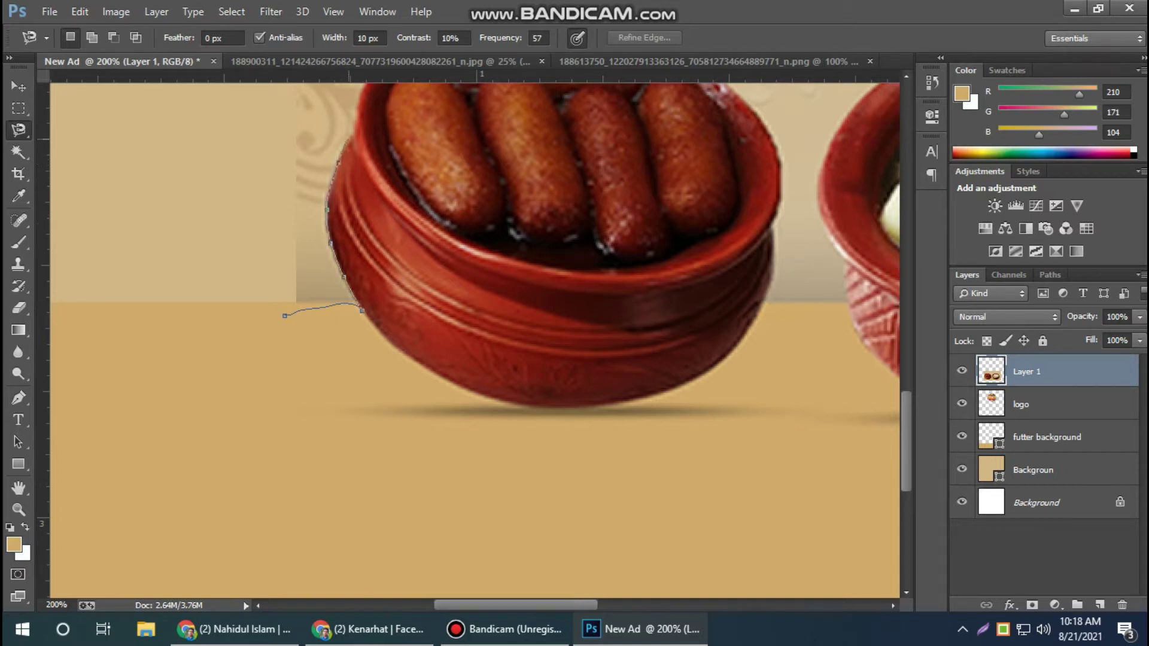
# Trace around the left pot and the backdrop above it, then erase that patterned backdrop.
pyautogui.scroll(3, 352, 135)
pyautogui.scroll(2, 341, 252)
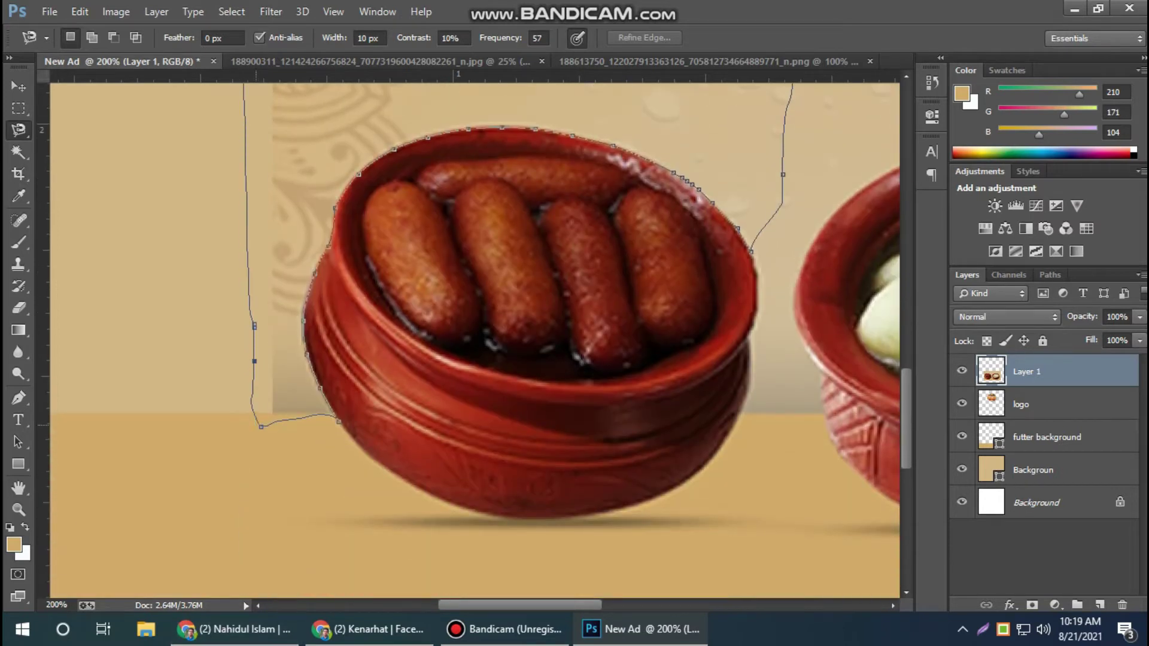
pyautogui.doubleClick(257, 419)
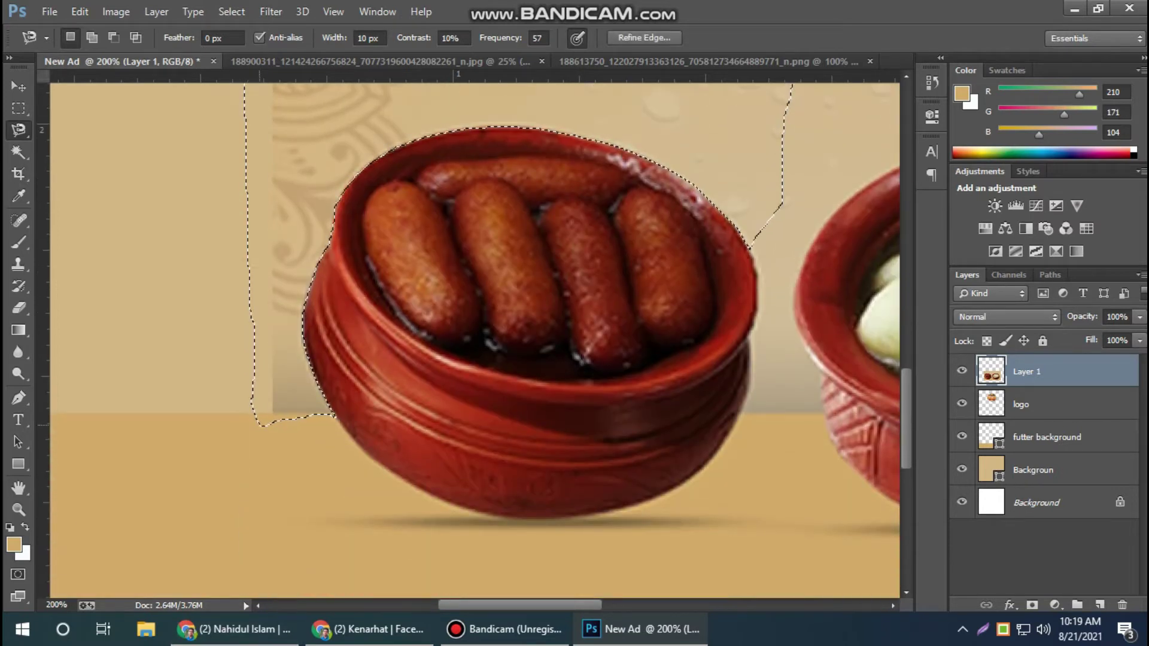
pyautogui.scroll(3, 472, 341)
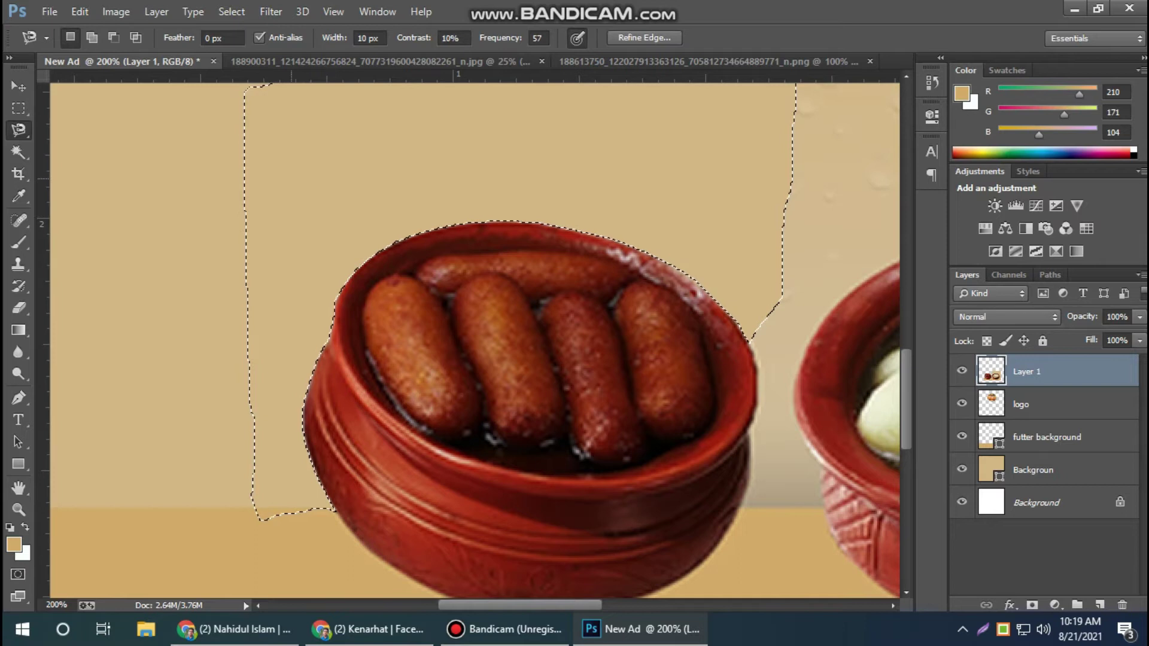
pyautogui.hotkey('ctrl', 'd')
pyautogui.scroll(2, 473, 341)
pyautogui.scroll(2, 472, 342)
pyautogui.scroll(-1, 473, 341)
pyautogui.hscroll(5, 473, 341)
pyautogui.scroll(-3, 473, 341)
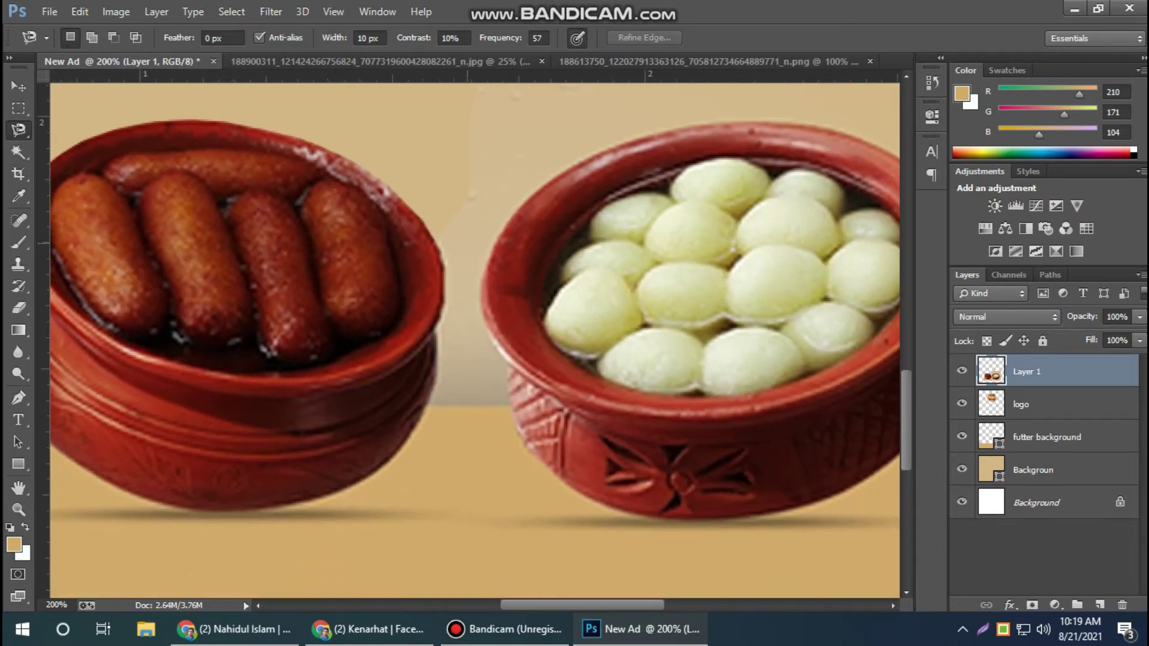
pyautogui.scroll(-3, 473, 341)
pyautogui.scroll(-1, 473, 341)
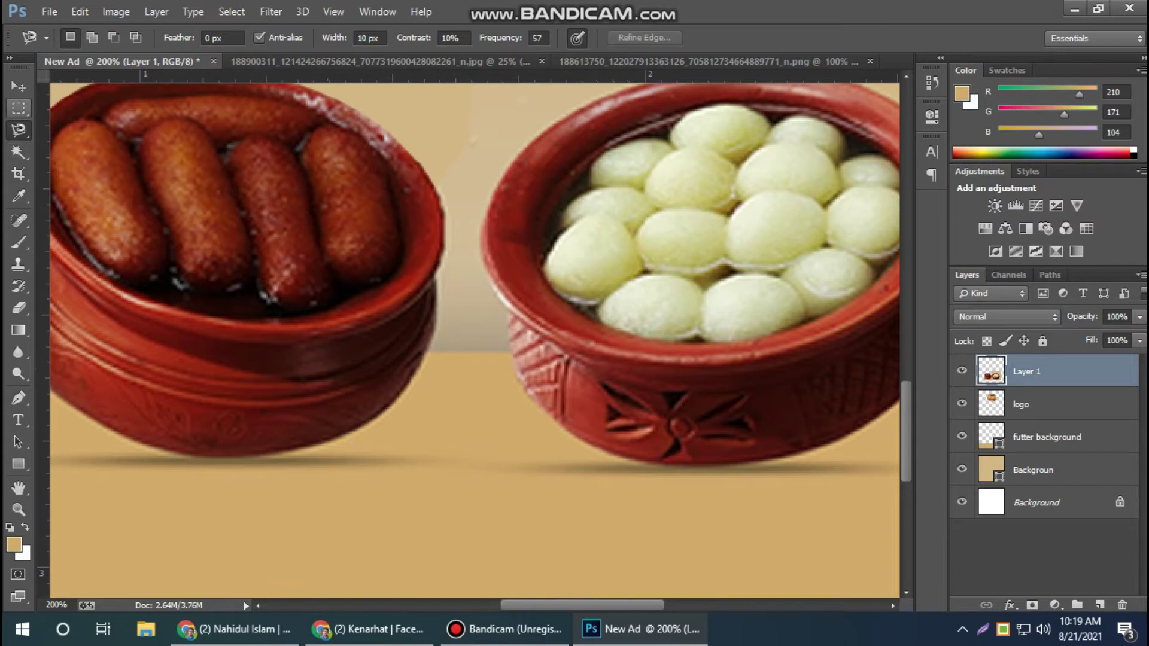
# Start a Pen-tool shape between the two pots with no fill.
pyautogui.click(19, 398)
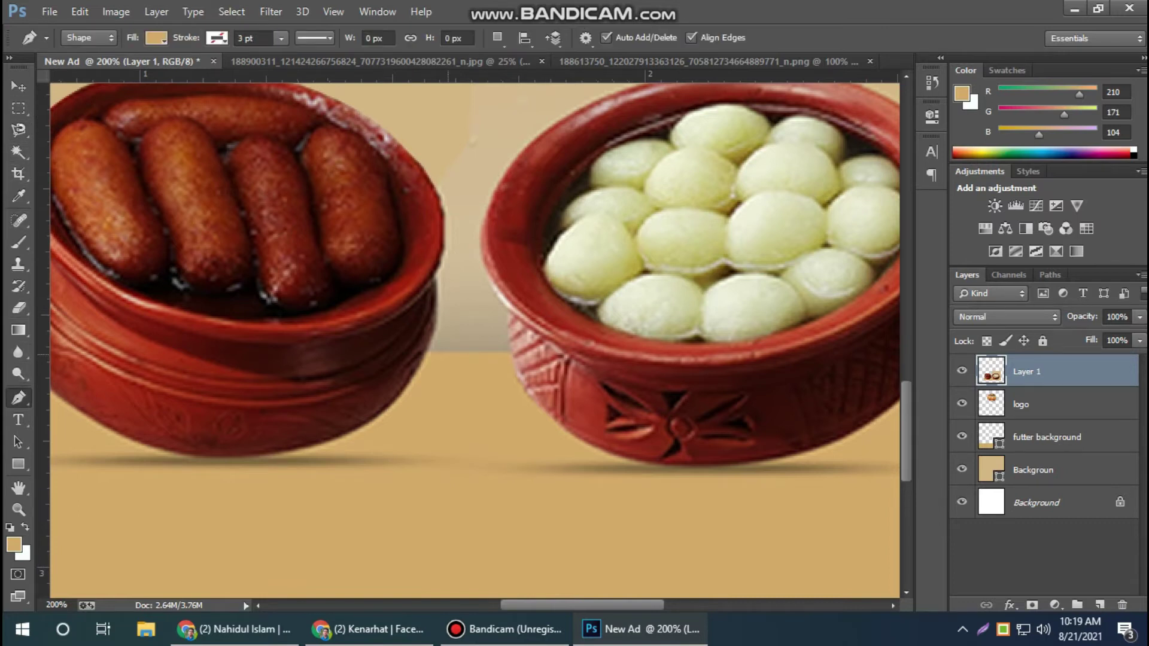
pyautogui.click(429, 352)
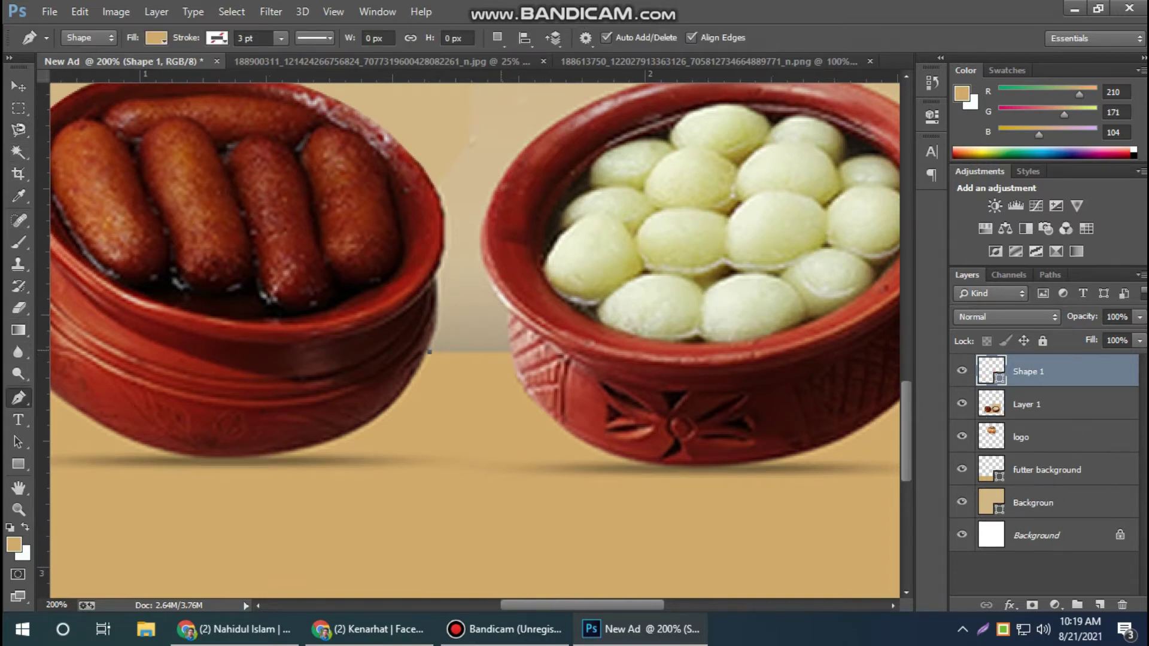
pyautogui.click(487, 351)
pyautogui.click(488, 354)
pyautogui.hotkey('ctrl', 'z')
pyautogui.moveTo(510, 312); pyautogui.dragTo(517, 296)
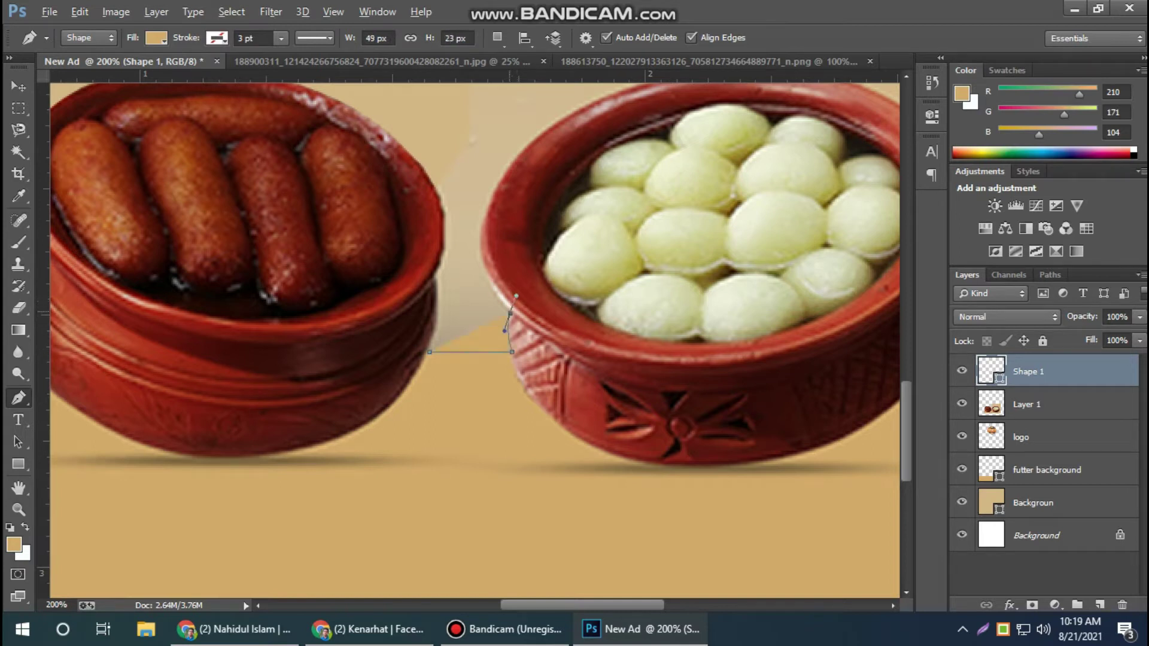
pyautogui.click(156, 37)
pyautogui.click(75, 71)
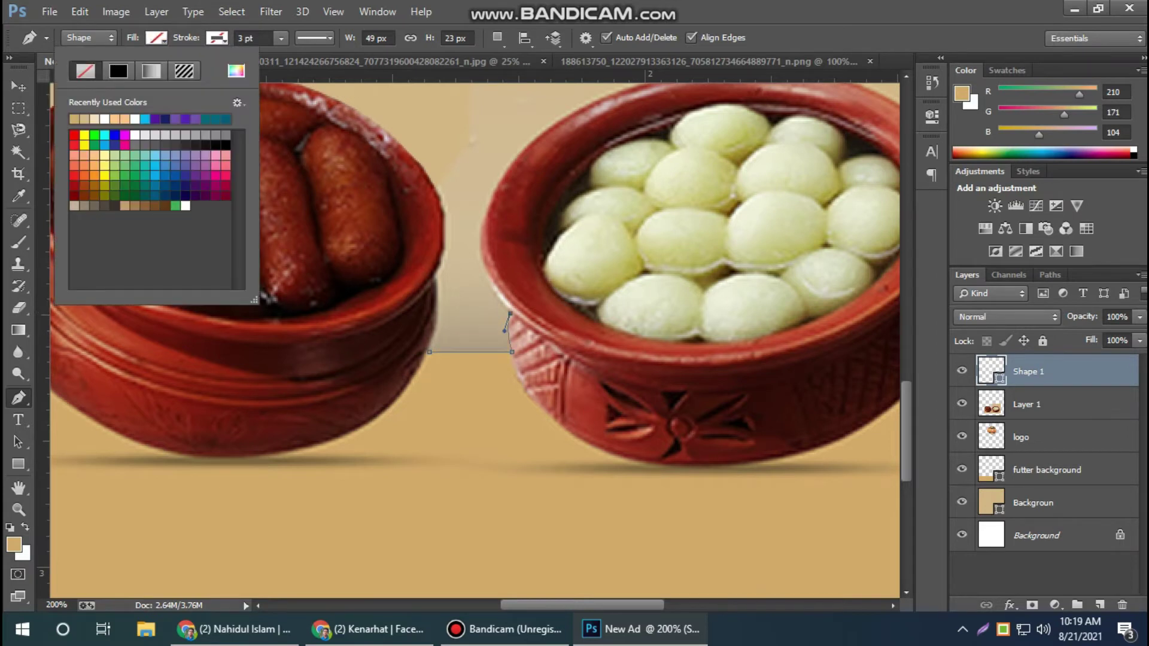
pyautogui.click(156, 38)
# Trace the outline along the white-sweet pot's rim, down its right side and below it.
pyautogui.moveTo(535, 137); pyautogui.dragTo(646, 158)
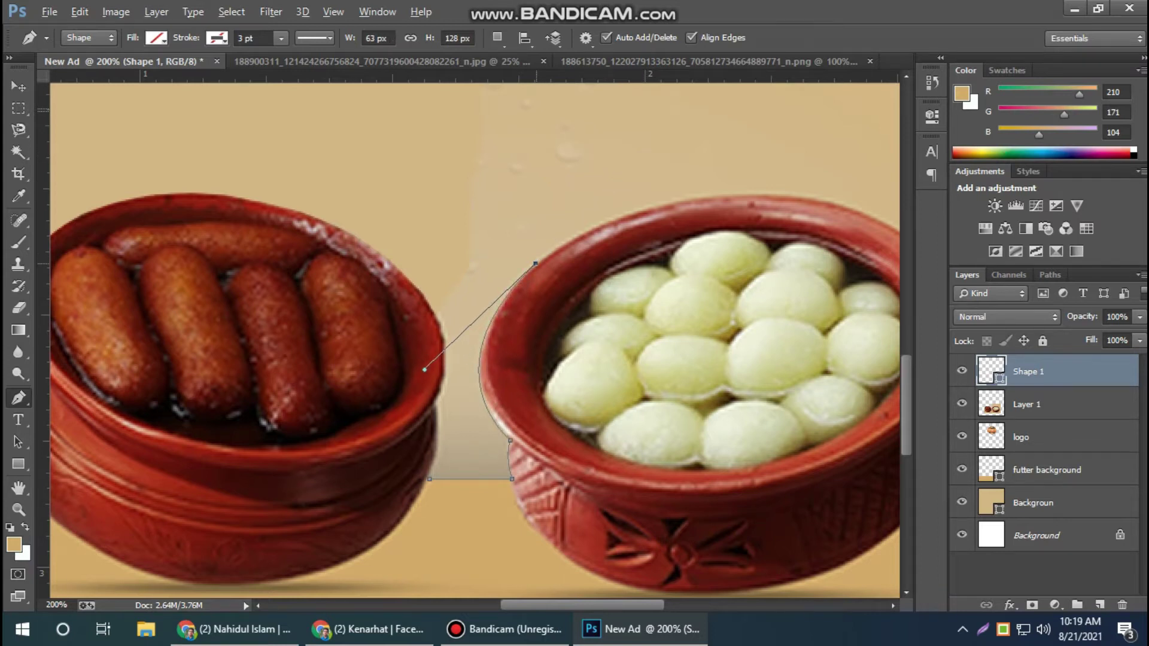
pyautogui.hscroll(3, 473, 335)
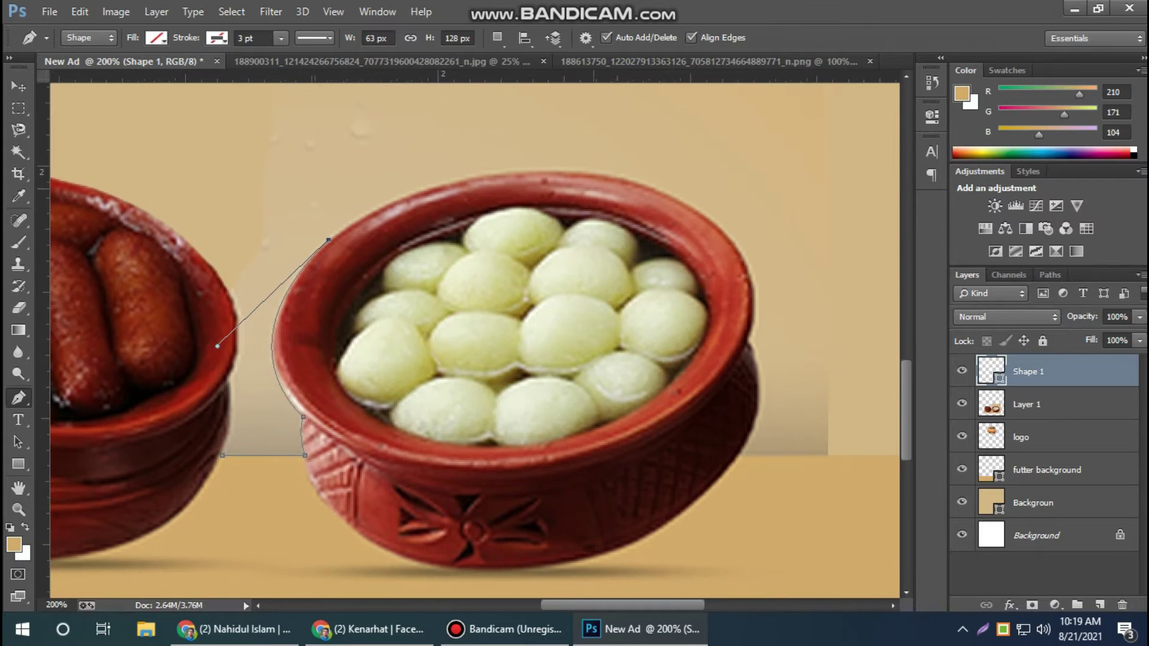
pyautogui.moveTo(611, 176); pyautogui.dragTo(794, 206)
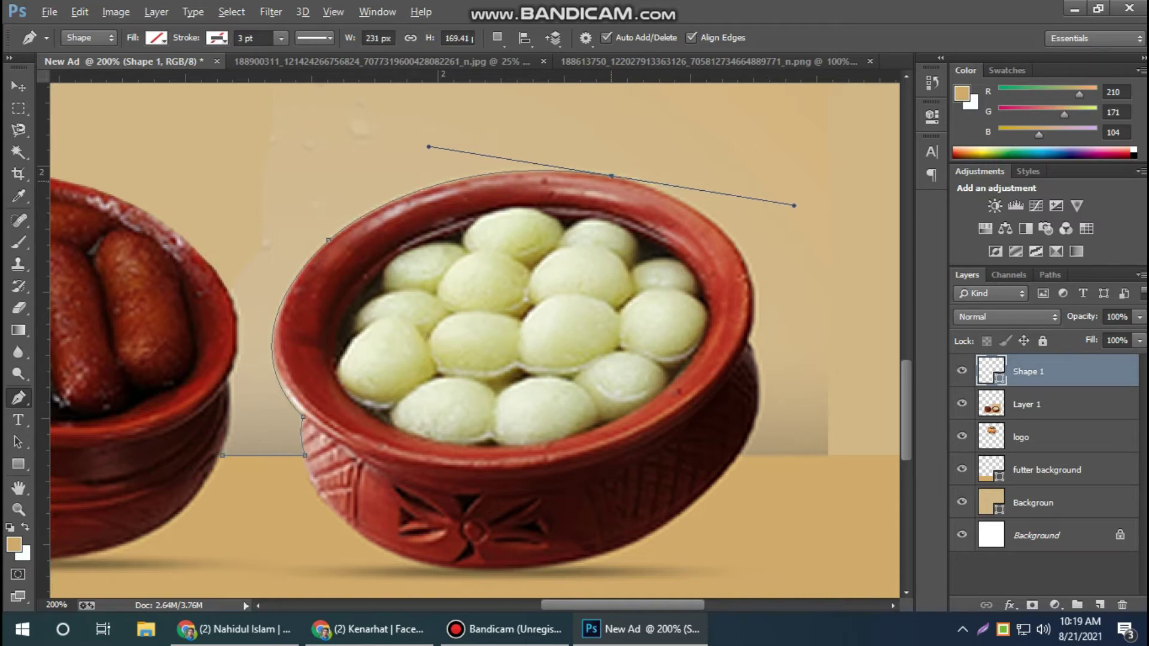
pyautogui.scroll(-2, 468, 332)
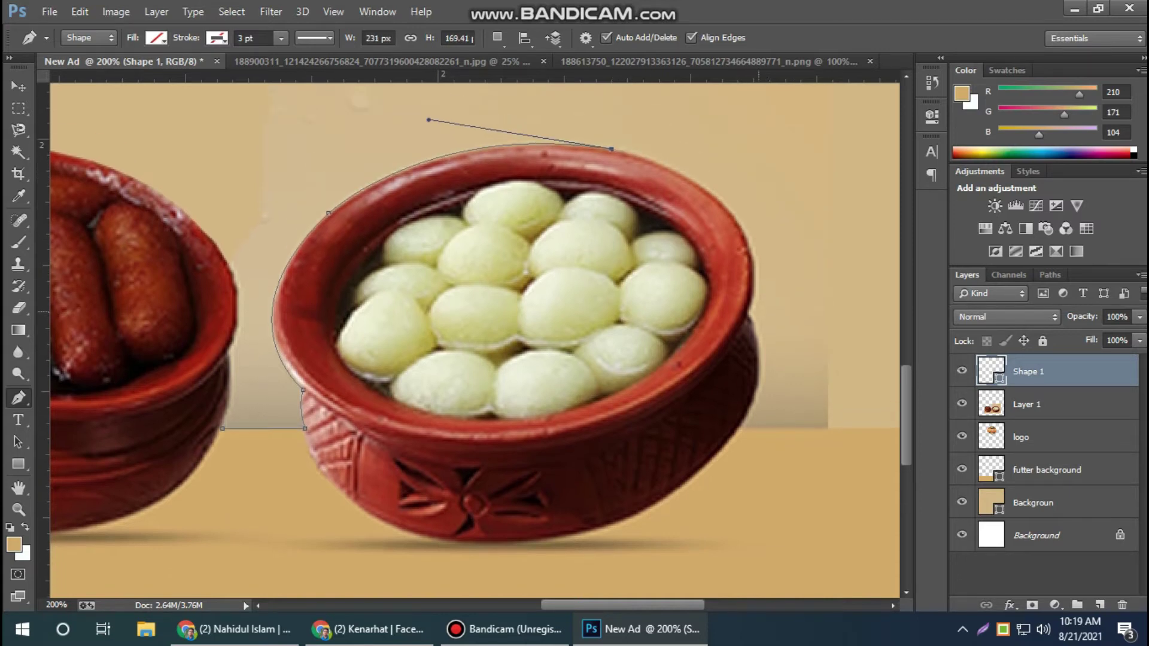
pyautogui.moveTo(750, 312); pyautogui.dragTo(712, 447)
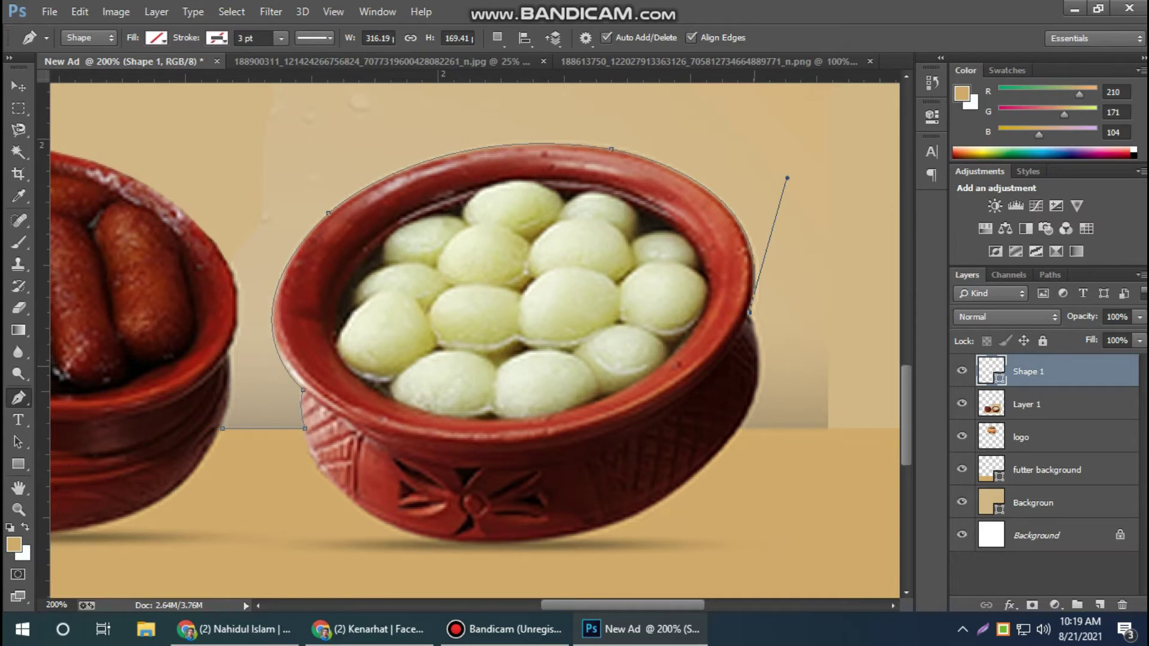
pyautogui.scroll(-2, 711, 447)
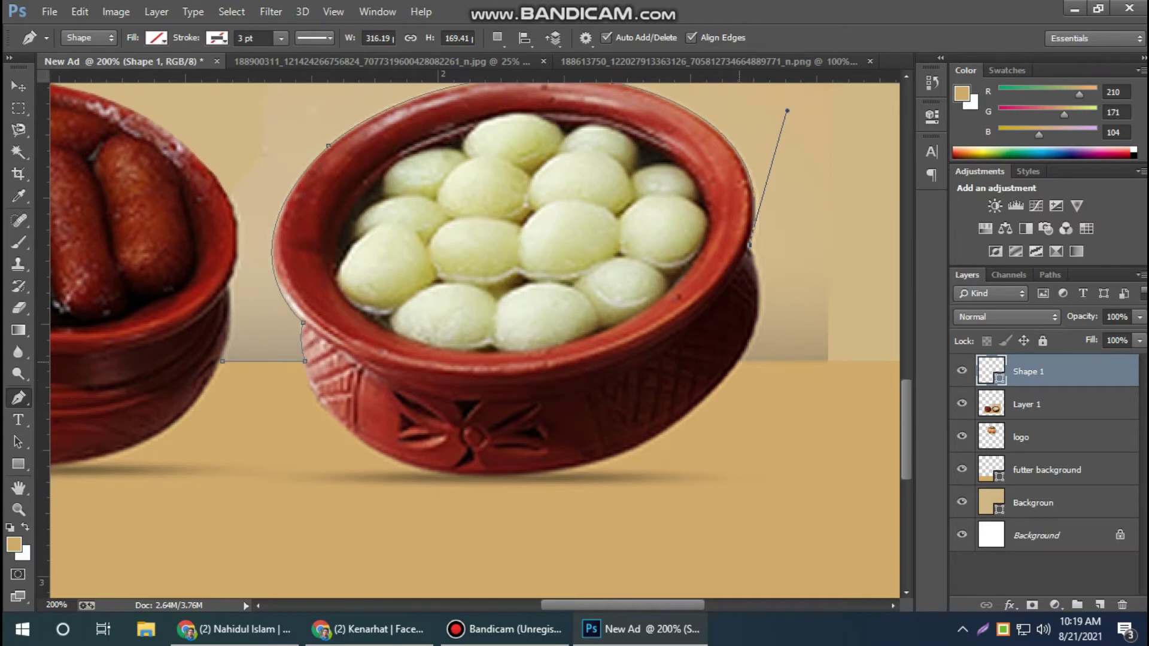
pyautogui.moveTo(740, 363); pyautogui.dragTo(780, 306)
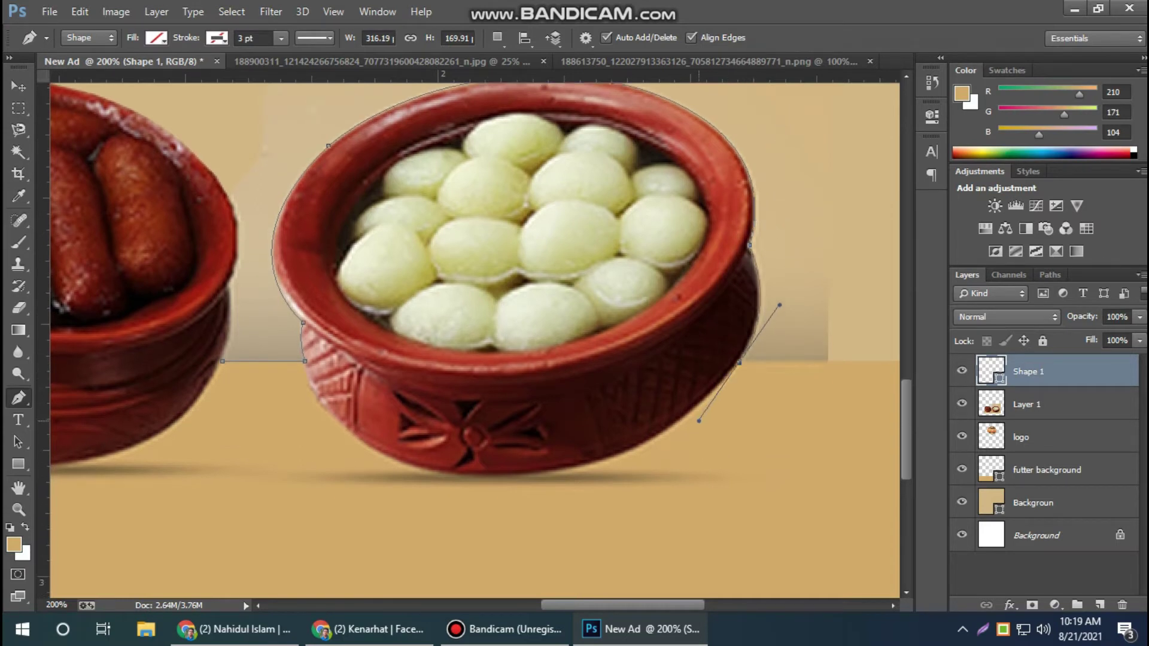
pyautogui.keyDown('alt'); pyautogui.click(740, 362); pyautogui.keyUp('alt')
pyautogui.click(712, 414)
pyautogui.click(815, 430)
pyautogui.click(850, 416)
pyautogui.click(878, 274)
# Close the outline across the top and down the left, then load it as a selection.
pyautogui.scroll(3, 879, 274)
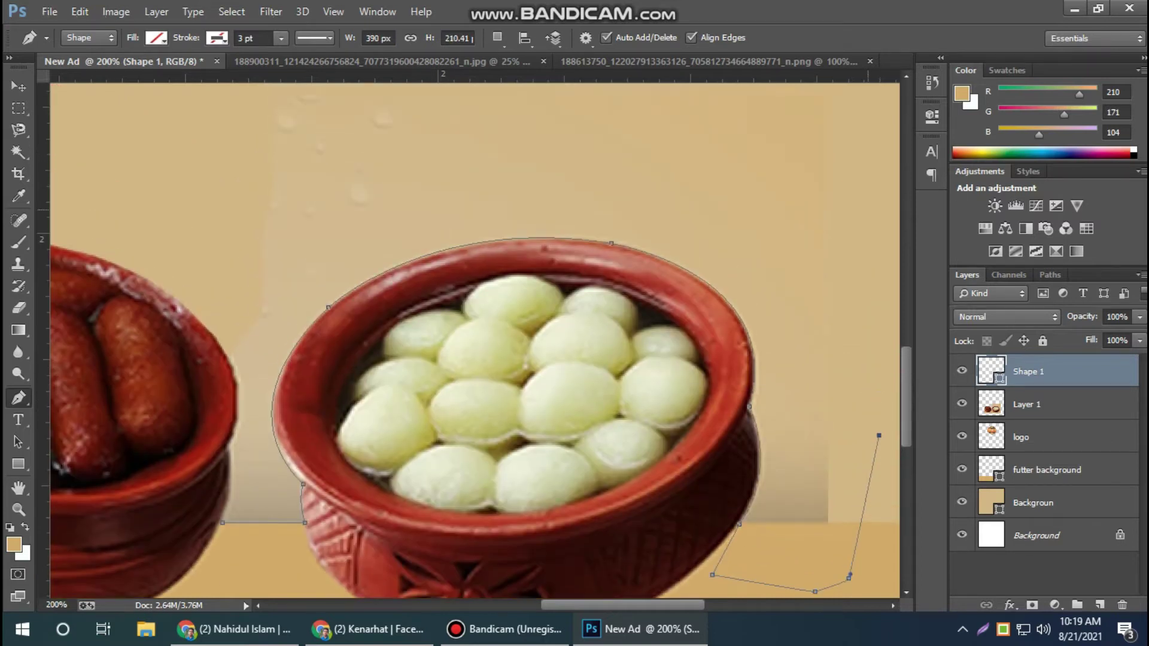
pyautogui.click(872, 167)
pyautogui.scroll(2, 872, 167)
pyautogui.click(853, 122)
pyautogui.click(188, 103)
pyautogui.scroll(-2, 192, 104)
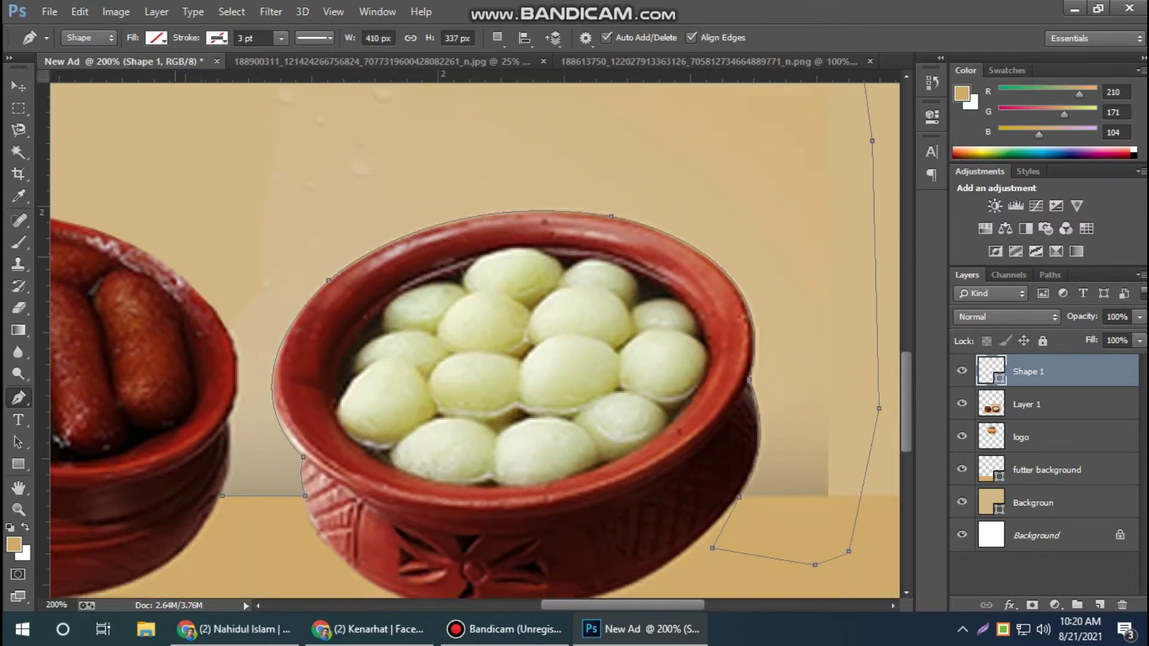
pyautogui.click(209, 303)
pyautogui.moveTo(227, 417); pyautogui.dragTo(196, 488)
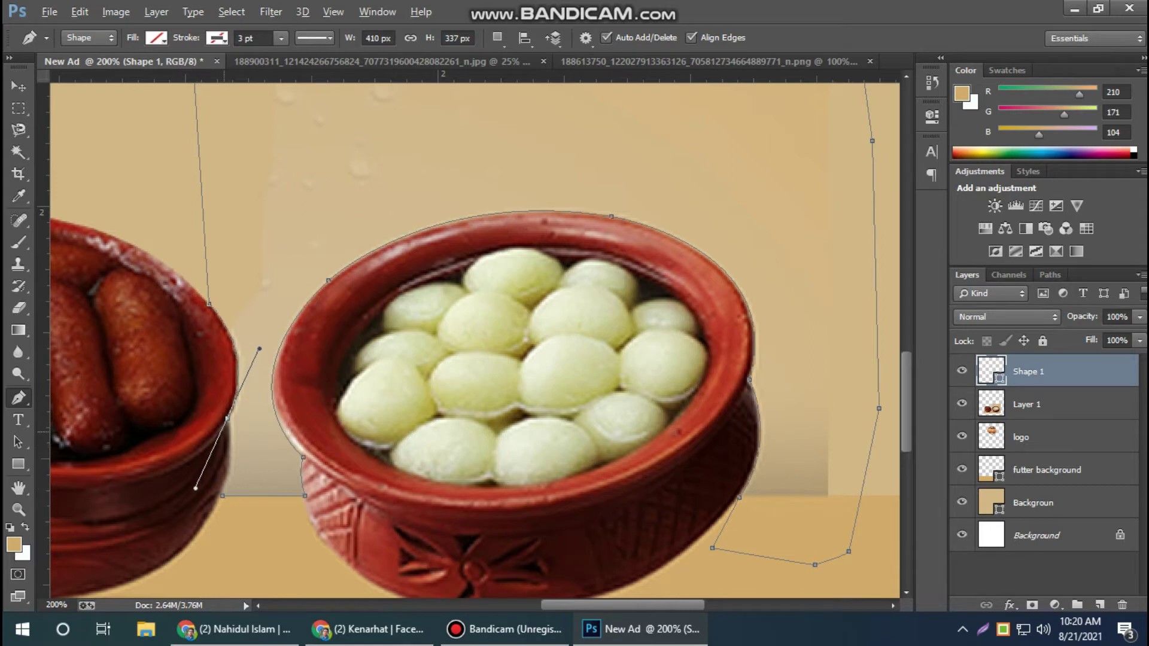
pyautogui.keyDown('alt'); pyautogui.click(228, 418); pyautogui.keyUp('alt')
pyautogui.click(223, 496)
pyautogui.hotkey('ctrl', 'Return')
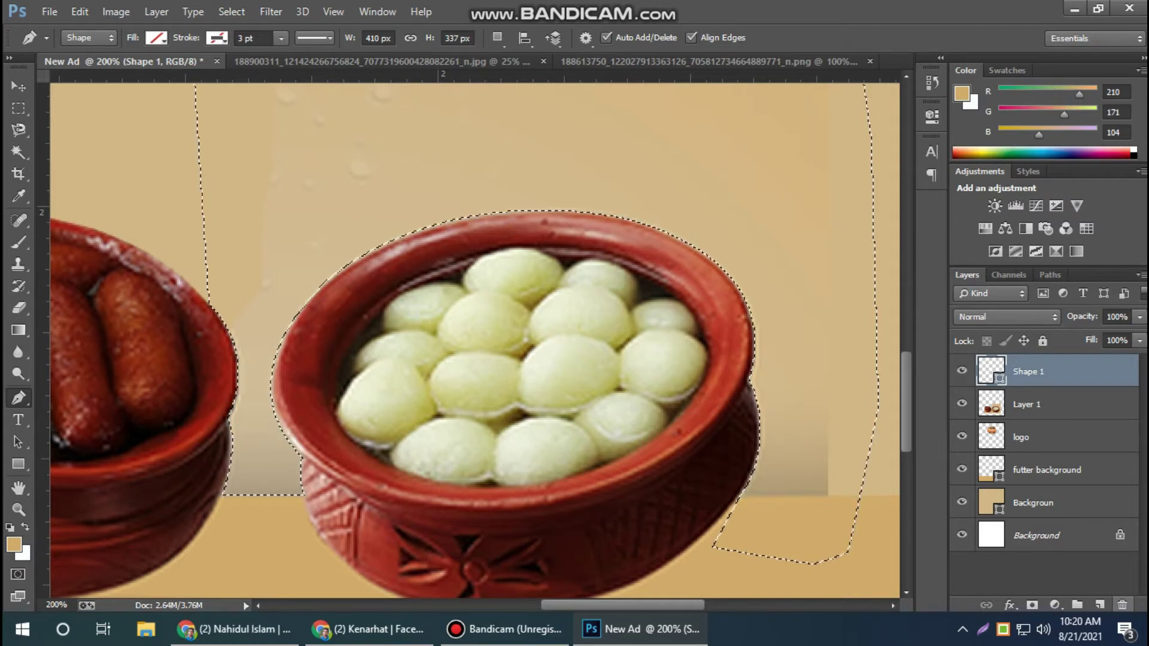
# Delete the temporary Shape 1 outline layer, zoom out to the full ad and deselect.
pyautogui.press('Delete')
pyautogui.press('Return')
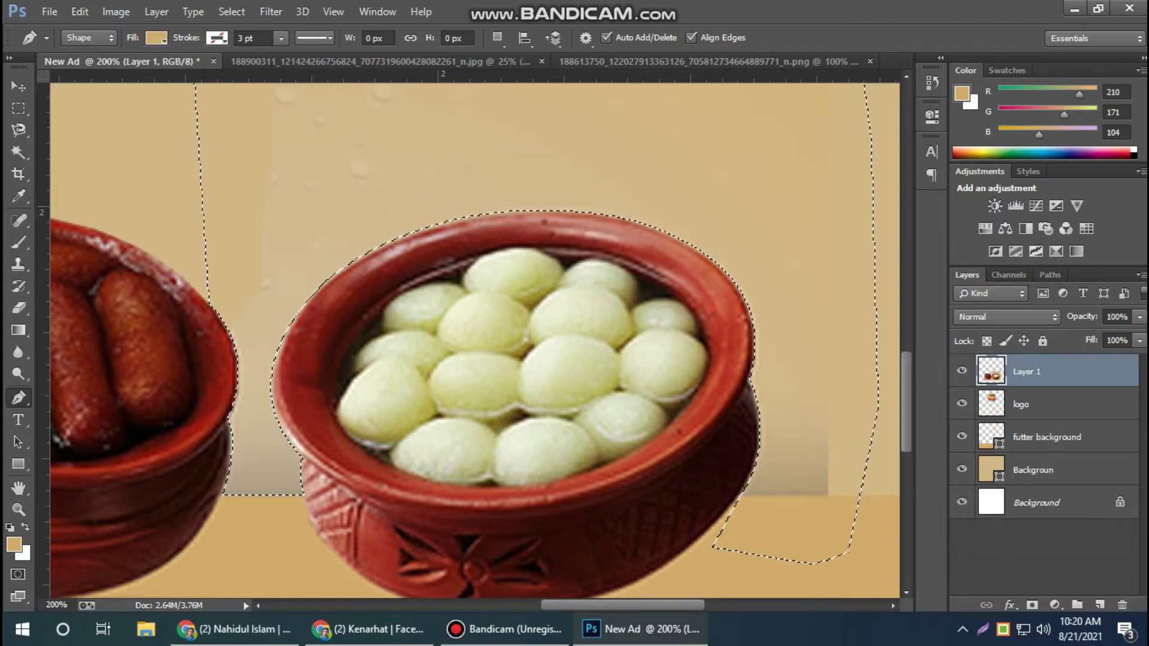
pyautogui.click(961, 371)
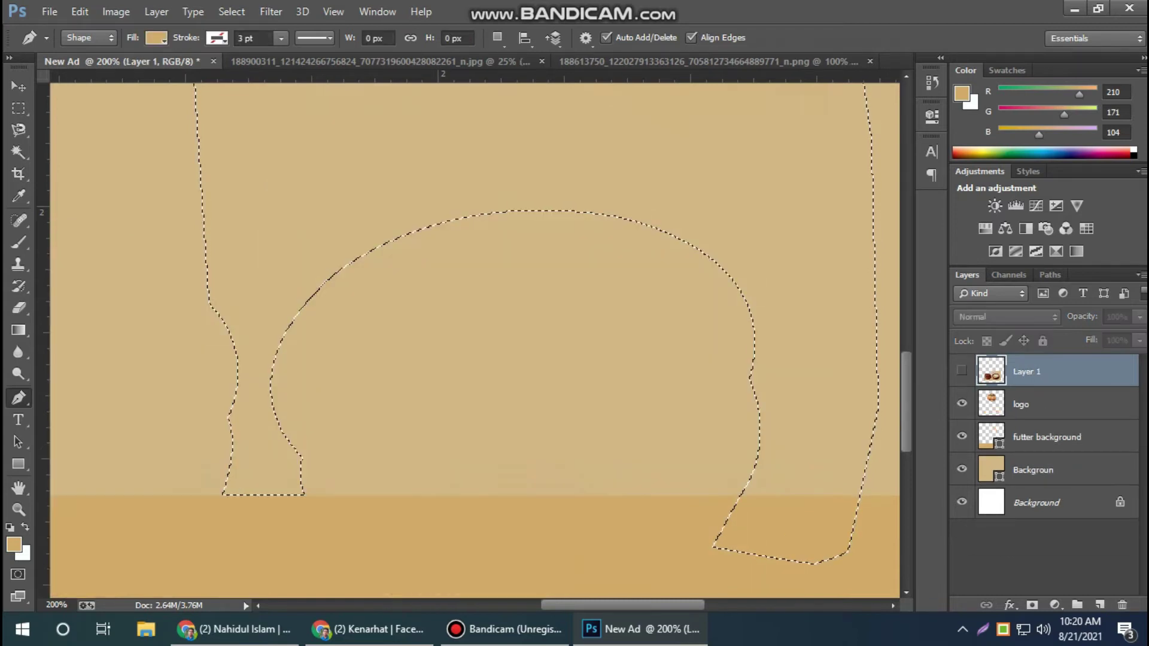
pyautogui.hotkey('ctrl', '-')
pyautogui.hotkey('ctrl', '-')
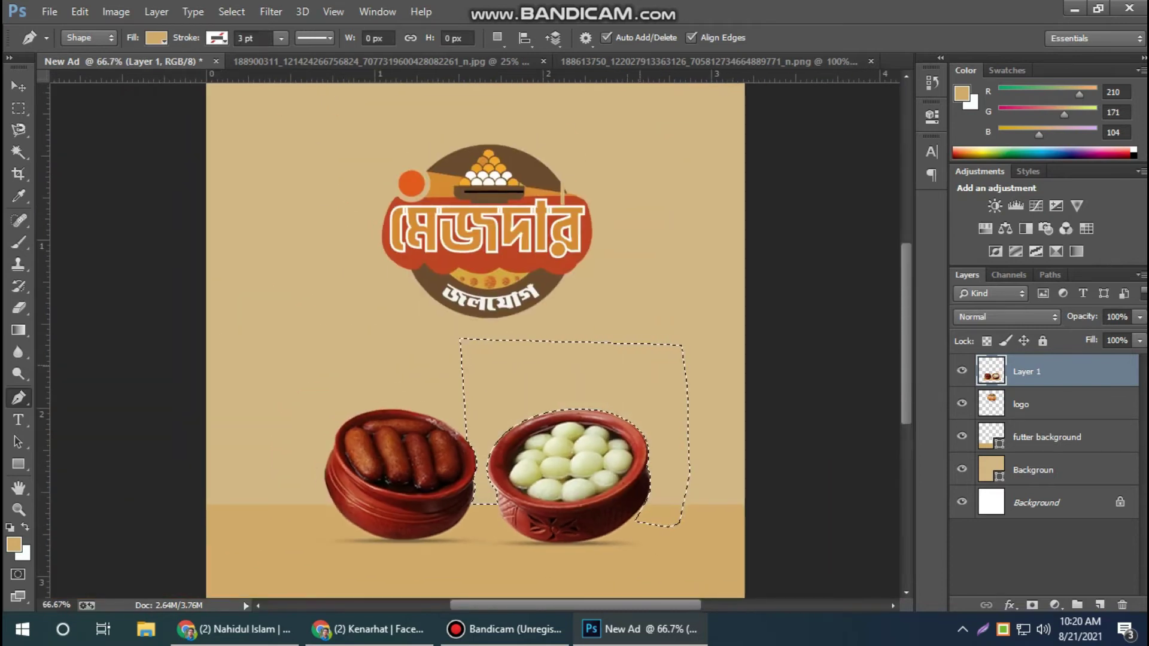
pyautogui.click(18, 107)
pyautogui.hotkey('ctrl', 'd')
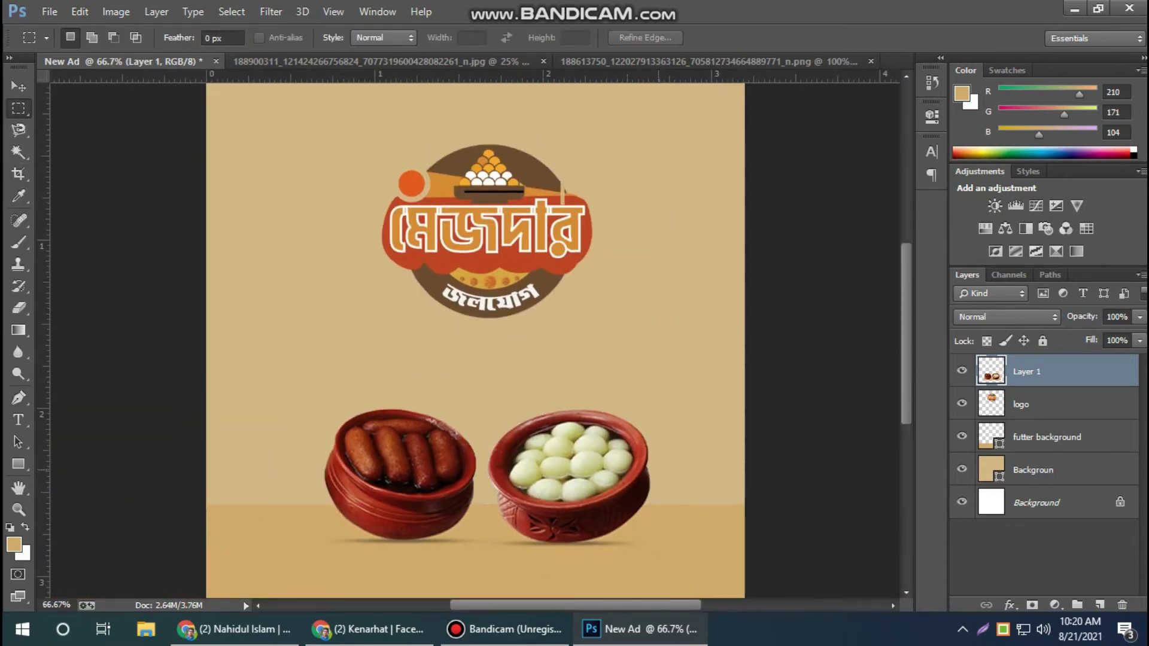
# Enlarge the sweet pots image to about 102% and commit the transform.
pyautogui.scroll(-2, 657, 470)
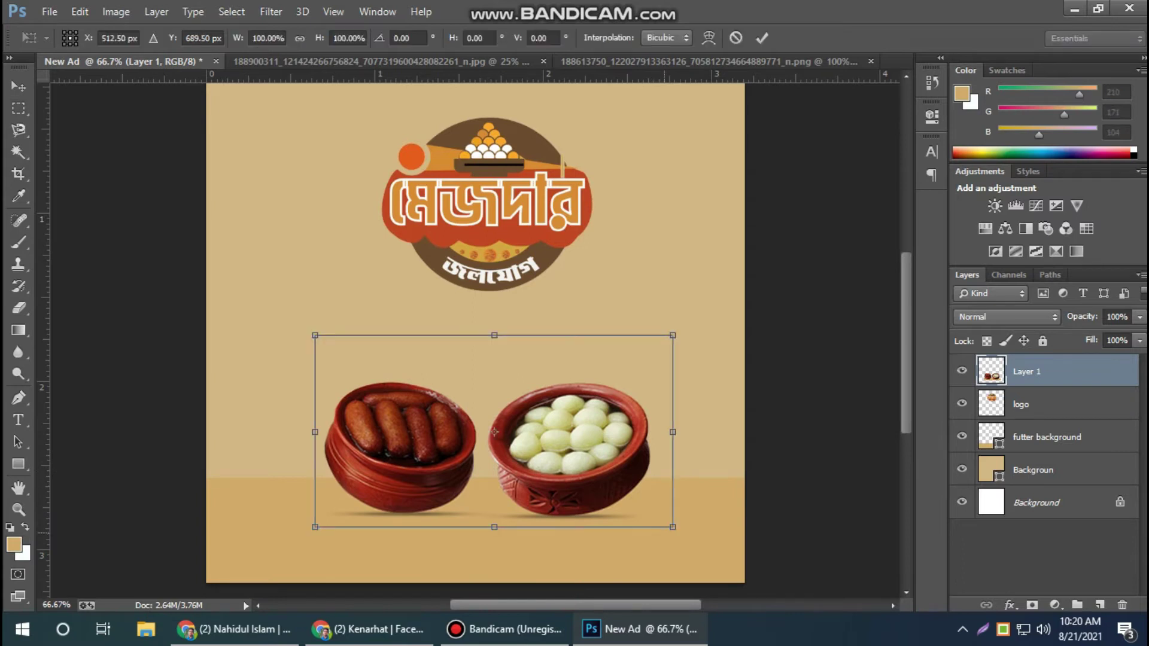
pyautogui.moveTo(672, 528); pyautogui.dragTo(680, 532)
pyautogui.moveTo(601, 427); pyautogui.dragTo(605, 431)
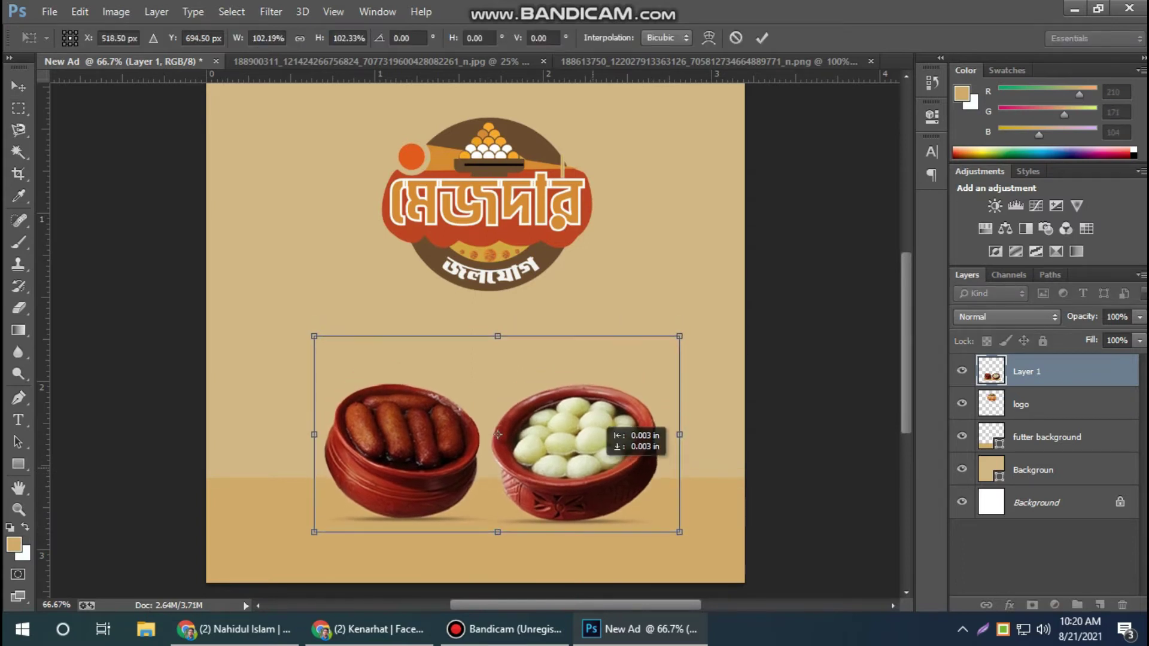
pyautogui.press('Return')
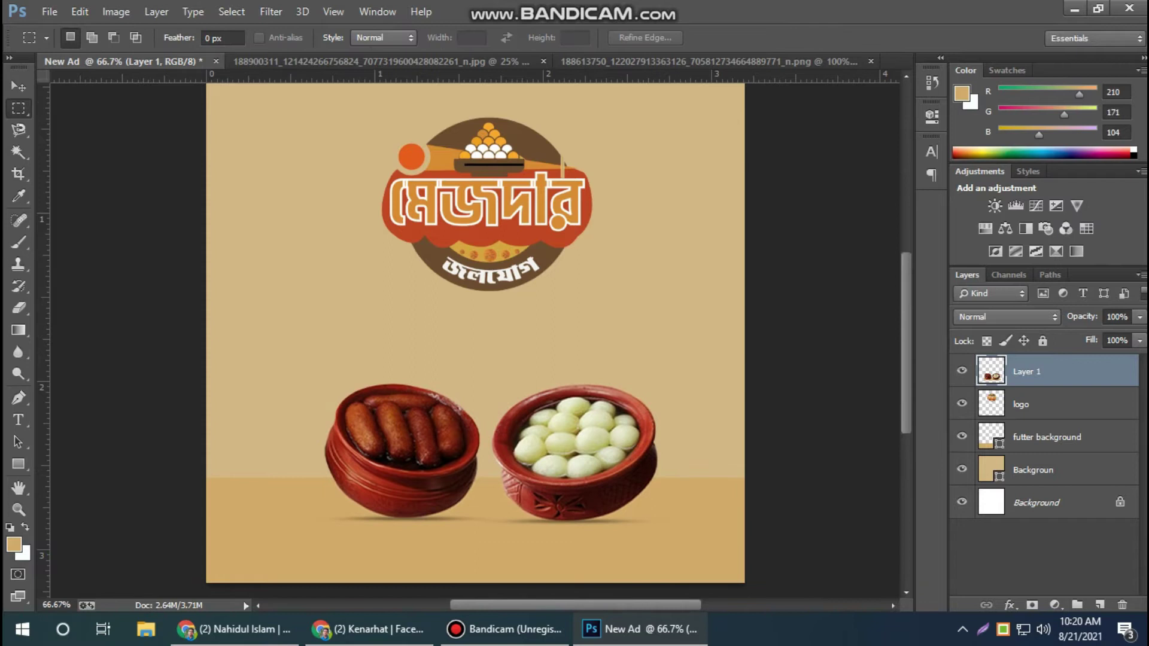
pyautogui.scroll(-3, 475, 333)
pyautogui.scroll(2, 475, 333)
pyautogui.scroll(1, 476, 333)
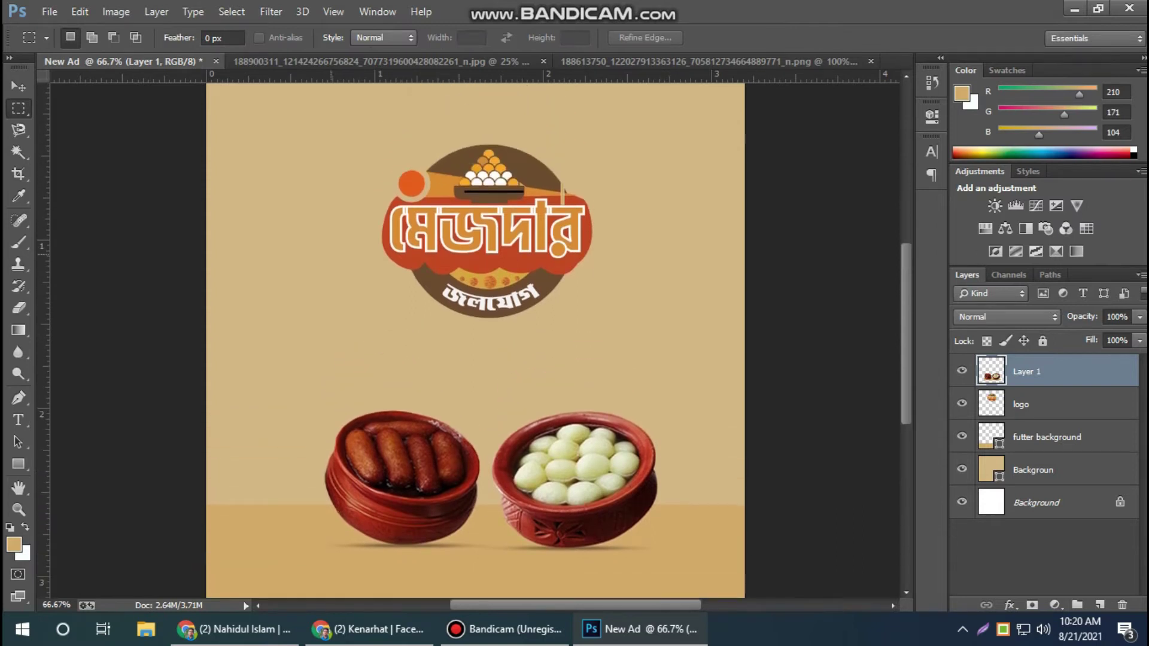
pyautogui.scroll(2, 476, 332)
# Select the logo layer and reposition it near the top of the ad.
pyautogui.press('v')
pyautogui.click(1021, 404)
pyautogui.moveTo(509, 239); pyautogui.dragTo(514, 223)
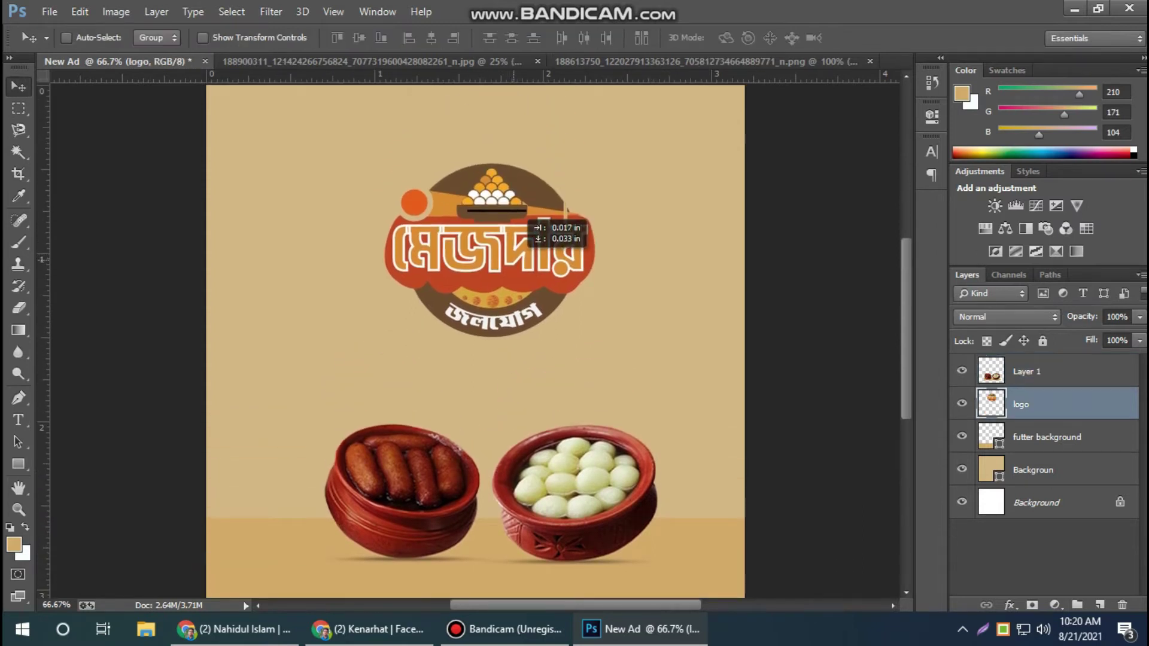
pyautogui.moveTo(583, 230); pyautogui.dragTo(584, 237)
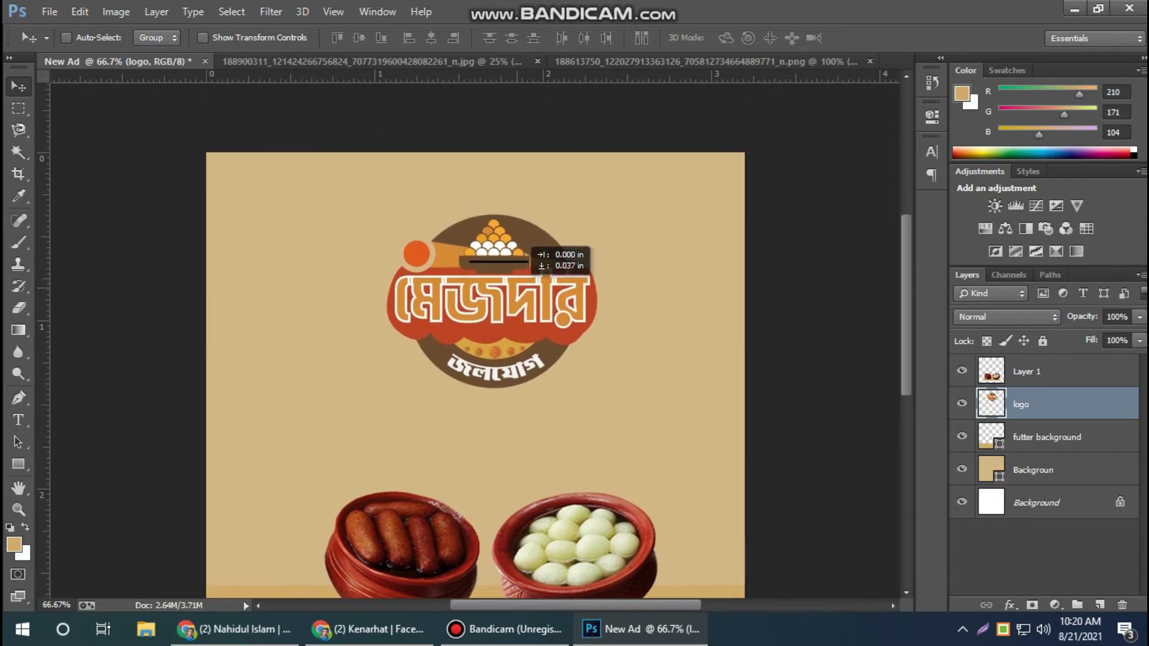
pyautogui.scroll(-3, 475, 341)
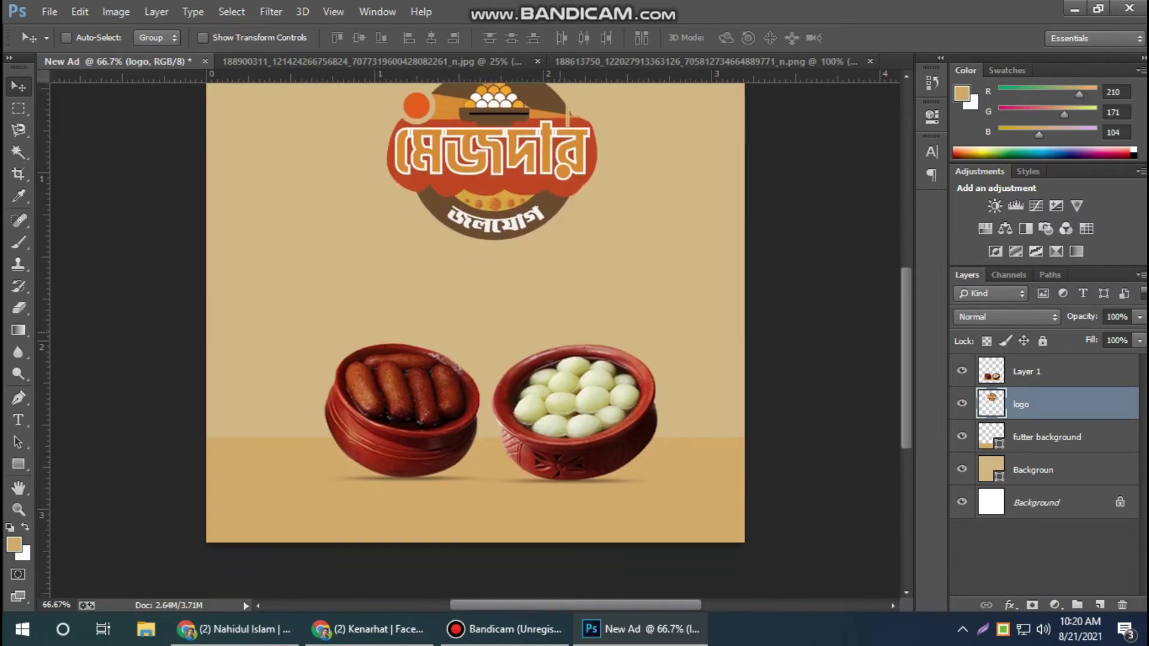
pyautogui.scroll(1, 475, 341)
pyautogui.scroll(2, 475, 341)
pyautogui.moveTo(527, 180); pyautogui.dragTo(526, 190)
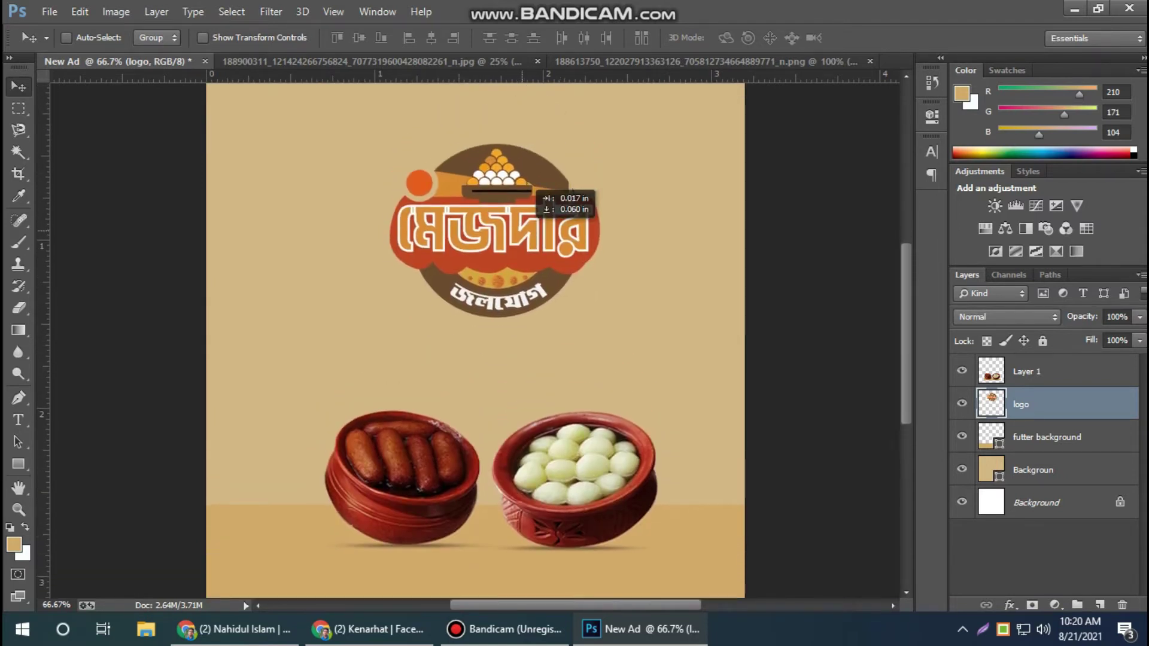
# Shrink the logo to about 79%, recentre it near the top and commit.
pyautogui.hotkey('ctrl', 't')
pyautogui.scroll(3, 495, 311)
pyautogui.moveTo(495, 311); pyautogui.dragTo(487, 291)
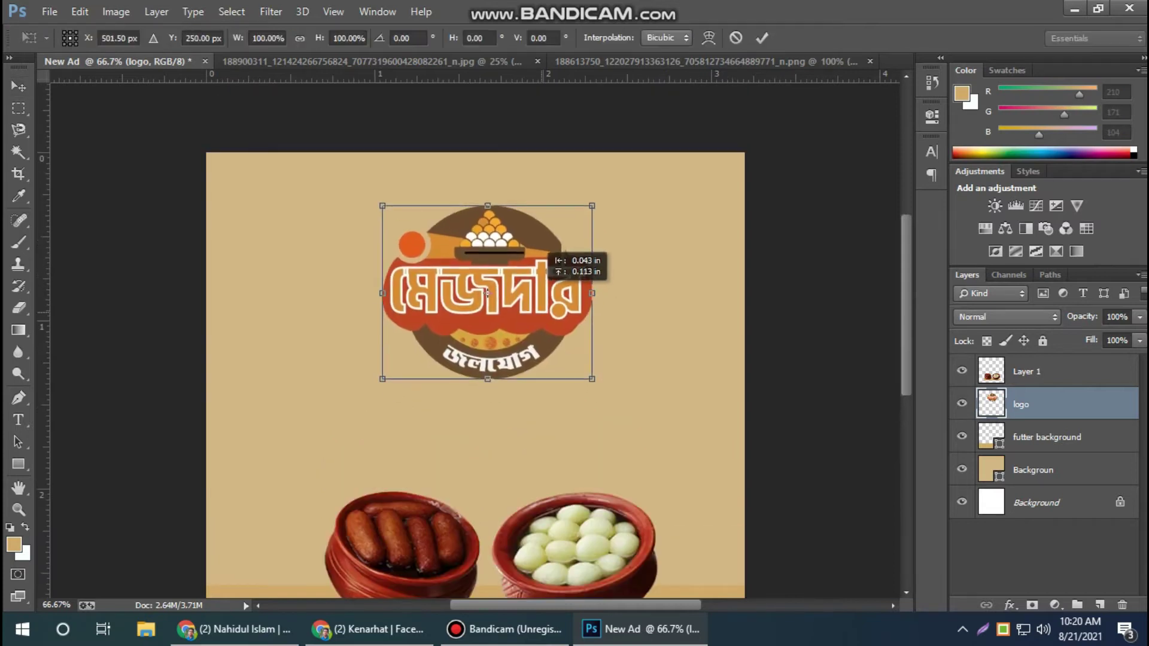
pyautogui.moveTo(592, 378); pyautogui.dragTo(548, 343)
pyautogui.moveTo(465, 274); pyautogui.dragTo(488, 270)
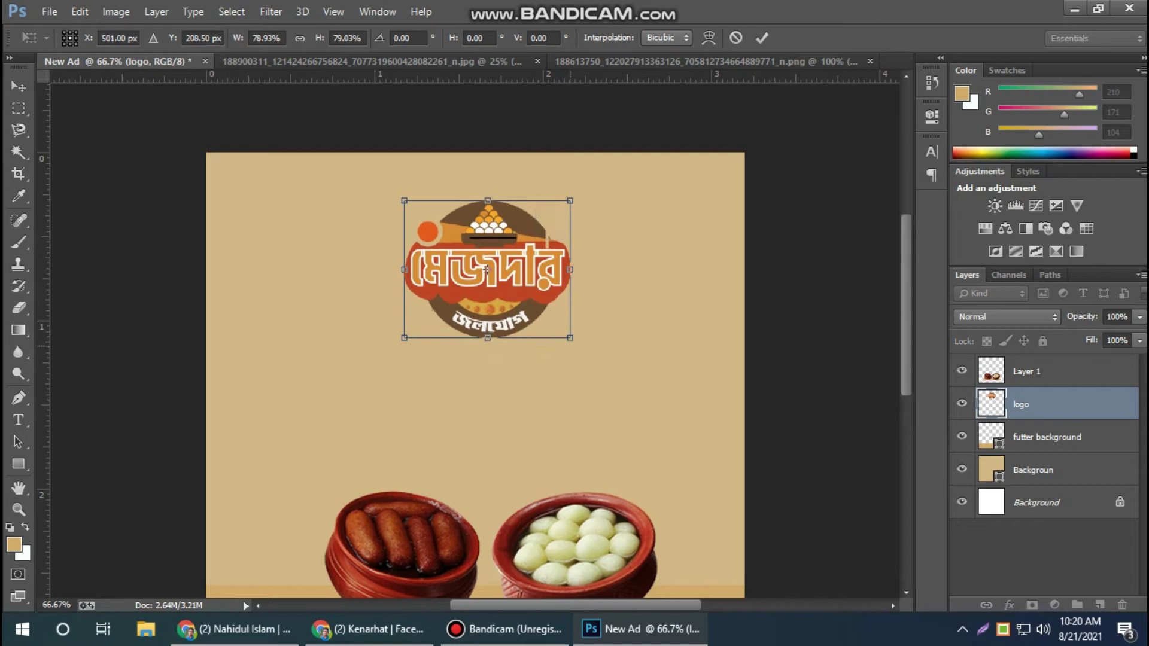
pyautogui.moveTo(488, 269); pyautogui.dragTo(488, 279)
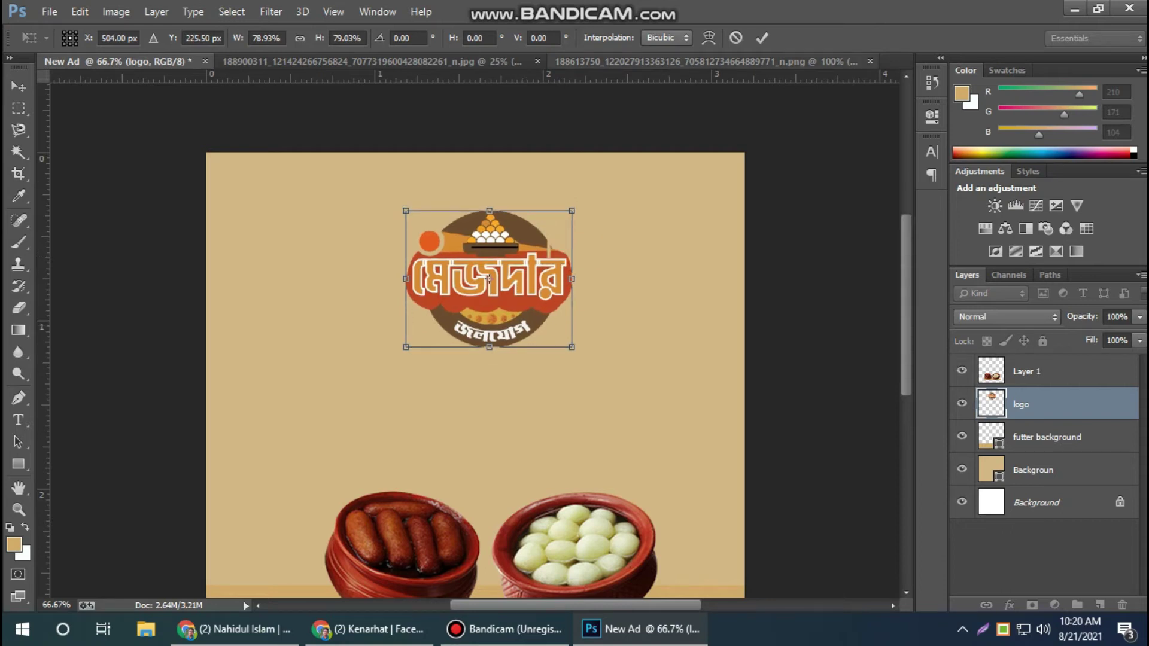
pyautogui.click(762, 38)
pyautogui.scroll(-2, 476, 347)
pyautogui.scroll(-3, 476, 348)
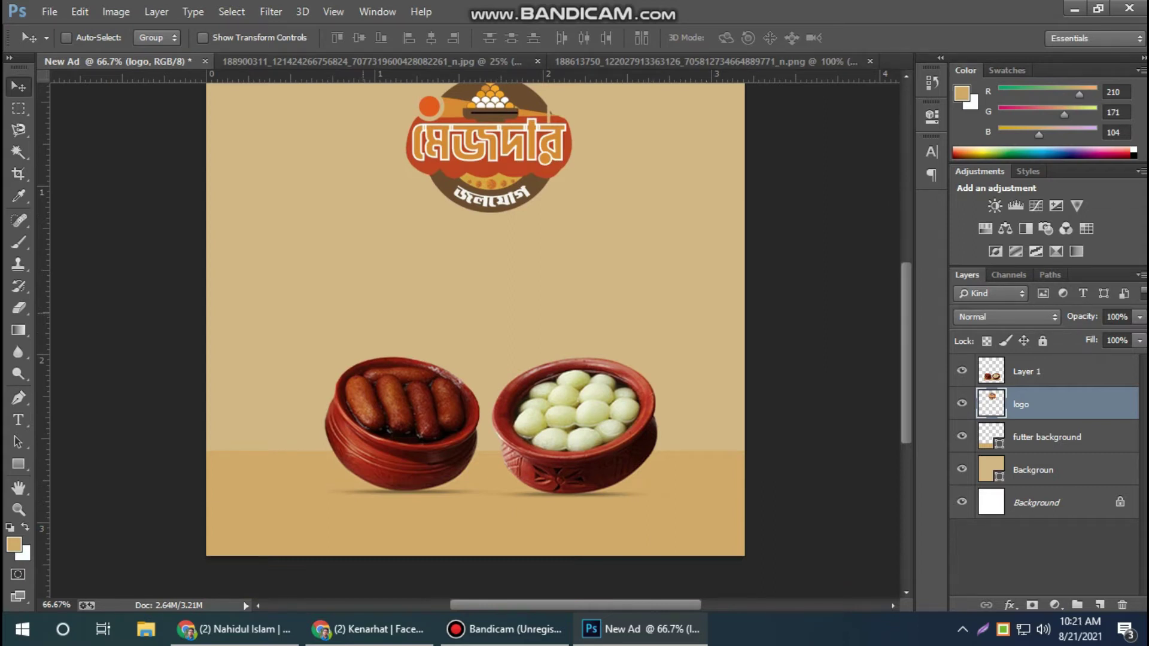
pyautogui.scroll(1, 475, 347)
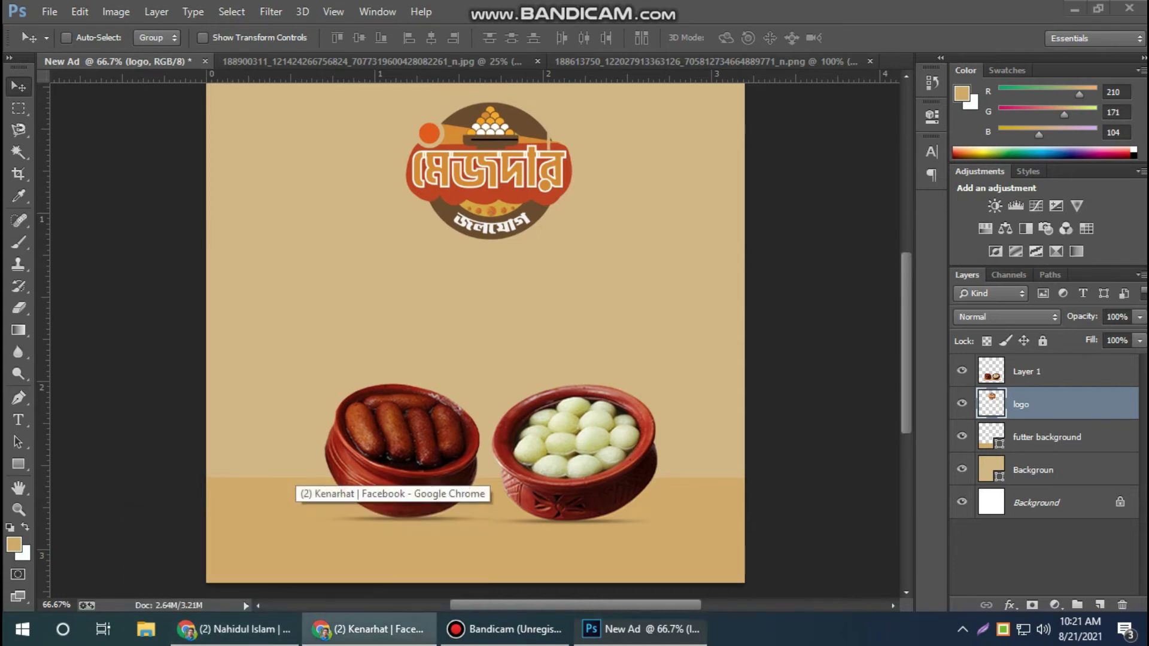
# Search Google for 'alpona' in a new browser tab and show image results.
pyautogui.click(371, 556)
pyautogui.hotkey('ctrl', 't')
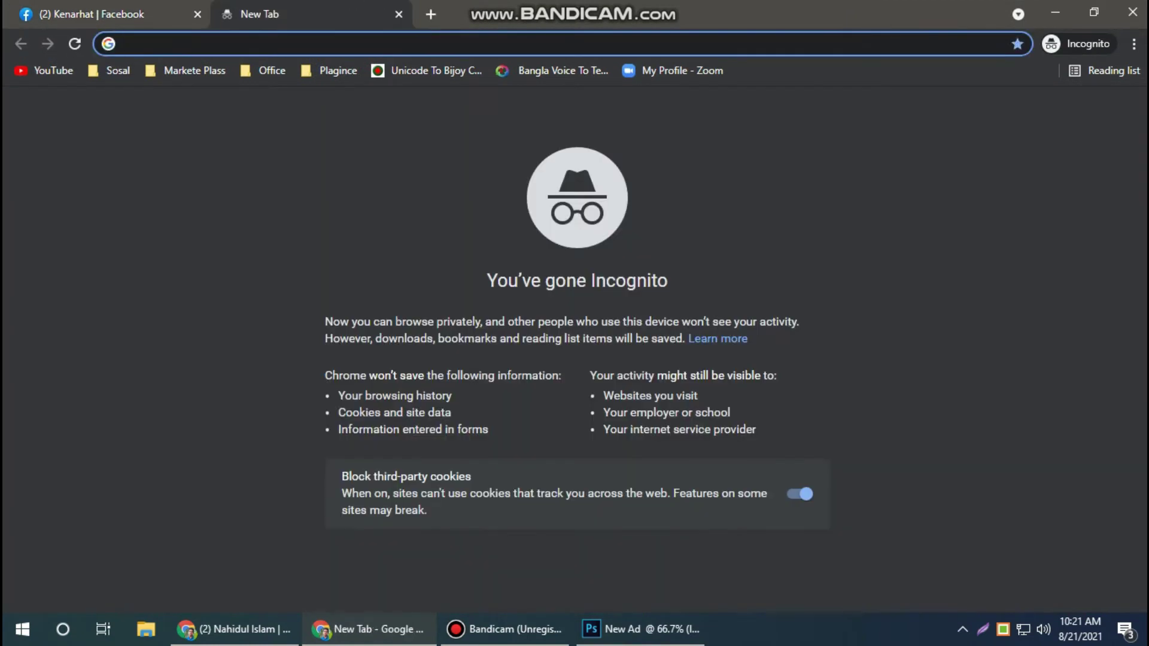
pyautogui.write('a')
pyautogui.press('BackSpace')
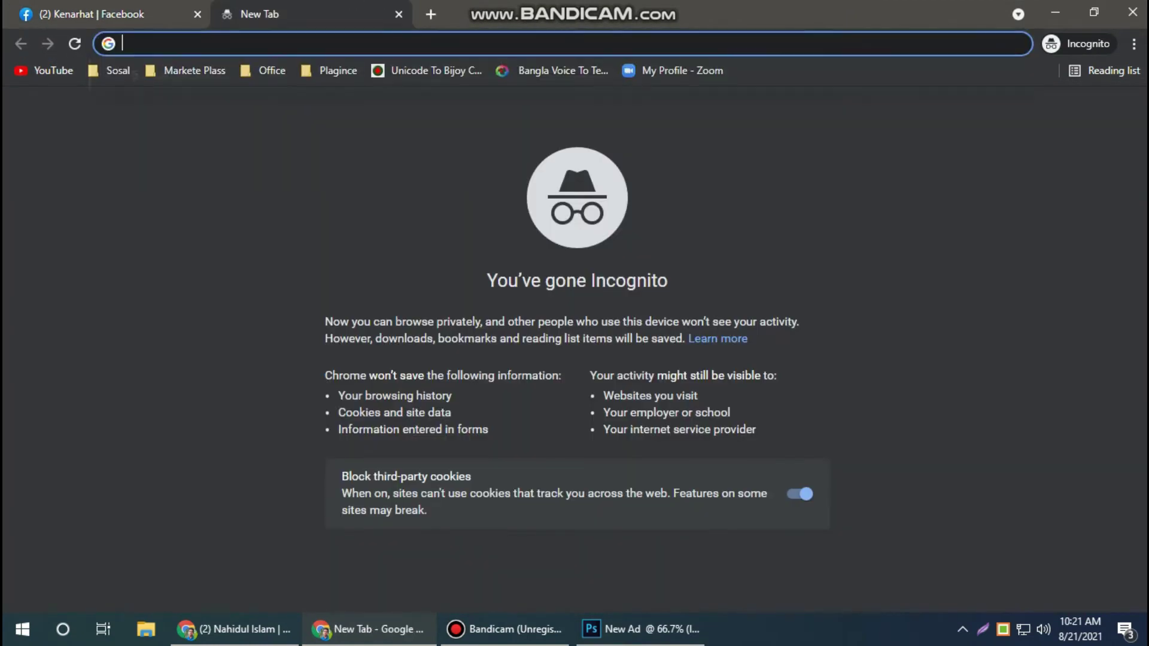
pyautogui.write('alpona')
pyautogui.press('Return')
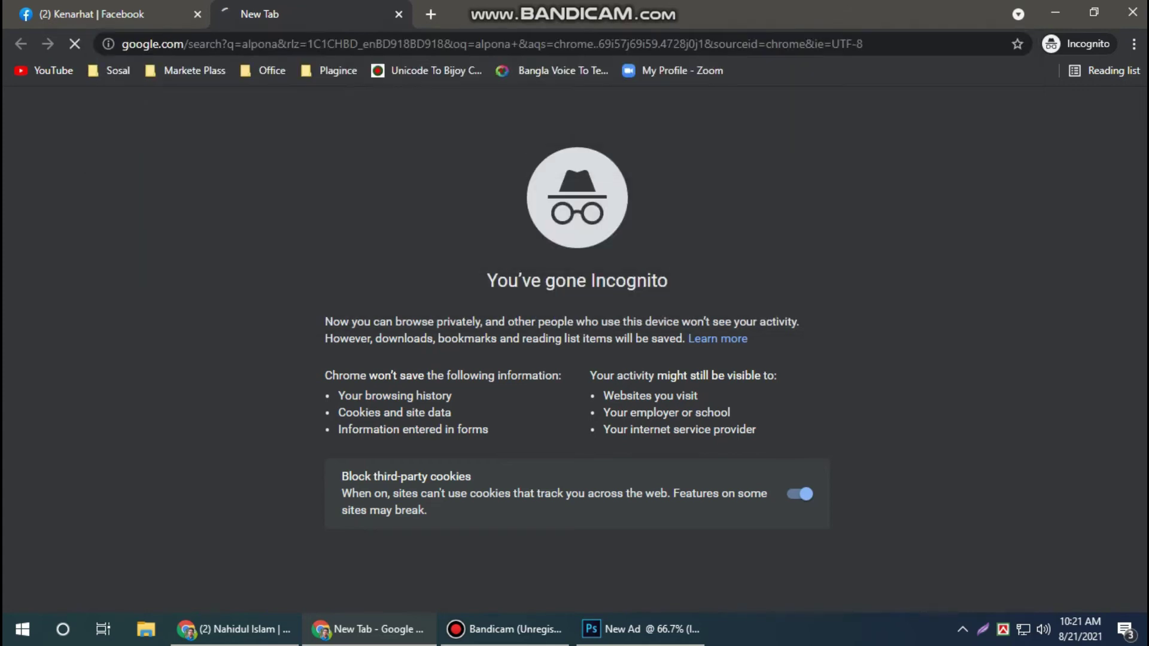
pyautogui.scroll(-7, 428, 359)
pyautogui.scroll(1, 428, 359)
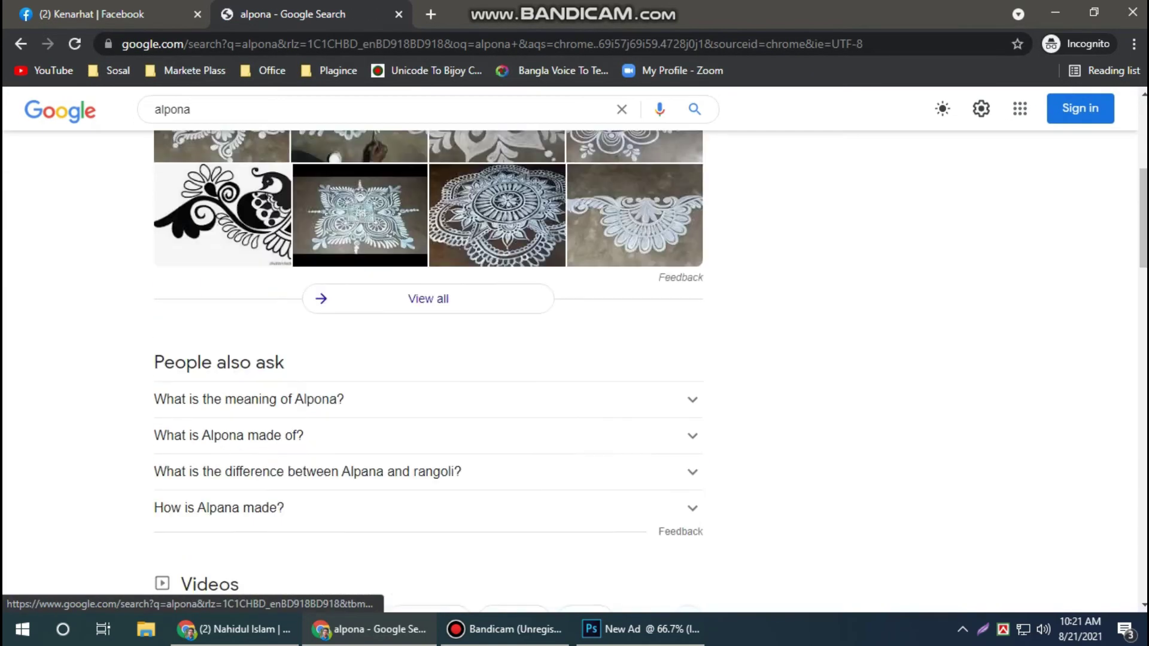
pyautogui.scroll(6, 428, 360)
pyautogui.click(234, 178)
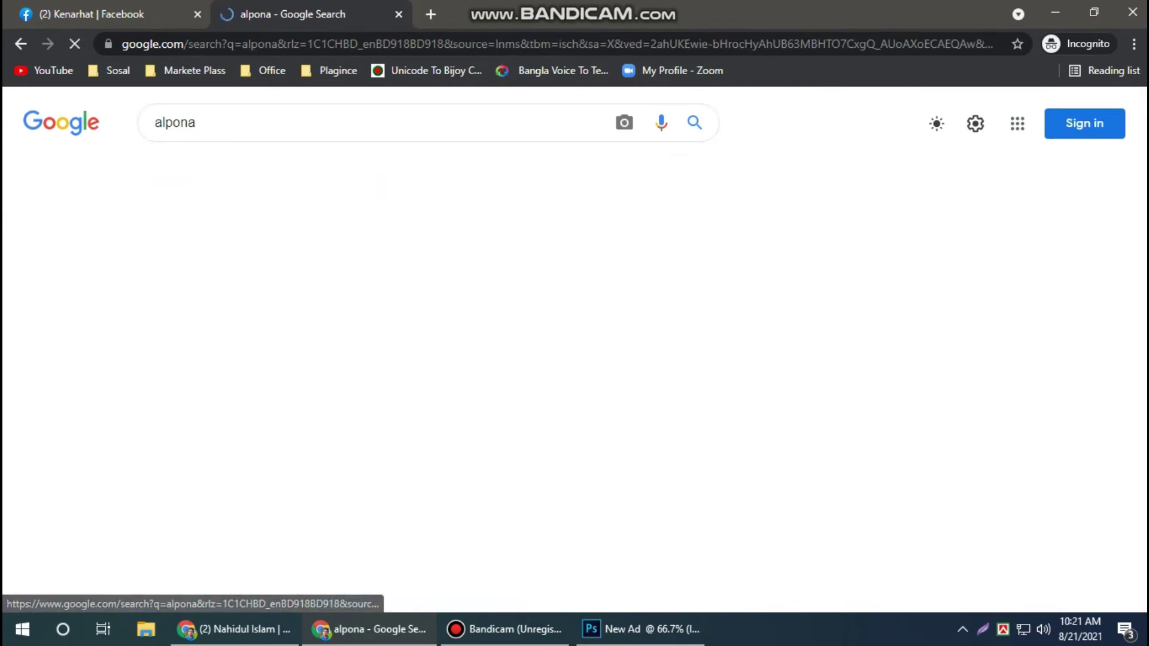
# Browse the alpona image results and preview the colourful alpona pattern.
pyautogui.scroll(-9, 556, 323)
pyautogui.scroll(-5, 556, 323)
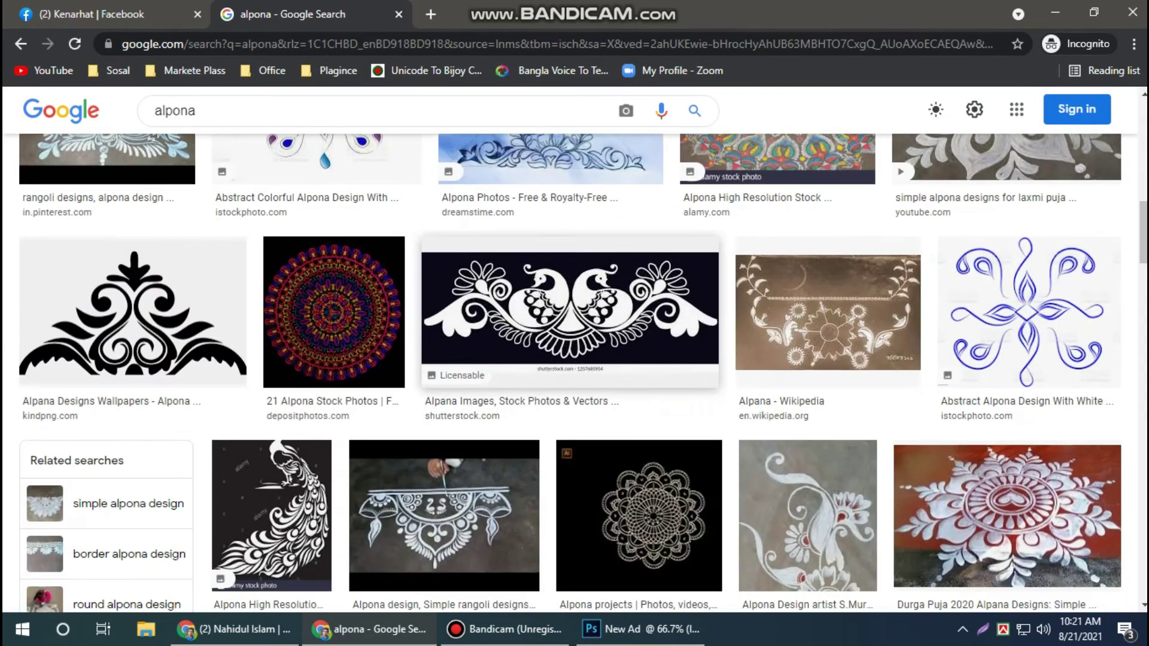
pyautogui.scroll(5, 557, 323)
pyautogui.scroll(-5, 419, 299)
pyautogui.scroll(5, 419, 299)
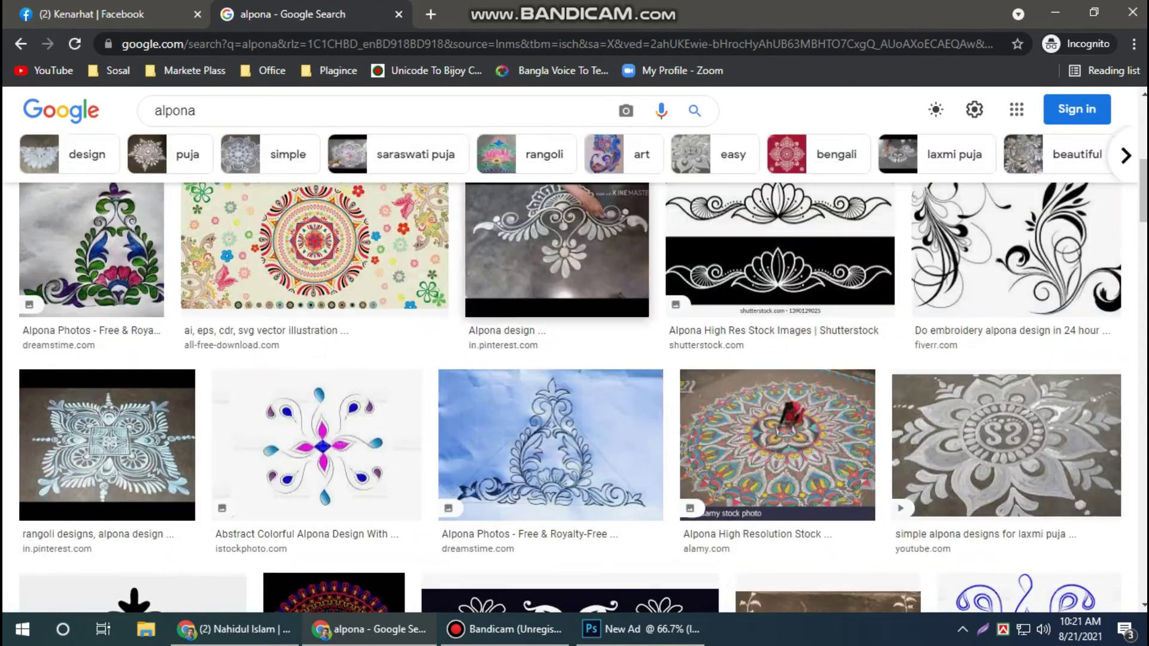
pyautogui.click(318, 252)
pyautogui.scroll(-4, 857, 359)
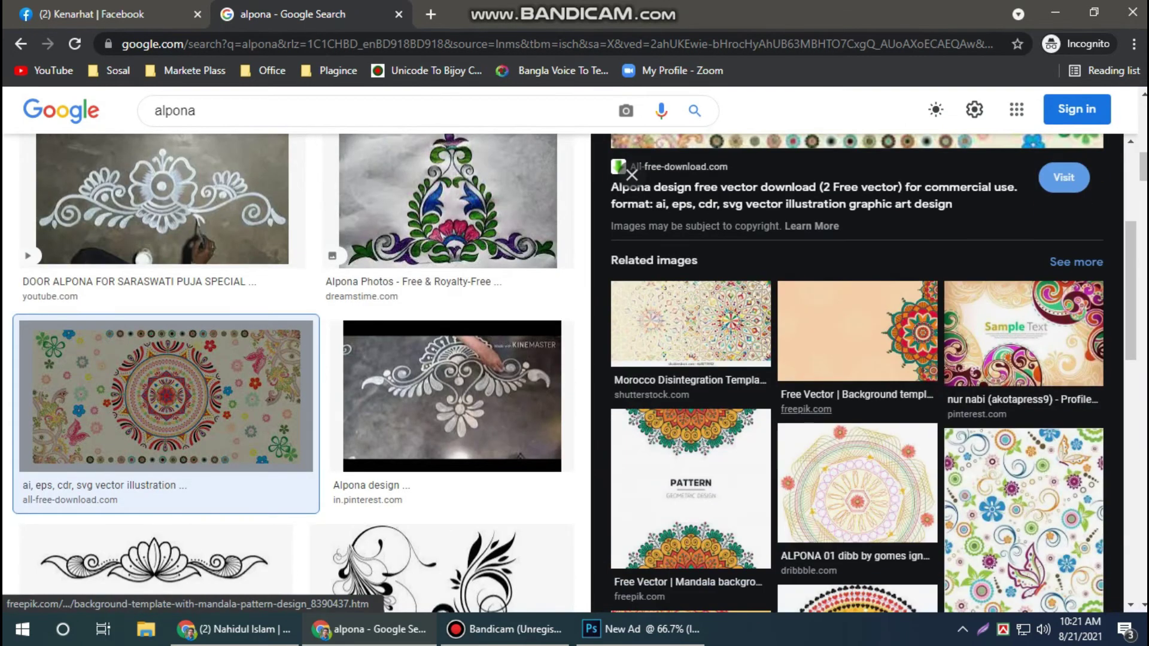
pyautogui.scroll(-2, 857, 371)
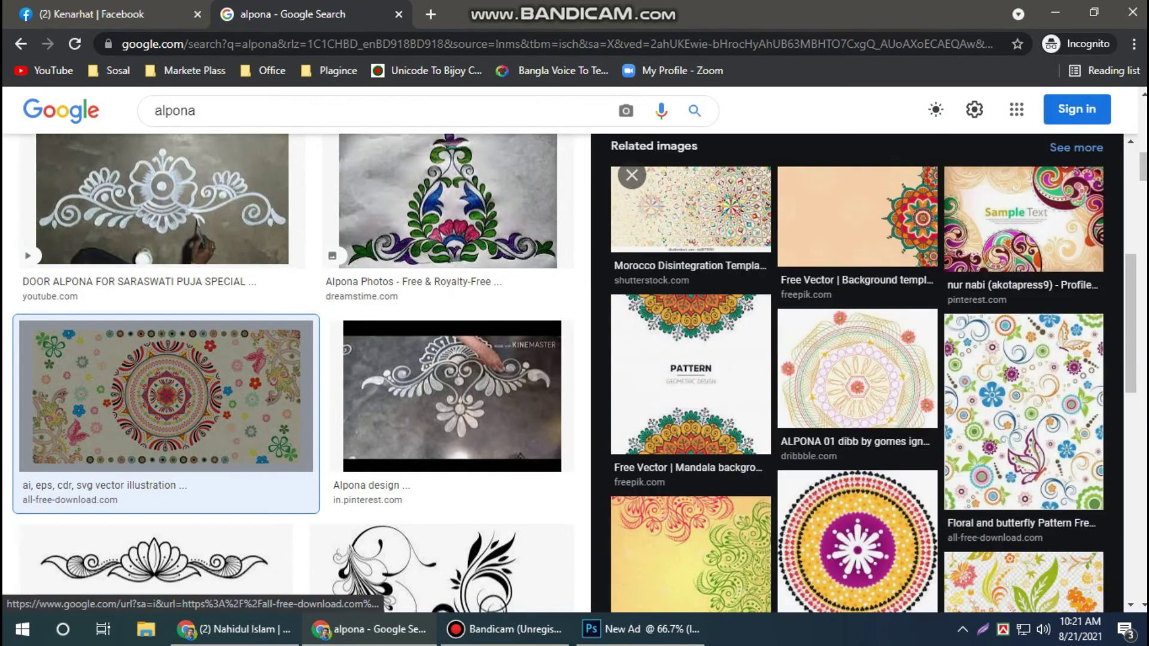
pyautogui.scroll(-2, 857, 371)
pyautogui.scroll(4, 857, 371)
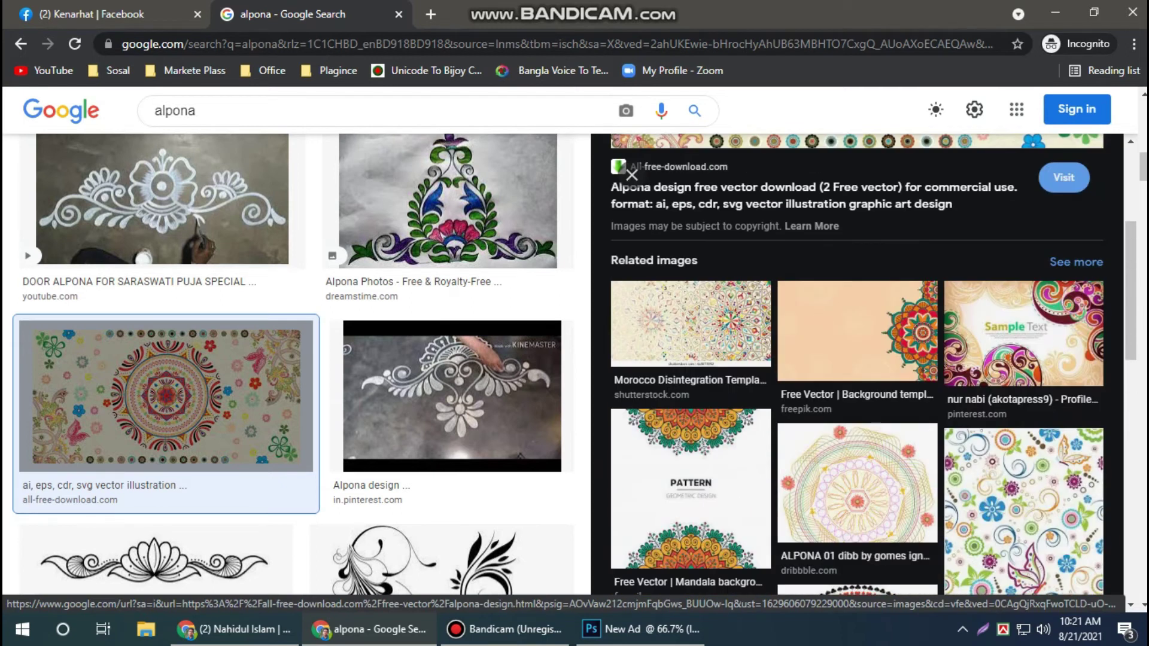
# Preview the freepik, Pinterest and vintage mandala background images.
pyautogui.click(857, 331)
pyautogui.scroll(-4, 857, 359)
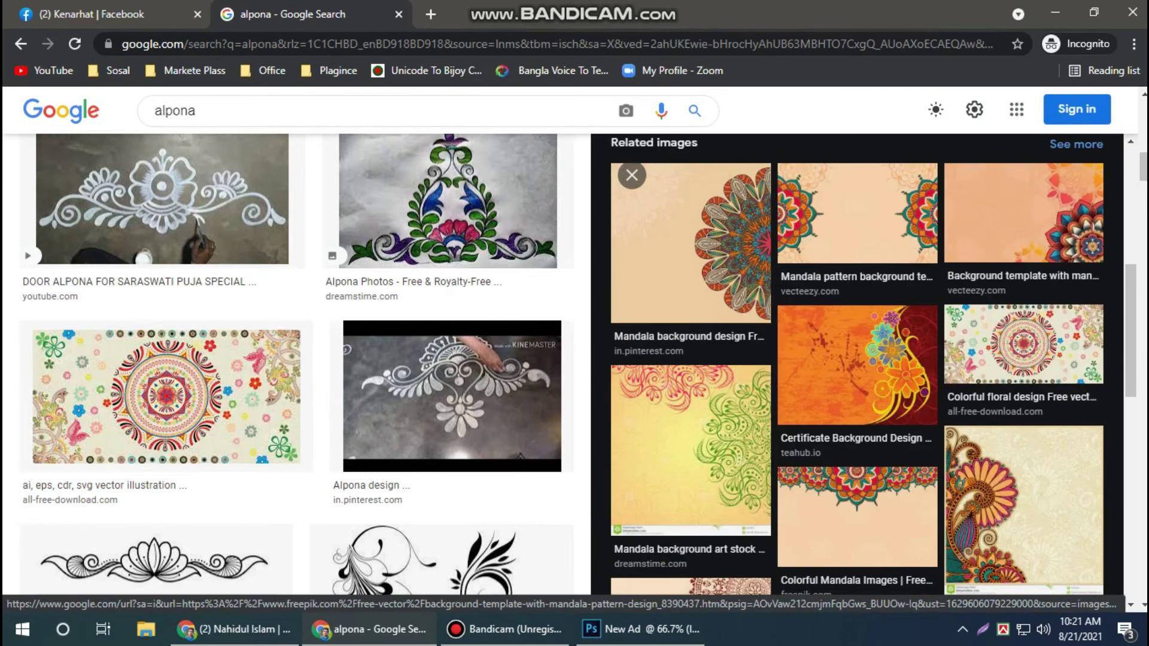
pyautogui.click(691, 242)
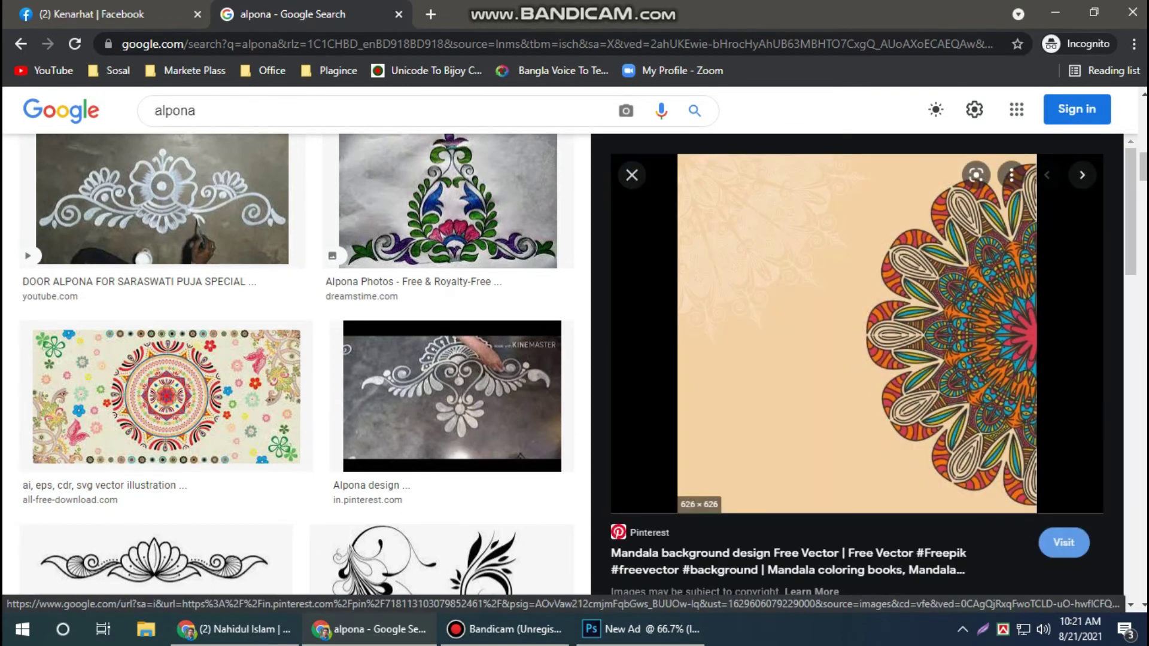
pyautogui.scroll(-5, 691, 242)
pyautogui.scroll(-1, 631, 175)
pyautogui.scroll(-2, 631, 174)
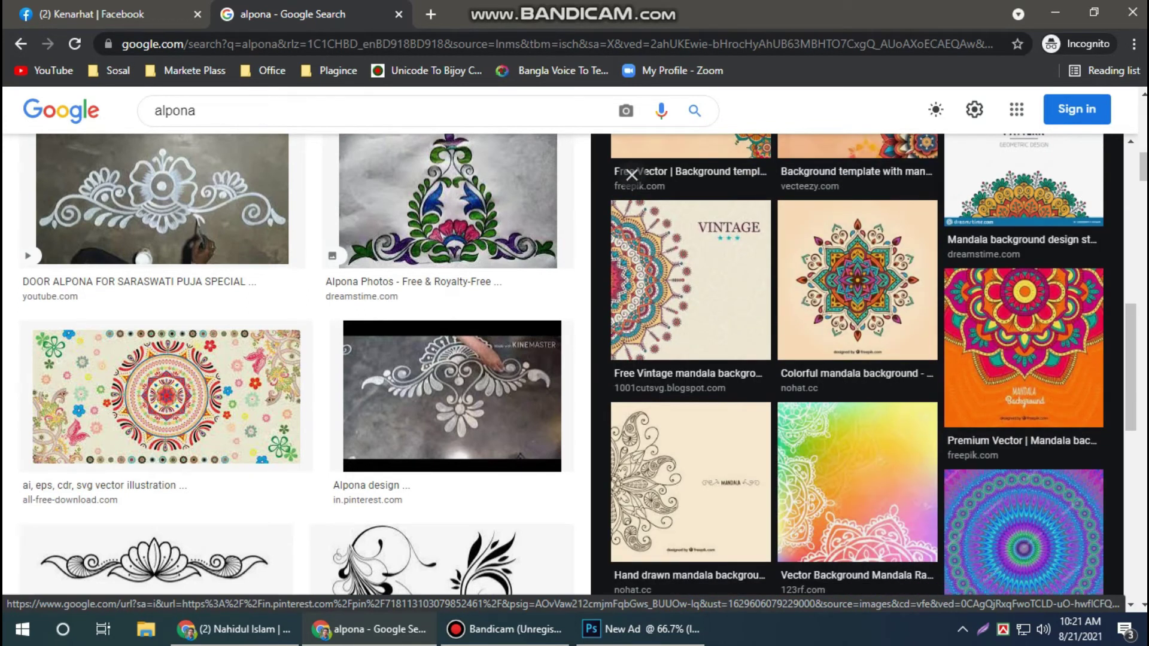
pyautogui.click(691, 279)
pyautogui.scroll(-5, 632, 175)
pyautogui.scroll(-3, 632, 175)
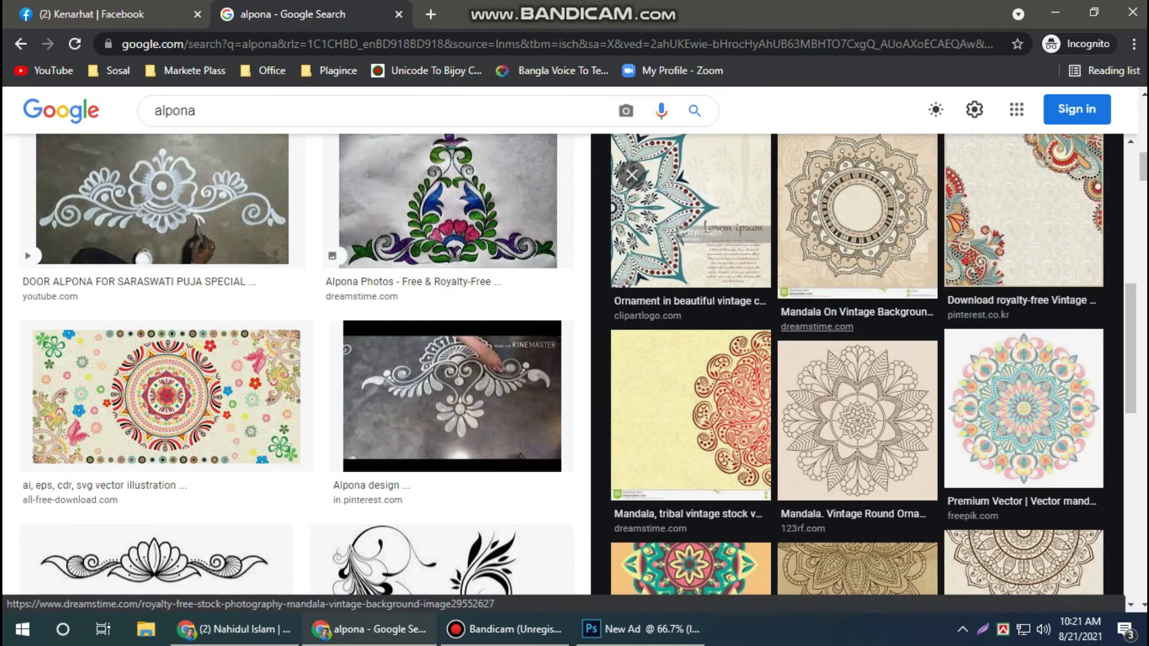
pyautogui.scroll(-3, 631, 175)
pyautogui.scroll(-3, 632, 175)
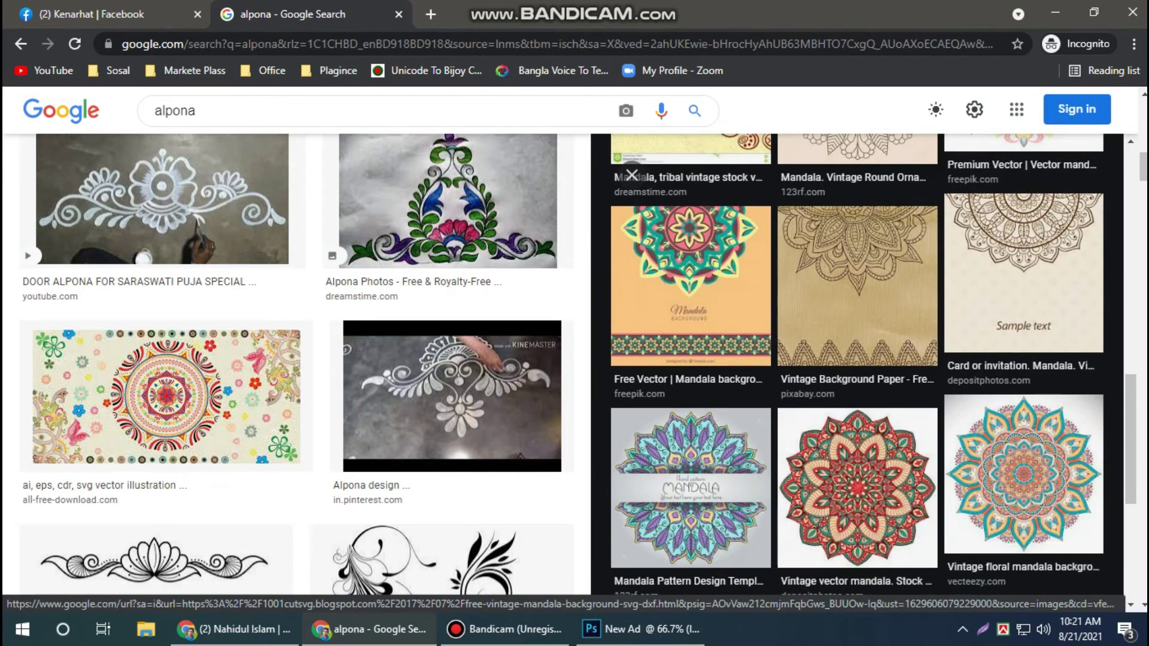
# Save the Depositphotos mandala card image to Downloads and return to Photoshop.
pyautogui.click(1023, 272)
pyautogui.scroll(-3, 857, 334)
pyautogui.scroll(3, 857, 333)
pyautogui.scroll(2, 886, 275)
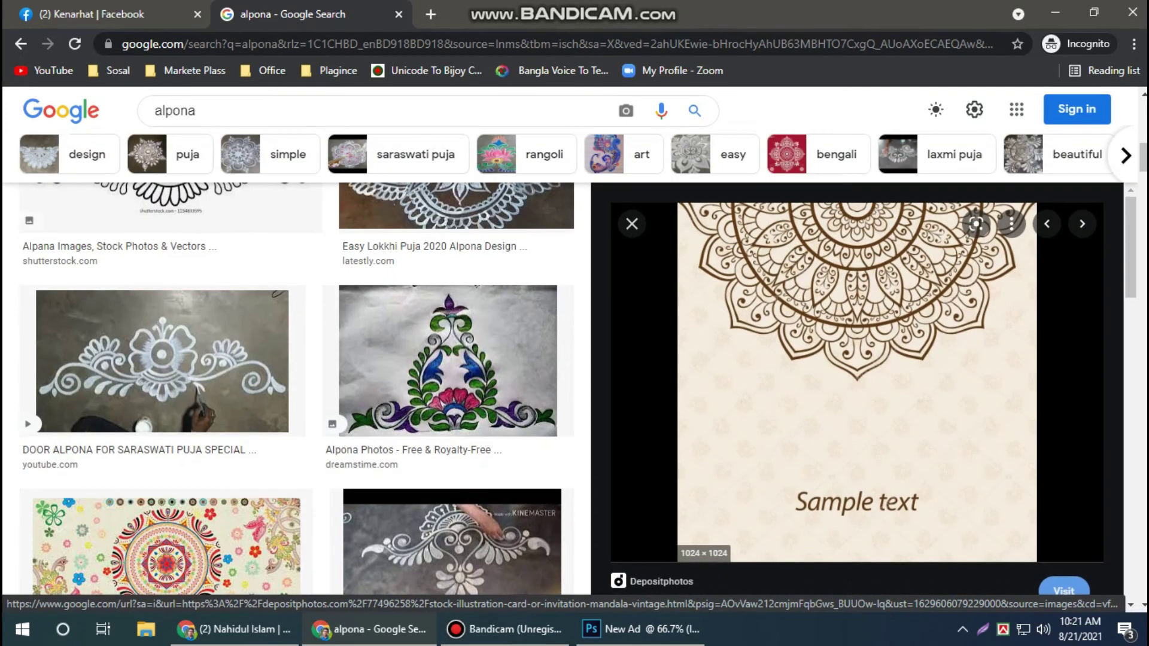
pyautogui.scroll(-5, 886, 276)
pyautogui.rightClick(886, 276)
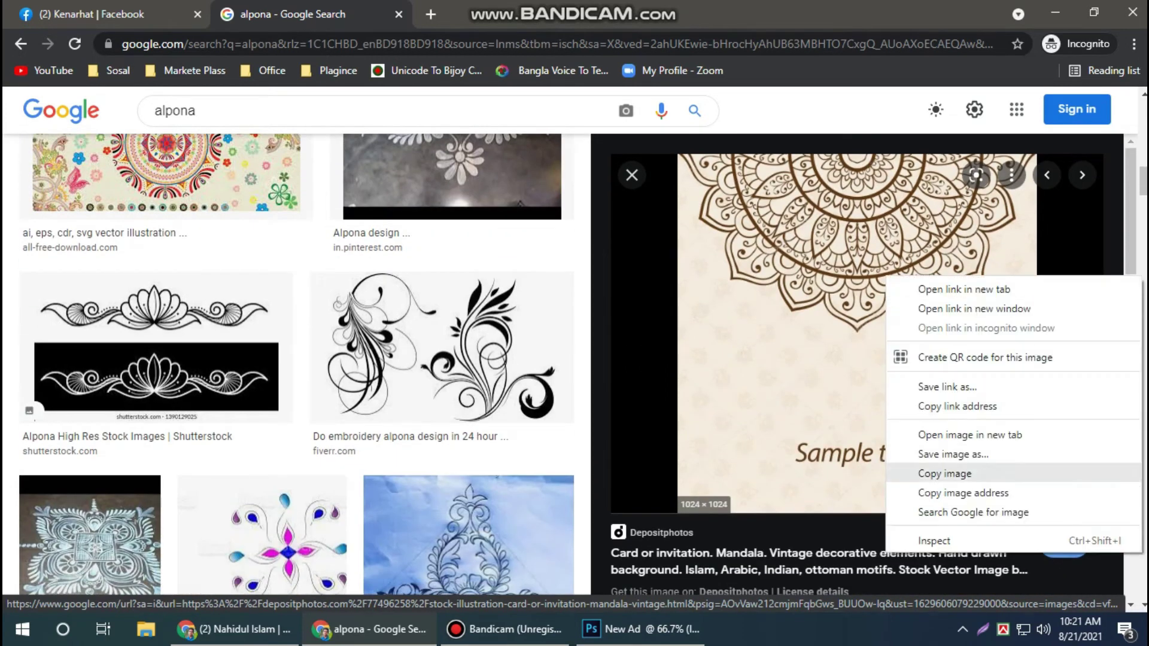
pyautogui.click(953, 455)
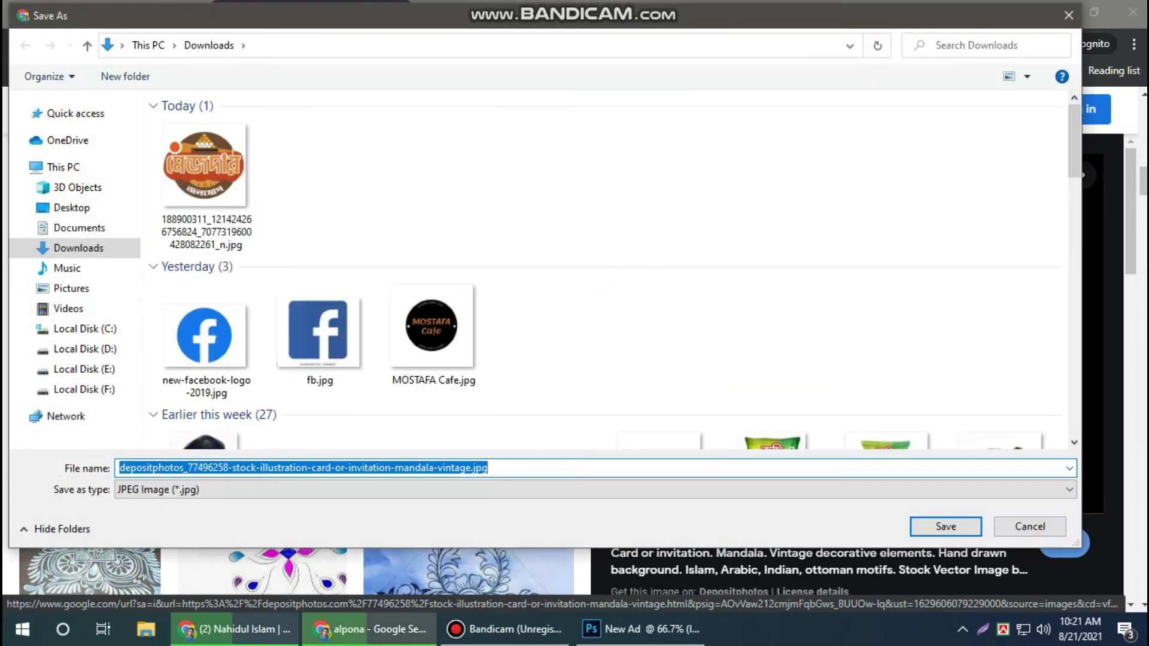
pyautogui.press('Return')
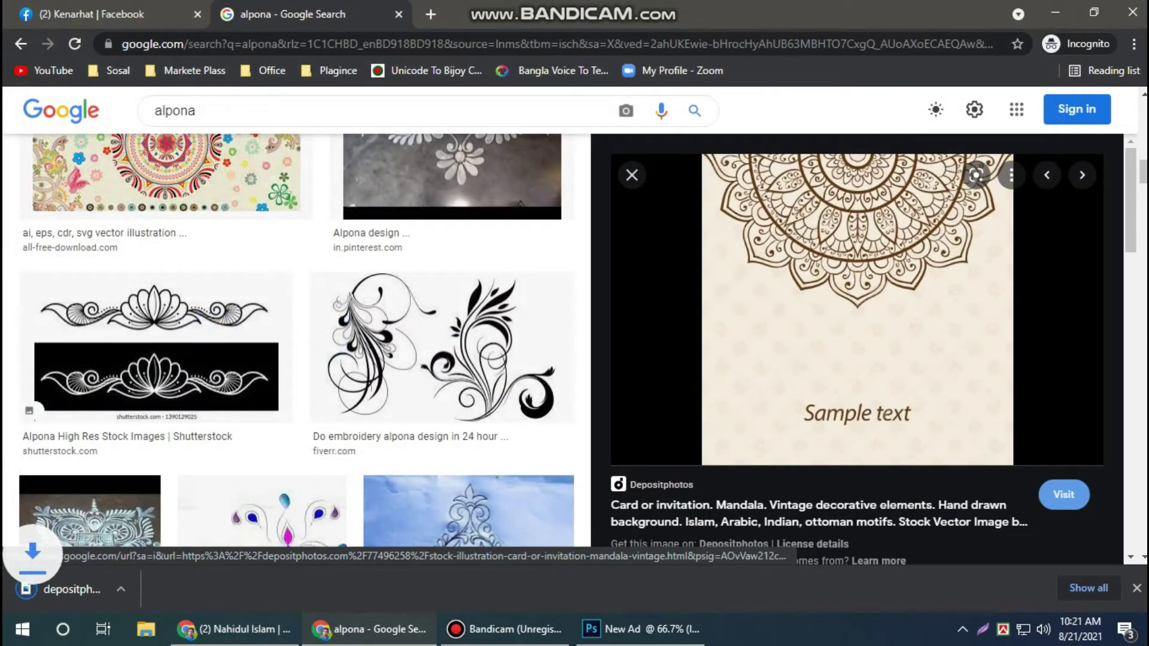
pyautogui.click(640, 629)
# Open the downloaded depositphotos mandala card JPG from Downloads as a new document.
pyautogui.click(50, 11)
pyautogui.click(57, 43)
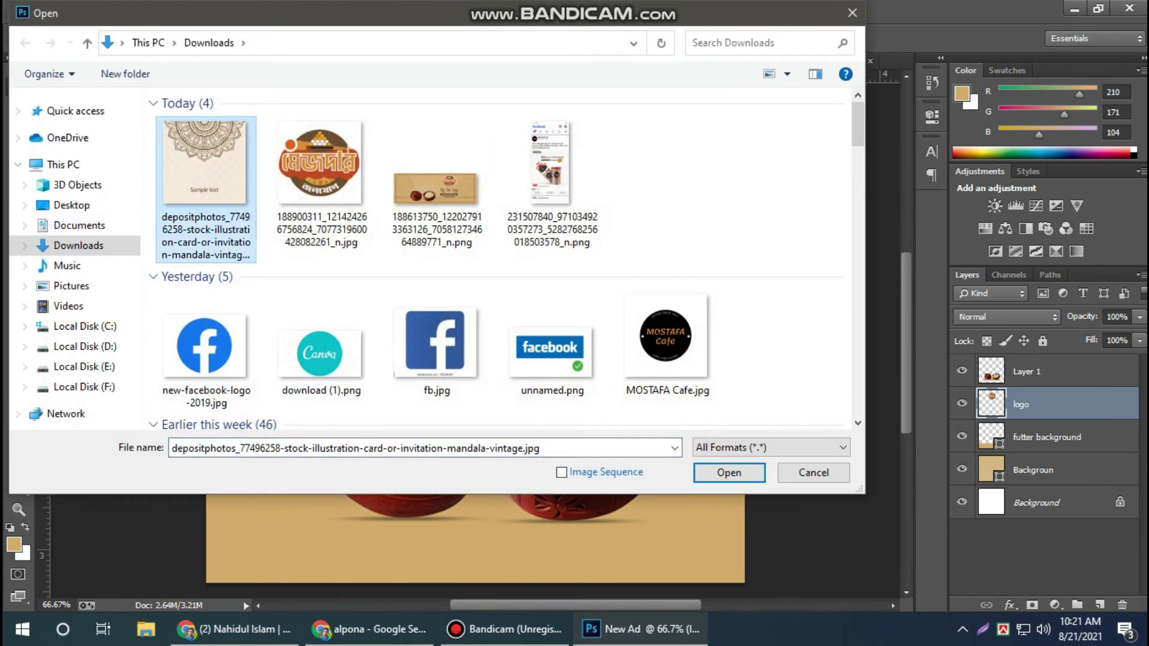
pyautogui.click(729, 472)
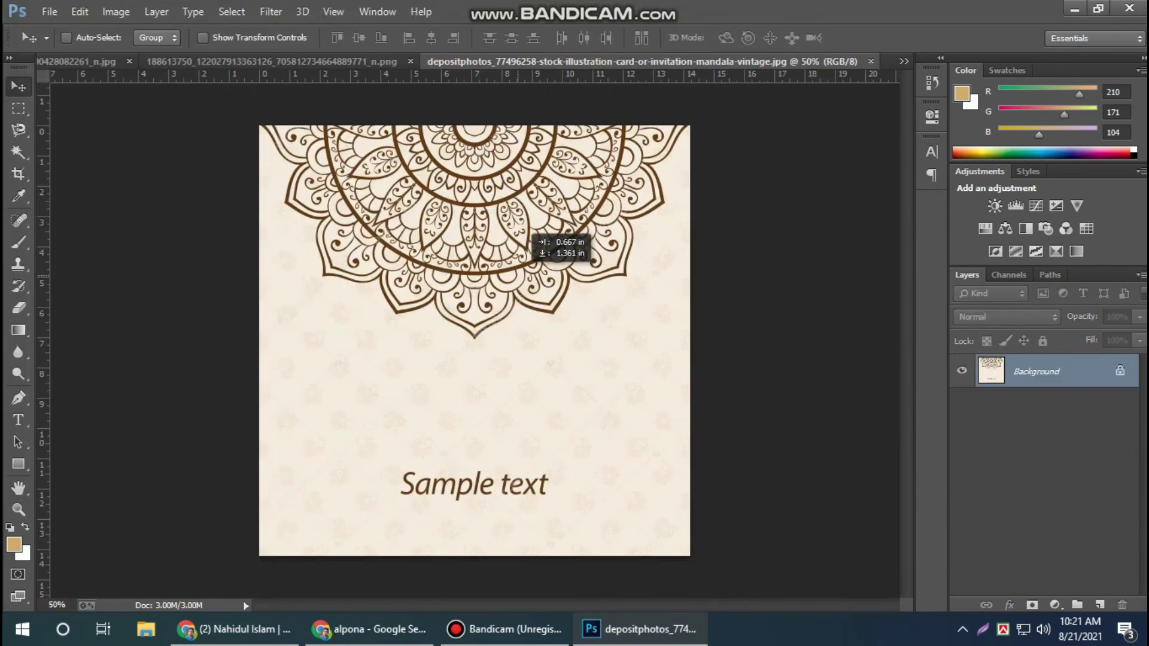
# Close the small floating logo document window and answer its save prompt.
pyautogui.click(78, 61)
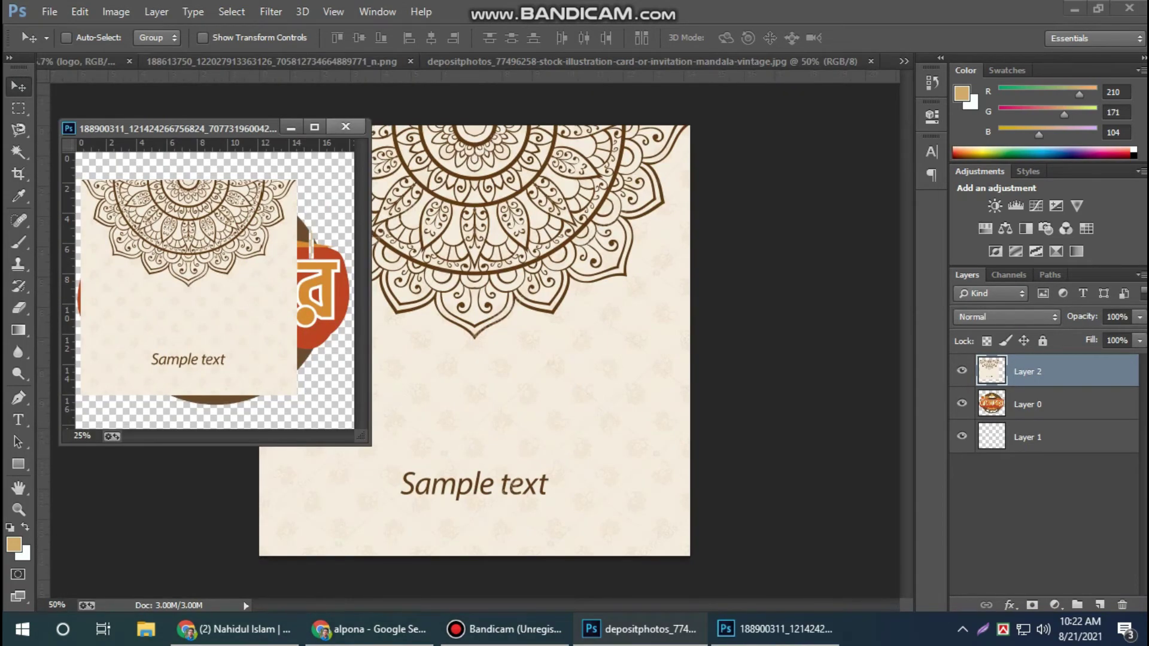
pyautogui.click(345, 126)
pyautogui.click(616, 246)
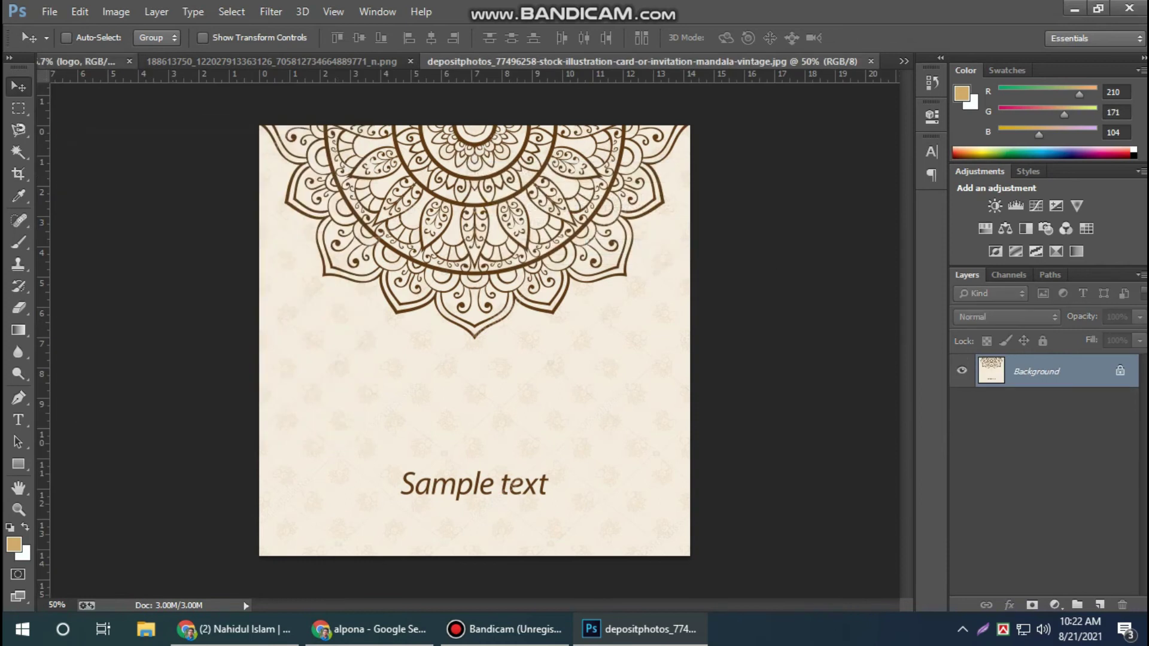
# Close the 188613750 banner PNG and drag the mandala card into New Ad as a new layer.
pyautogui.hotkey('ctrl', 'Tab')
pyautogui.hotkey('ctrl', 'Tab')
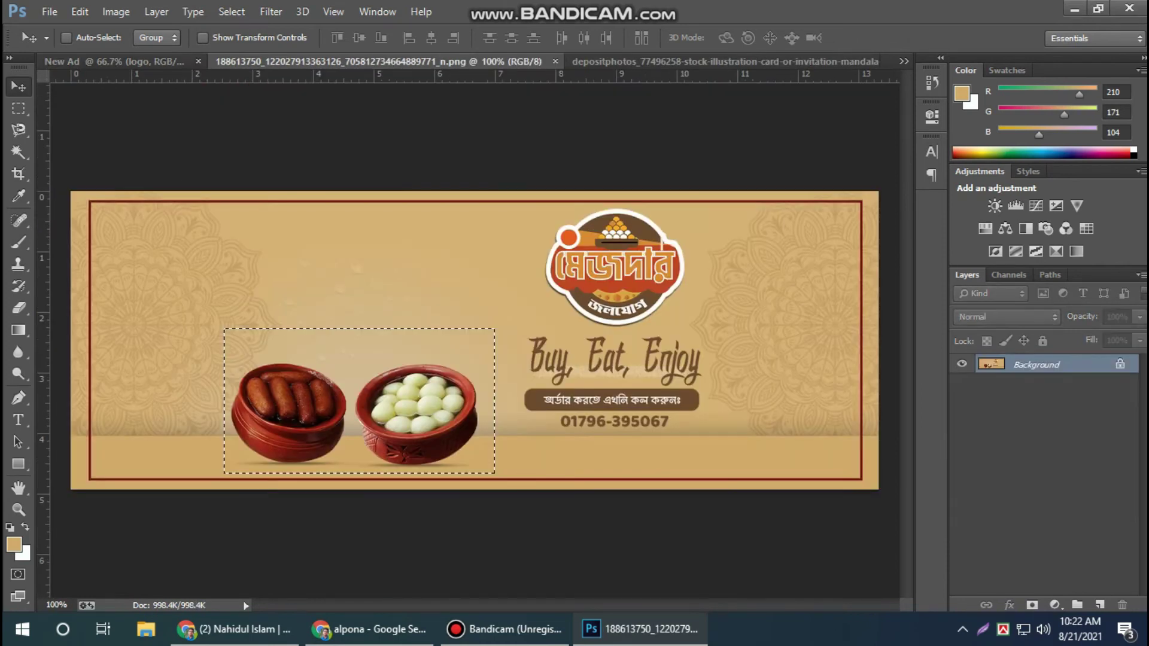
pyautogui.hotkey('ctrl', 'w')
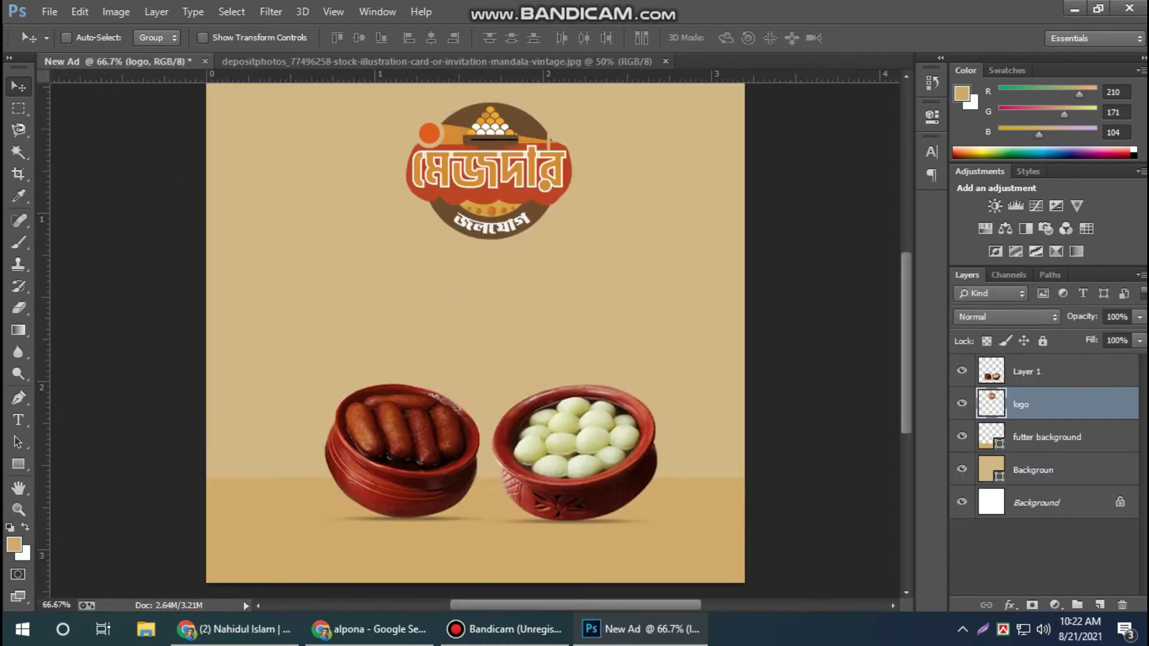
pyautogui.hotkey('ctrl', 'Tab')
pyautogui.moveTo(353, 226); pyautogui.dragTo(282, 170)
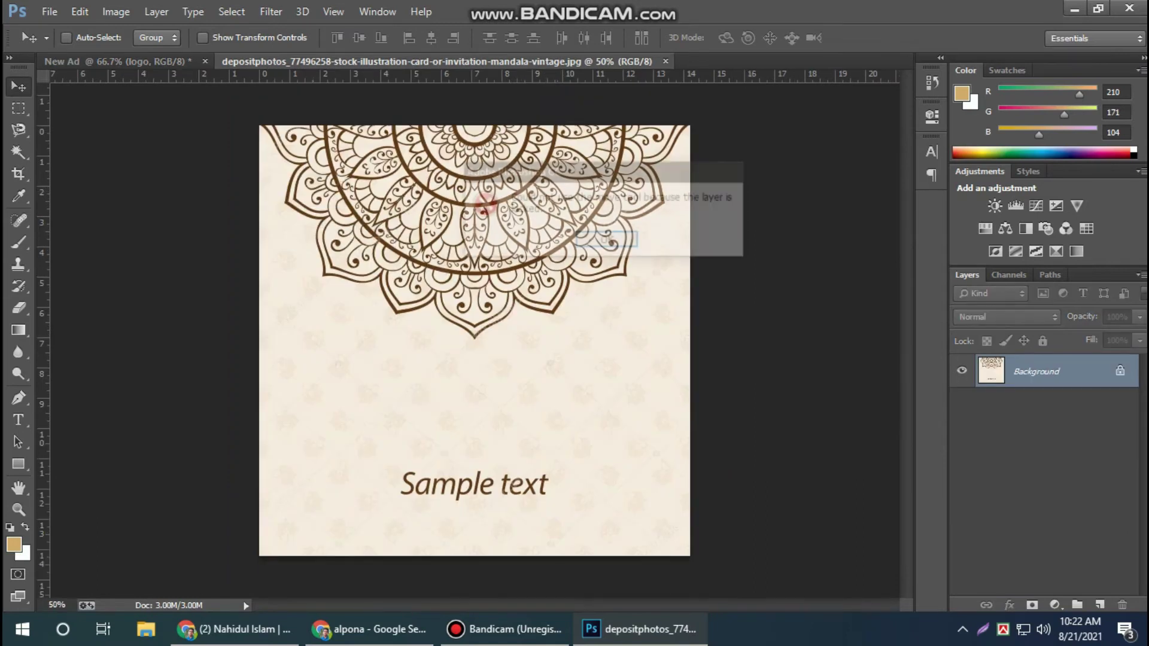
pyautogui.press('Return')
pyautogui.moveTo(532, 147)
pyautogui.mouseDown()
pyautogui.moveTo(105, 60)
pyautogui.moveTo(473, 131)
pyautogui.moveTo(494, 219)
pyautogui.mouseUp()
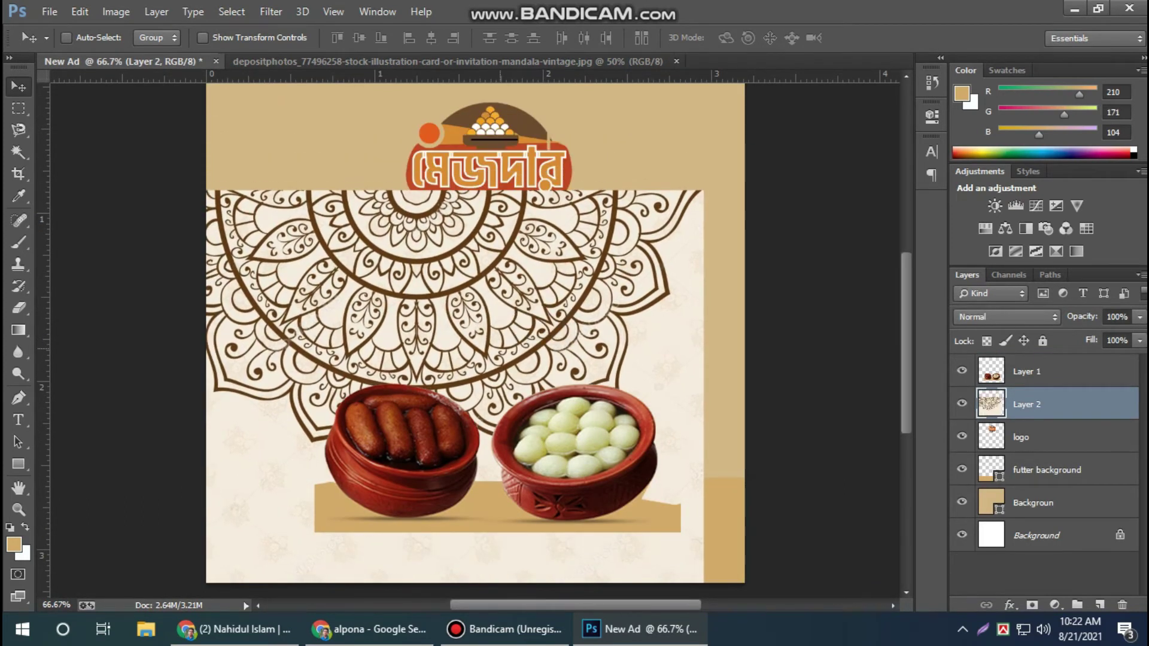
pyautogui.hotkey('ctrl', 't')
# Scale the mandala layer down to about 69% and move it up and left.
pyautogui.moveTo(771, 175)
pyautogui.mouseDown()
pyautogui.moveTo(665, 275)
pyautogui.moveTo(629, 162)
pyautogui.mouseUp()
pyautogui.moveTo(436, 359); pyautogui.dragTo(436, 386)
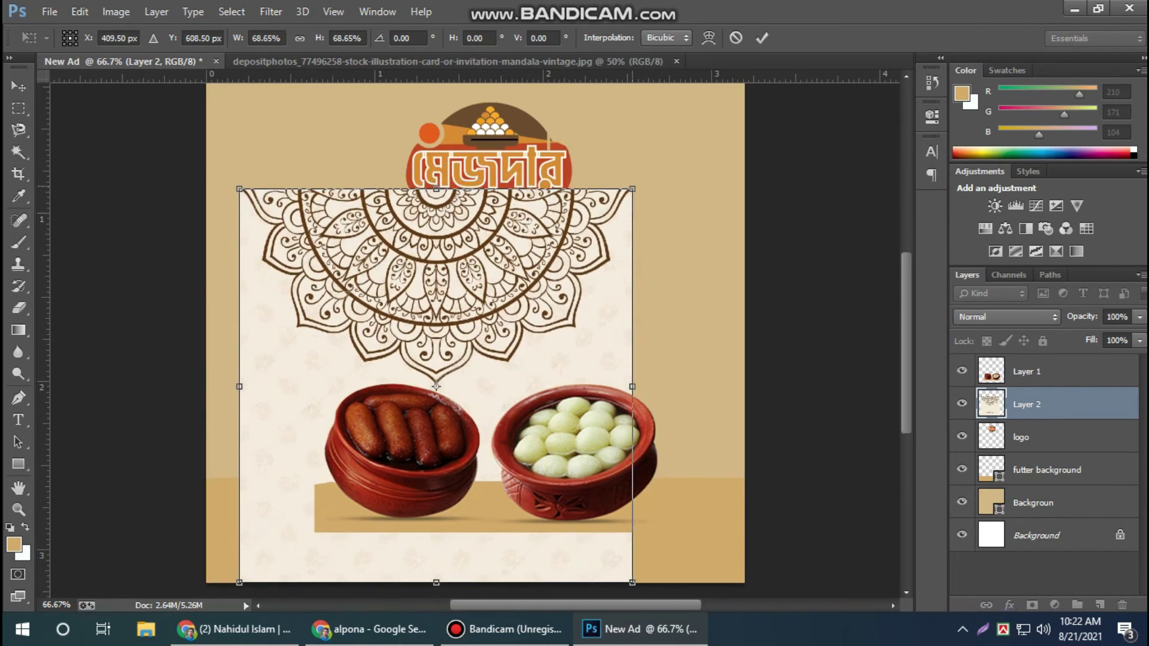
pyautogui.click(761, 38)
pyautogui.moveTo(568, 230); pyautogui.dragTo(589, 189)
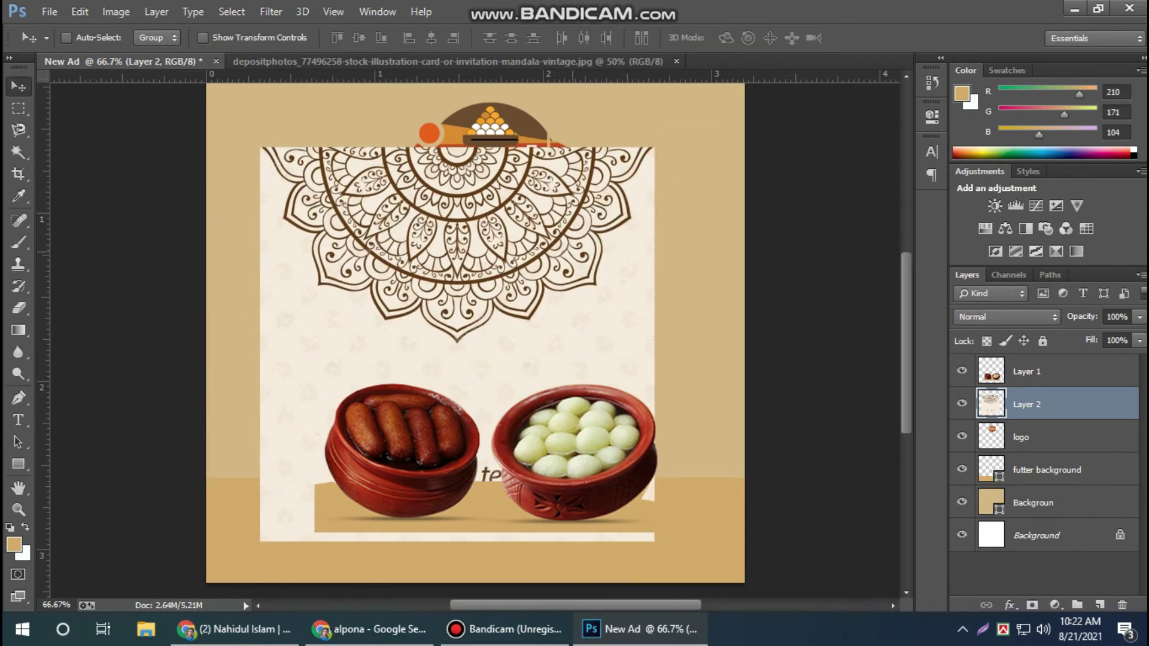
# Rotate the mandala 90° clockwise and move it toward the ad's left side.
pyautogui.hotkey('ctrl', 't')
pyautogui.rightClick(555, 284)
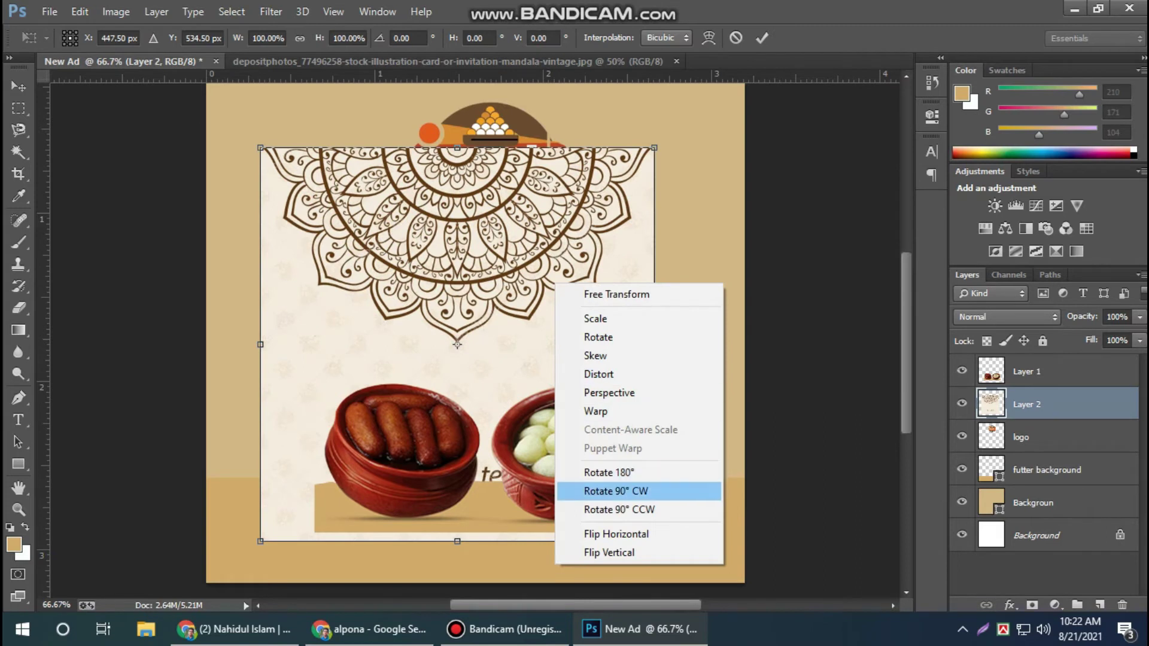
pyautogui.click(617, 490)
pyautogui.moveTo(631, 317); pyautogui.dragTo(533, 272)
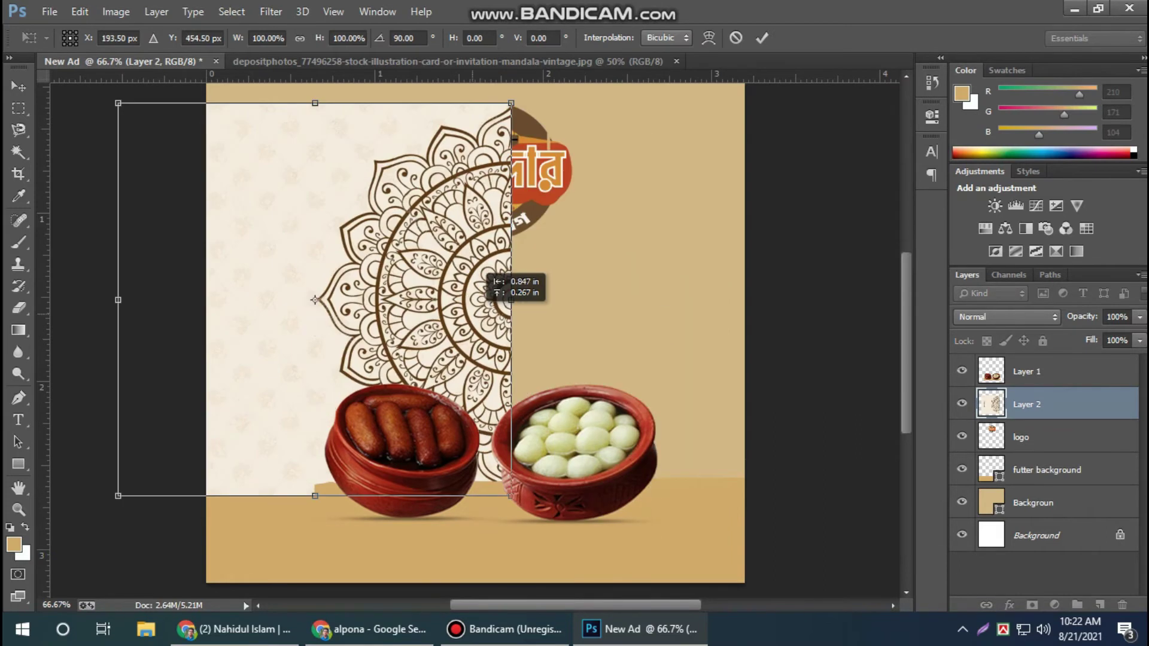
# Flip the mandala card horizontally and settle it along the left edge.
pyautogui.rightClick(523, 313)
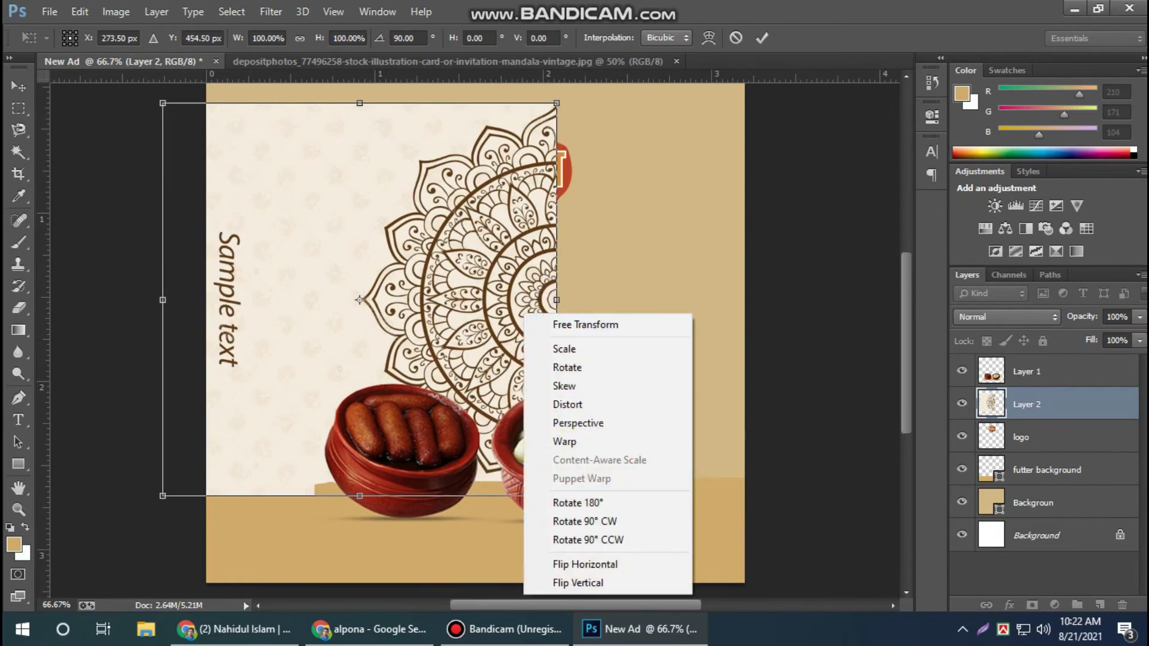
pyautogui.click(574, 565)
pyautogui.moveTo(359, 300); pyautogui.dragTo(403, 291)
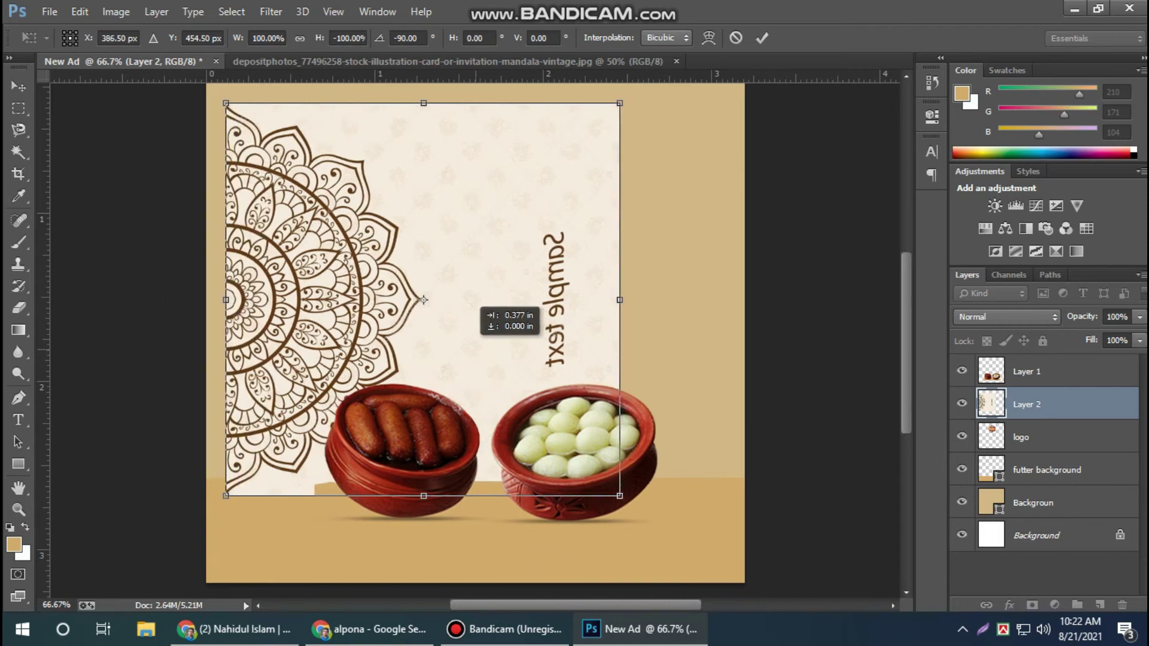
pyautogui.press('Return')
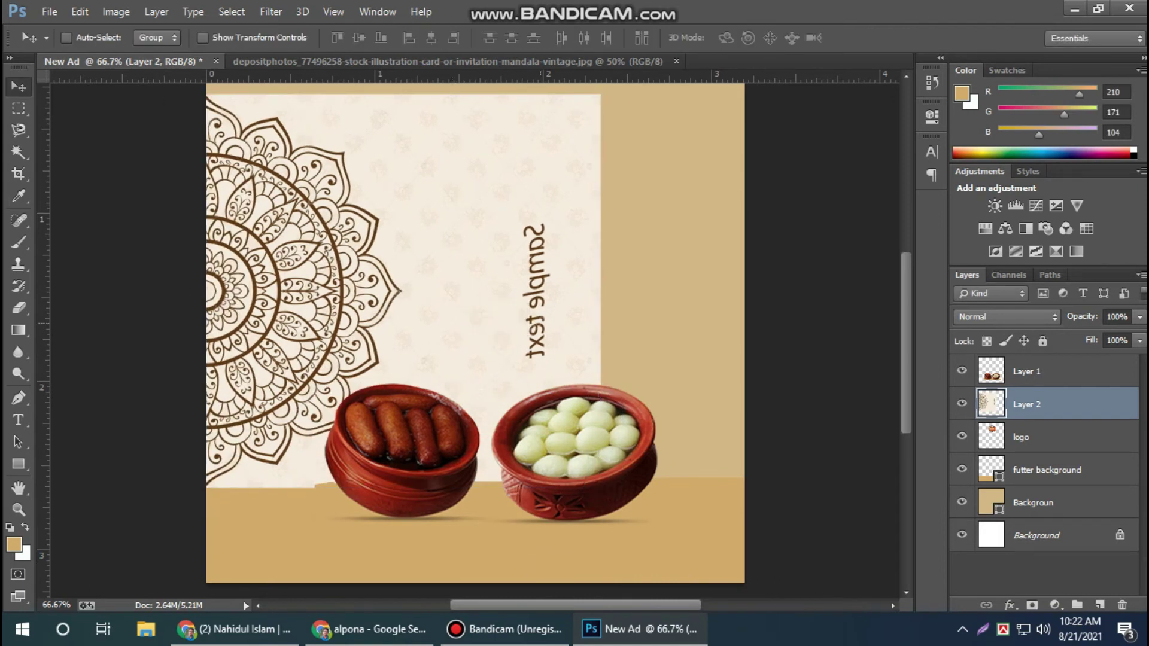
pyautogui.moveTo(526, 296); pyautogui.dragTo(526, 257)
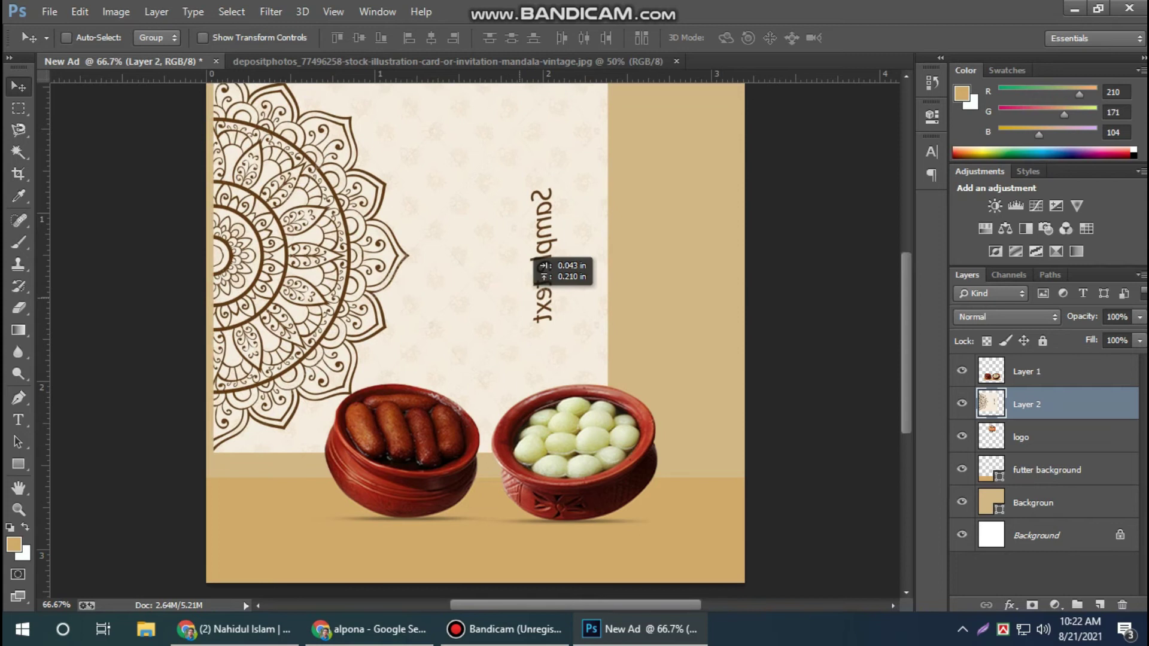
pyautogui.moveTo(526, 259); pyautogui.dragTo(415, 304)
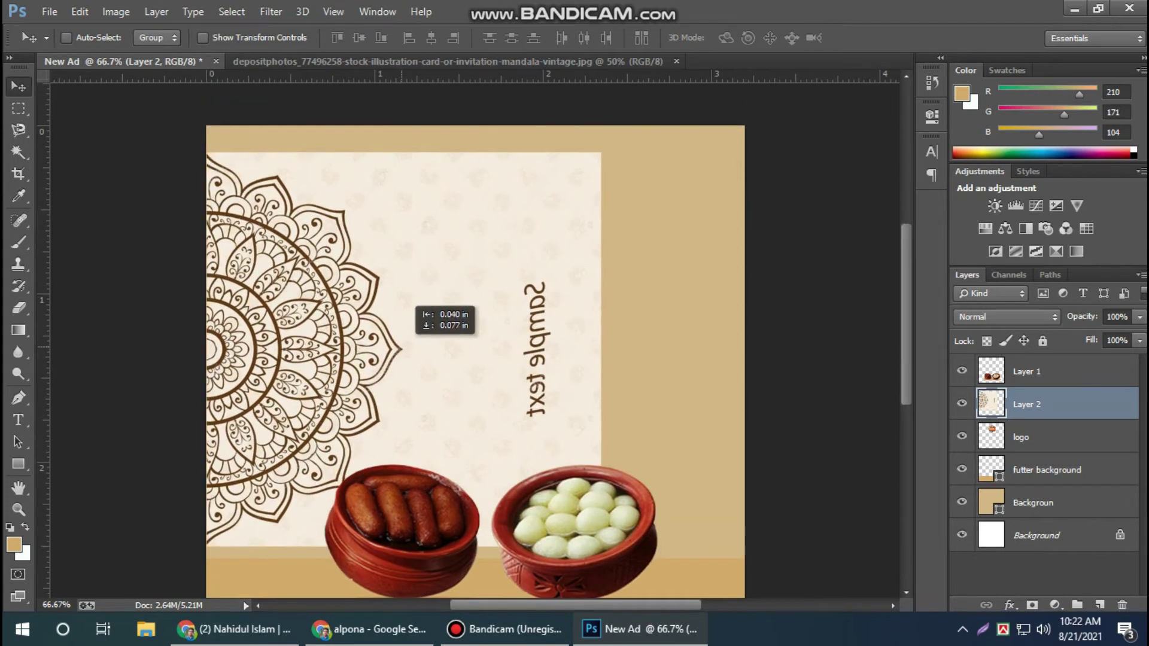
# Delete the plain cream card area around the mandala with the Magic Wand.
pyautogui.click(19, 152)
pyautogui.click(493, 384)
pyautogui.press('Delete')
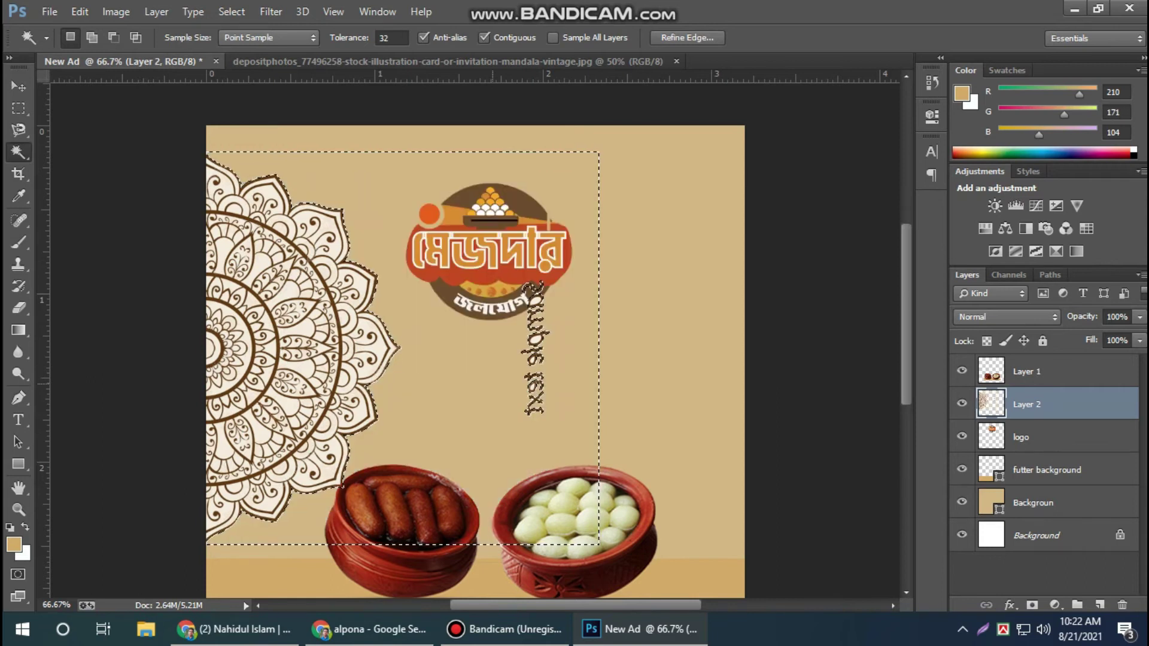
pyautogui.hotkey('ctrl', 'd')
pyautogui.scroll(-1, 533, 324)
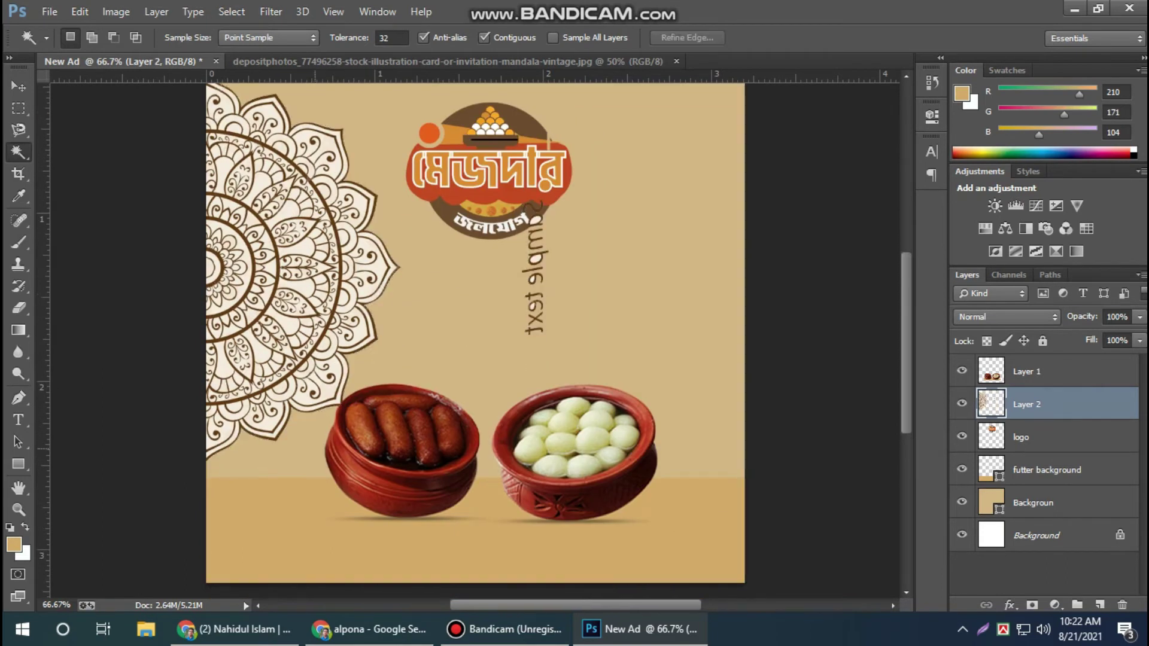
pyautogui.scroll(1, 475, 340)
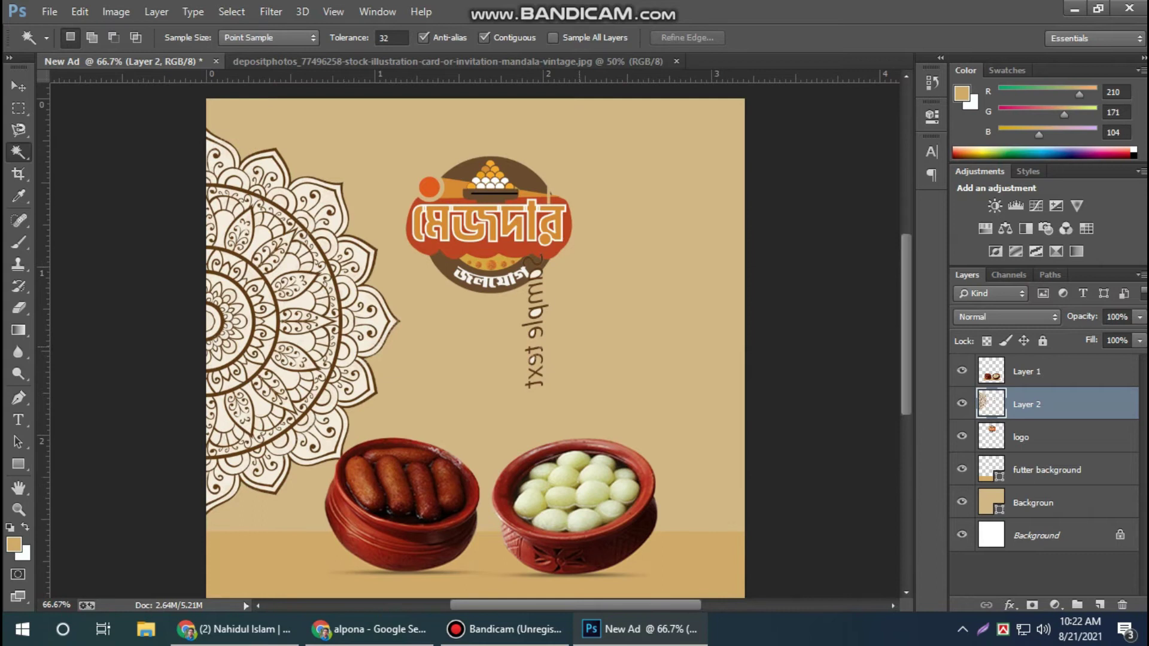
# Lower the mandala layer's opacity to about 21%.
pyautogui.press('v')
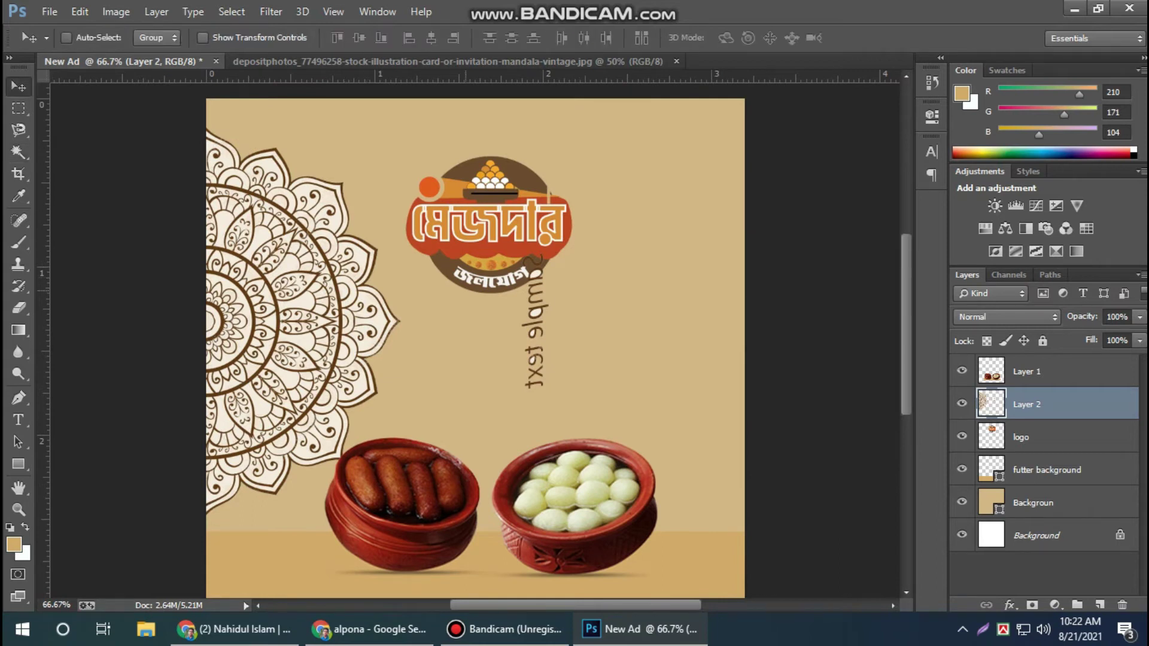
pyautogui.click(1139, 316)
pyautogui.moveTo(1140, 336); pyautogui.dragTo(1072, 336)
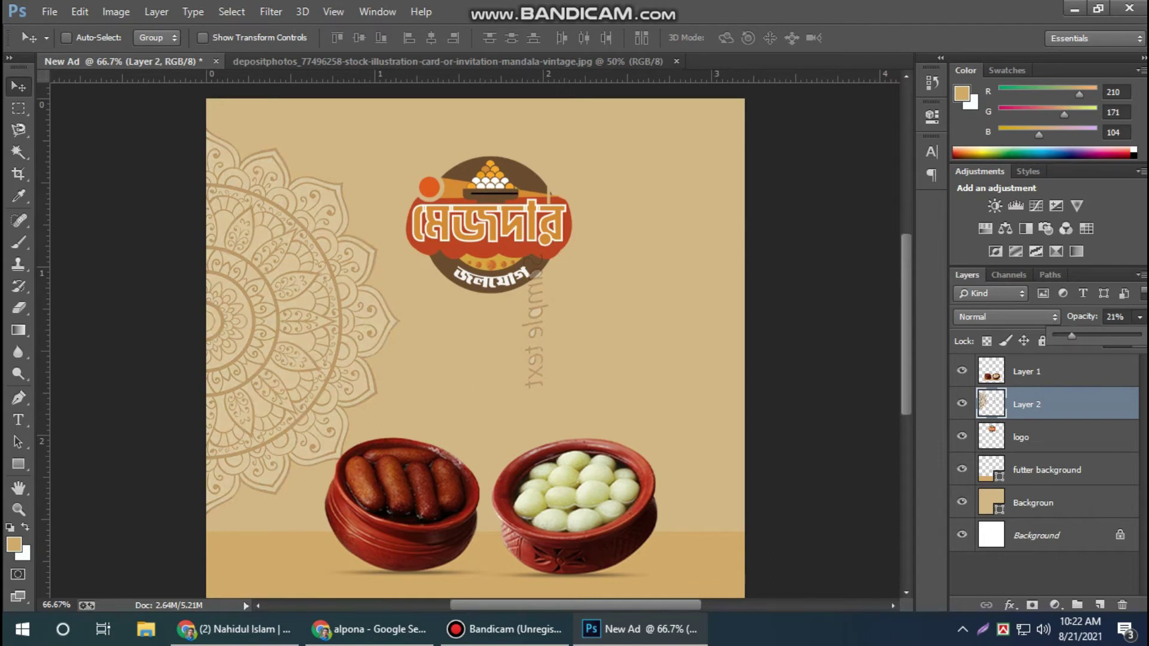
# Erase the leftover sample text on the mandala layer with a 100% eraser.
pyautogui.click(1042, 502)
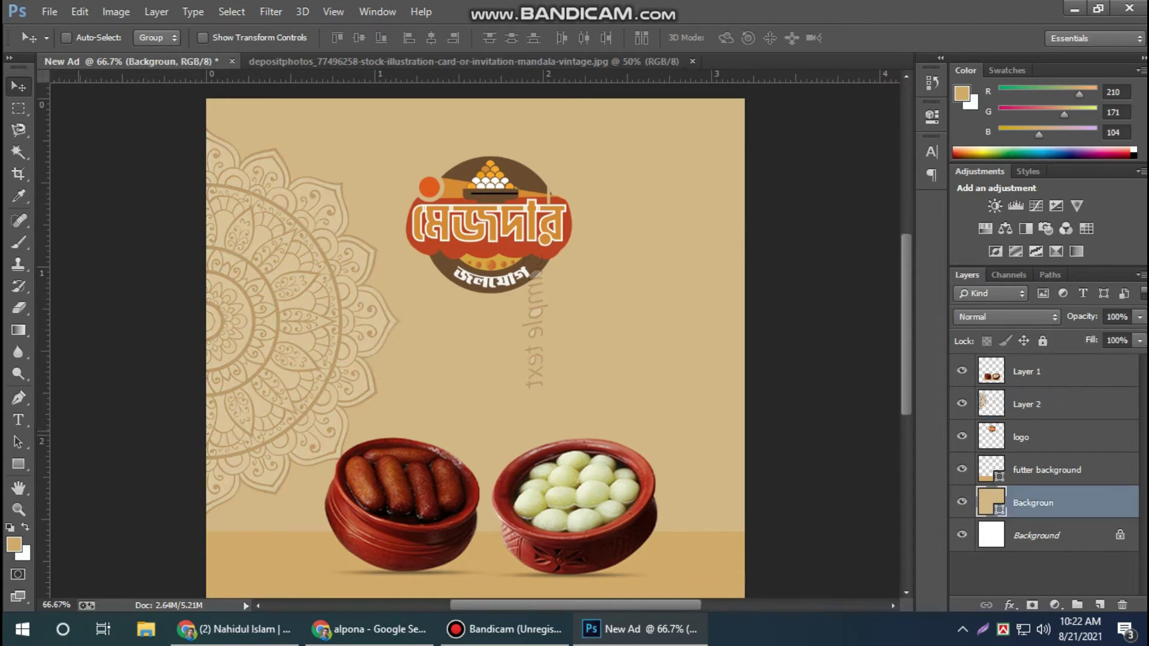
pyautogui.press('e')
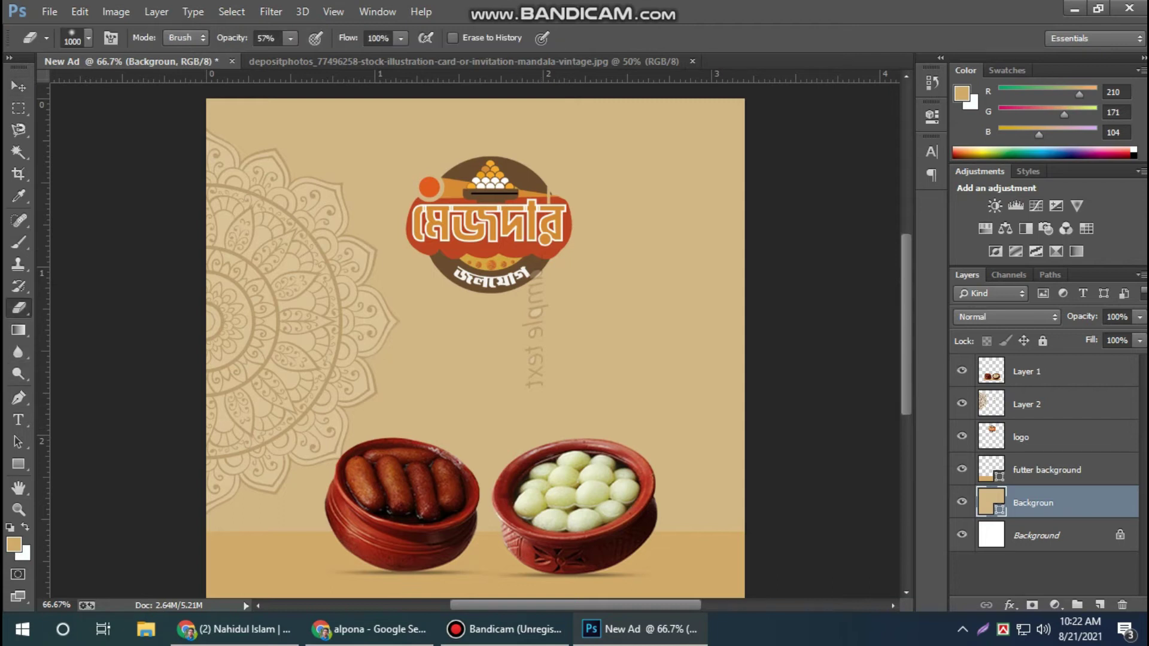
pyautogui.click(1041, 404)
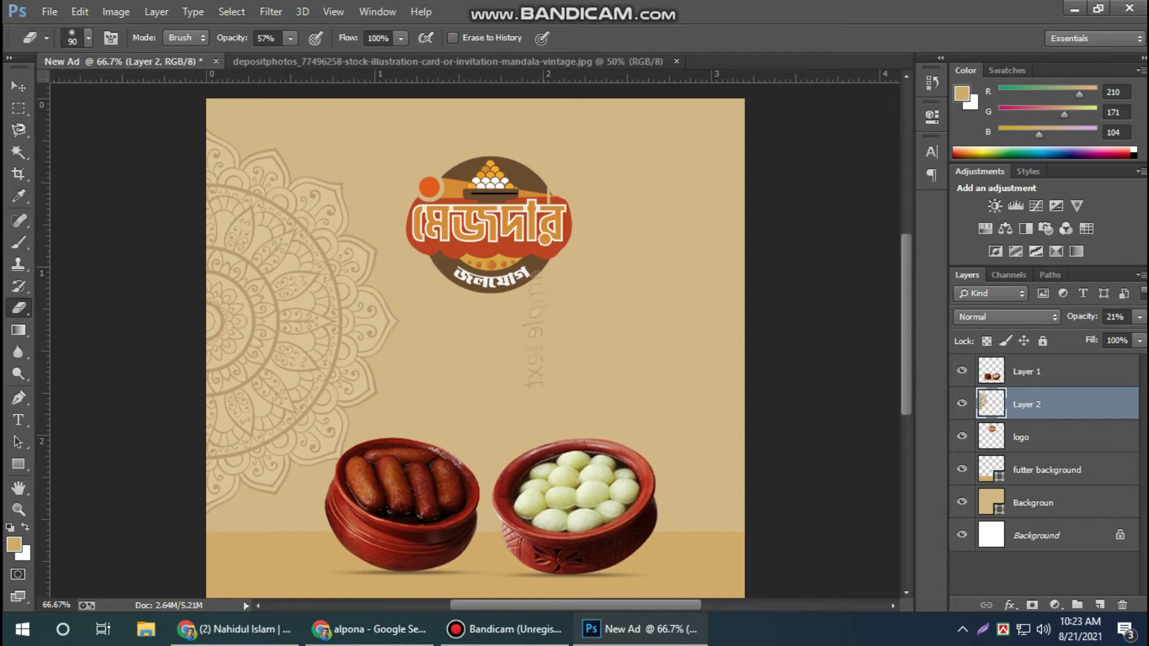
pyautogui.press('0')
pyautogui.scroll(-2, 476, 347)
pyautogui.scroll(3, 476, 347)
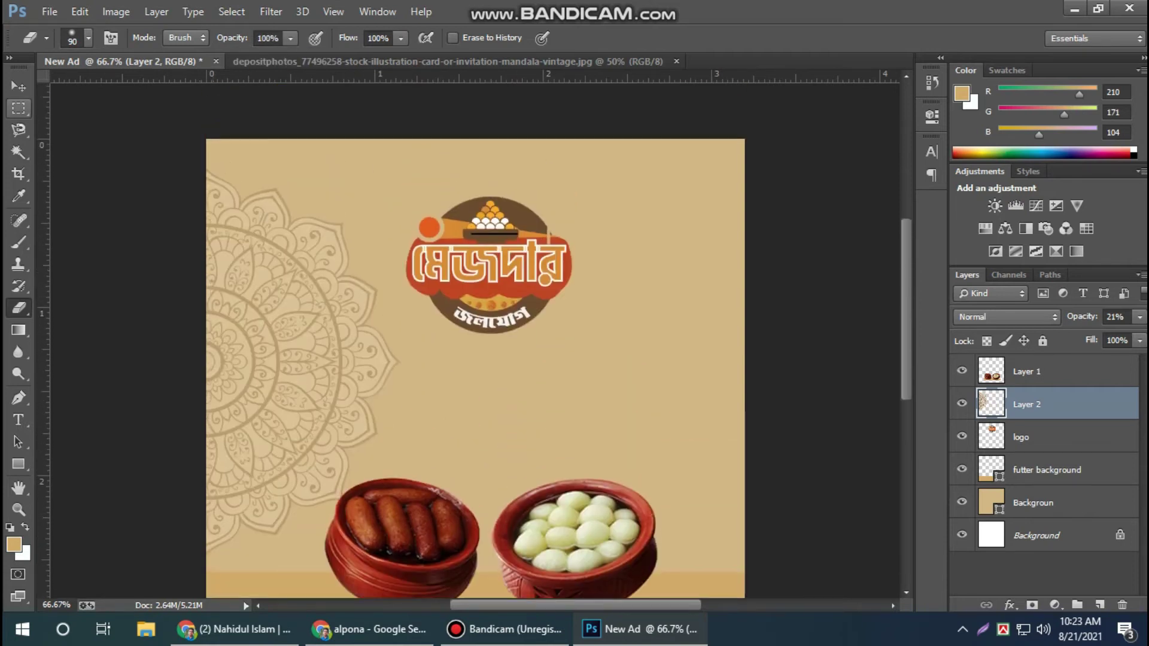
# Nudge the mandala layer slightly and lower its opacity further.
pyautogui.press('v')
pyautogui.moveTo(337, 298); pyautogui.dragTo(338, 293)
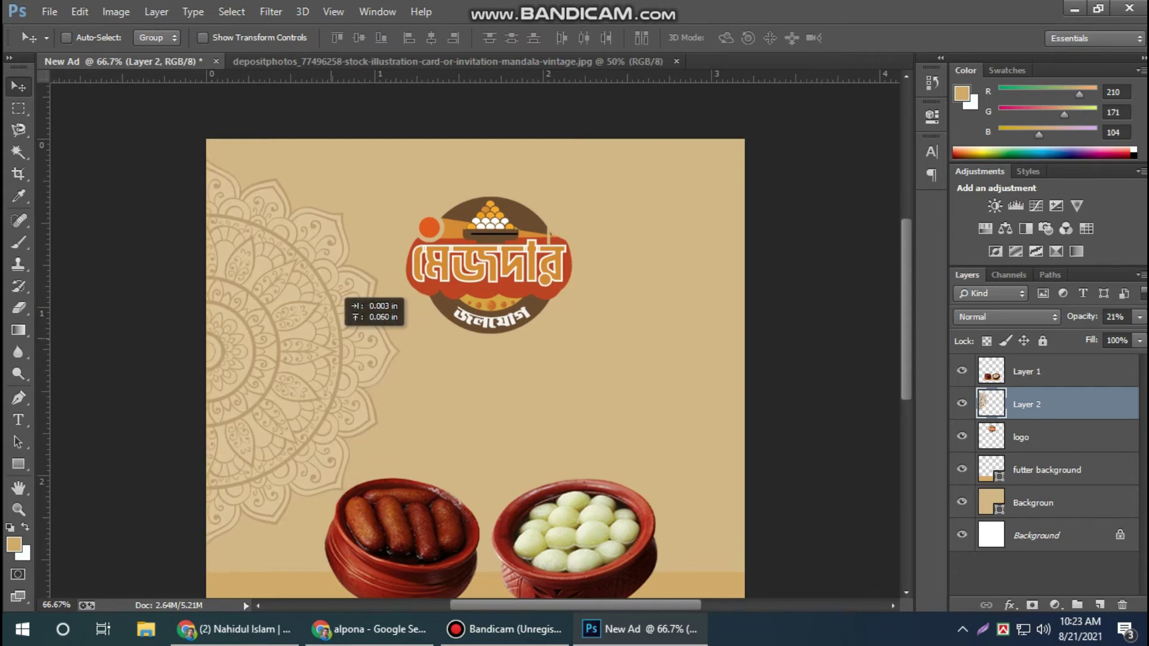
pyautogui.click(1140, 317)
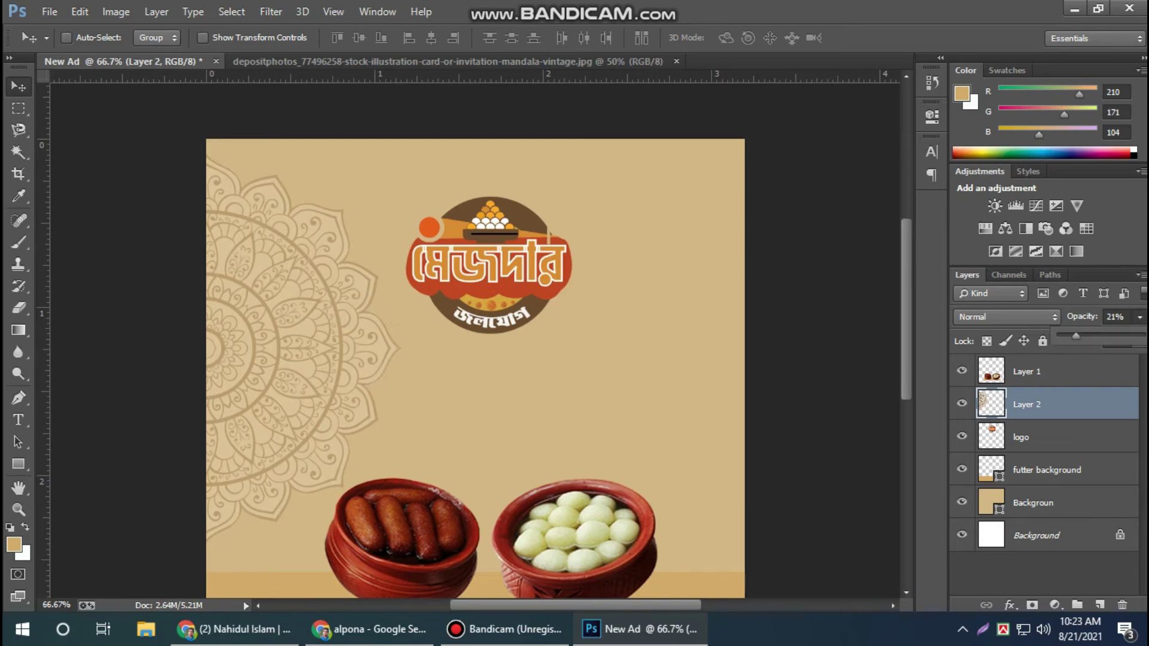
pyautogui.moveTo(1066, 336); pyautogui.dragTo(1064, 335)
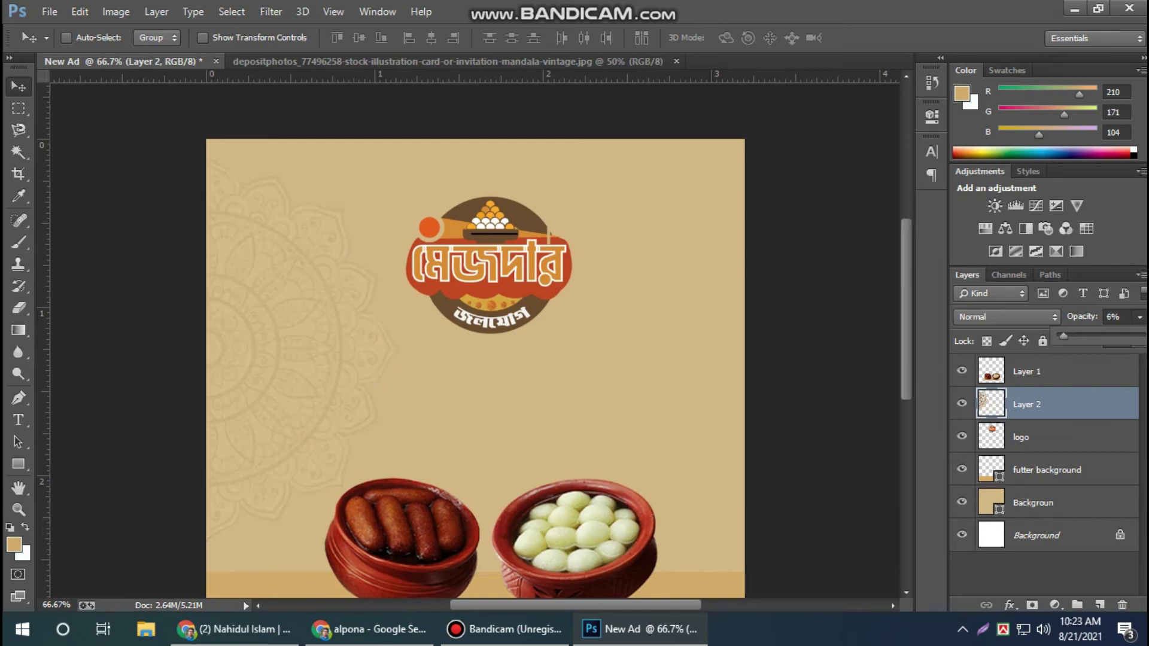
# Settle the mandala layer at 13% opacity and 53% fill.
pyautogui.scroll(-1, 475, 356)
pyautogui.scroll(-1, 475, 356)
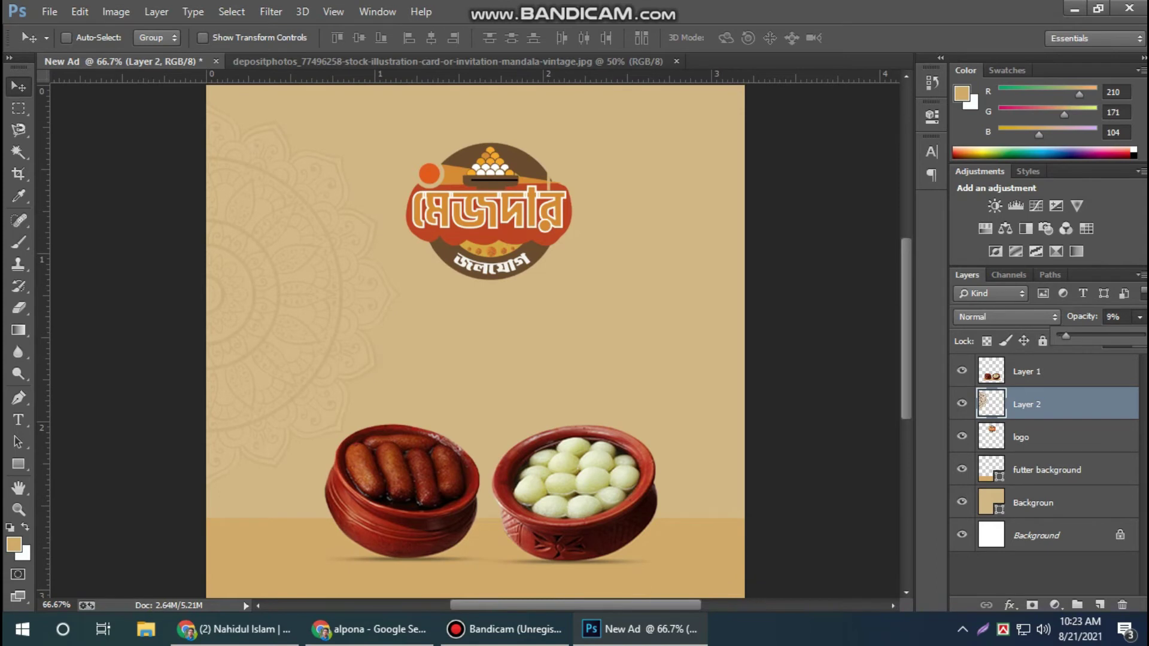
pyautogui.moveTo(1066, 335); pyautogui.dragTo(1080, 336)
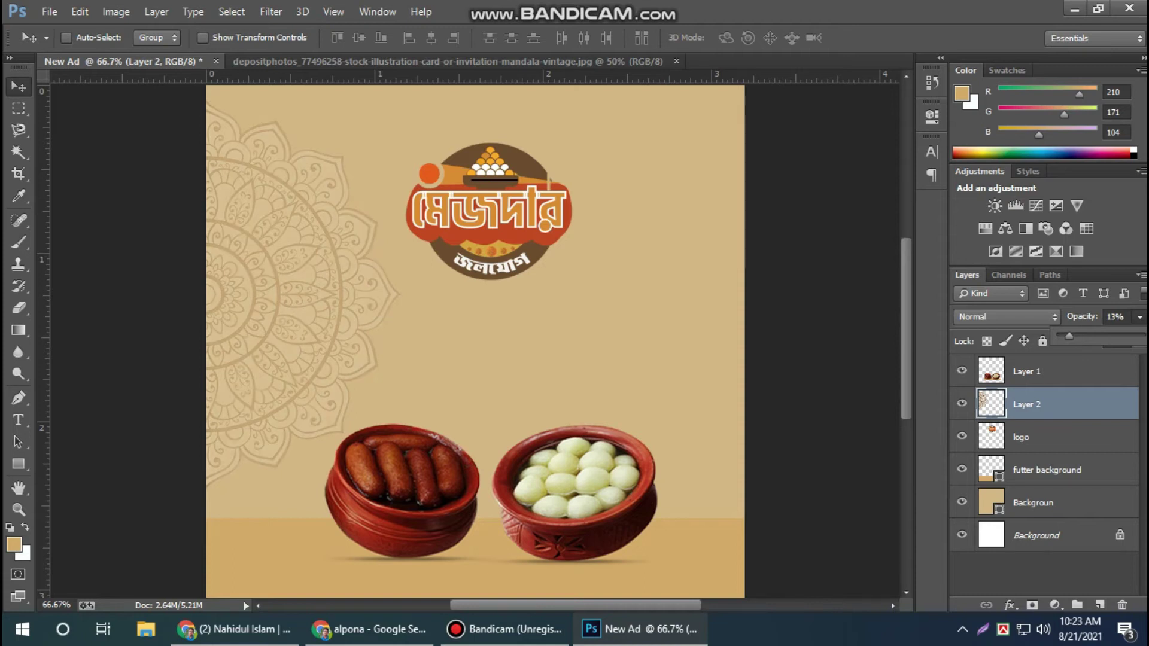
pyautogui.scroll(1, 475, 341)
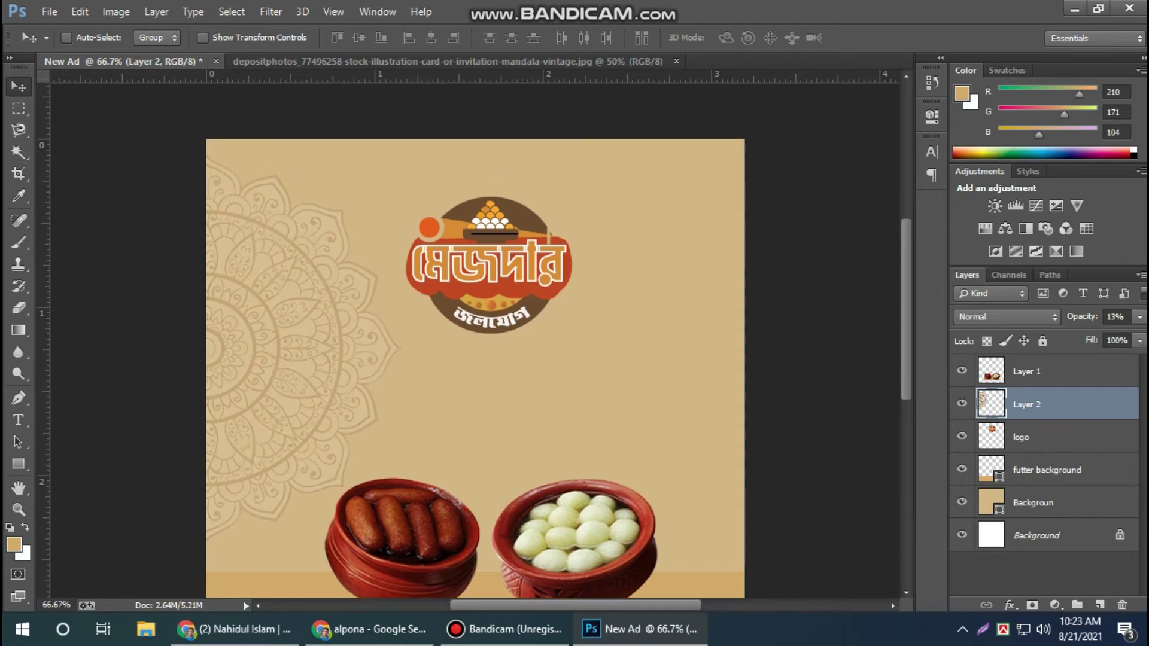
pyautogui.moveTo(1140, 340); pyautogui.dragTo(1118, 359)
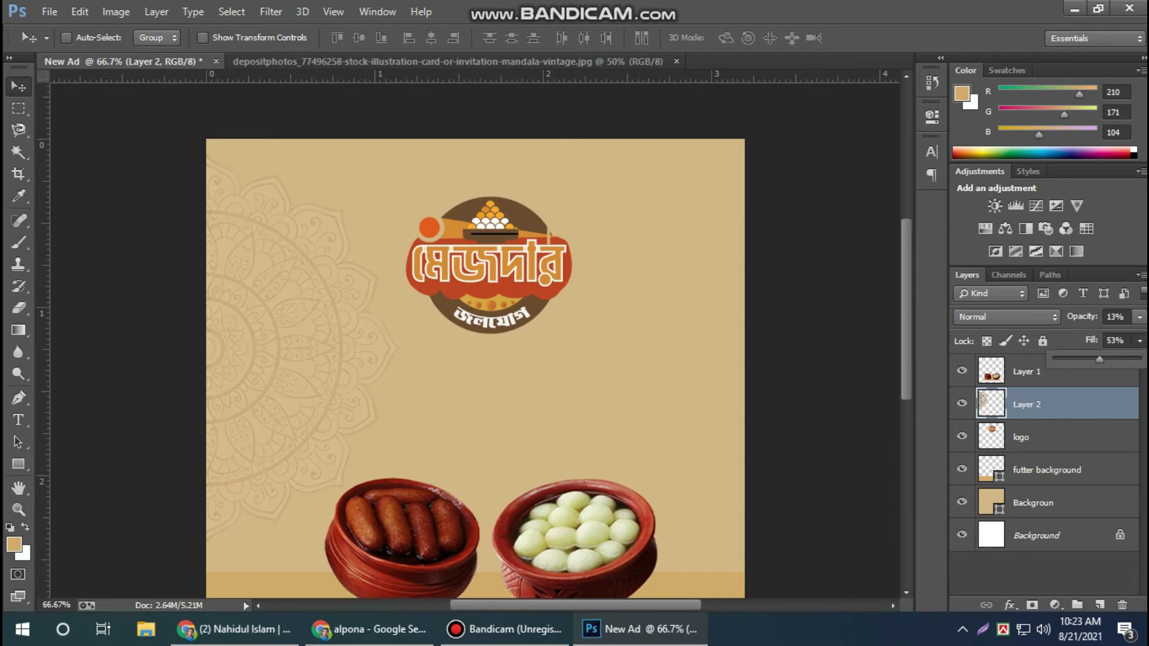
pyautogui.scroll(-1, 475, 341)
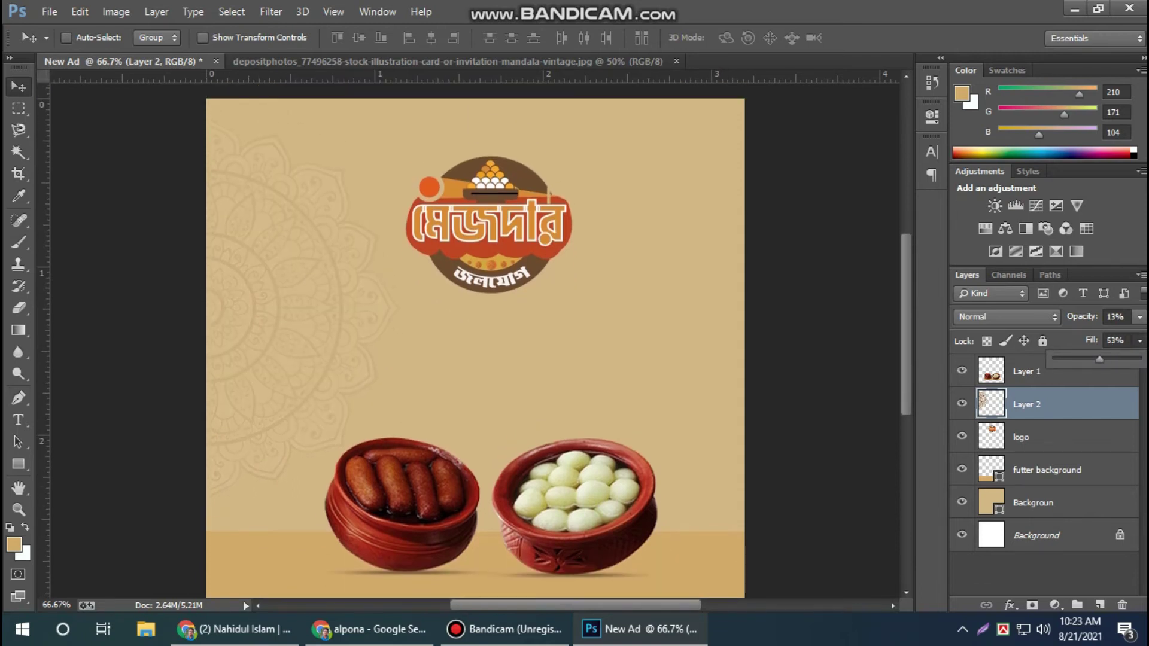
pyautogui.hotkey('ctrl', 's')
# Save the PSD into Local Disk (E:) > কেনারহাট এড > 1-RGULAR AD TEMPLATE.
pyautogui.click(71, 171)
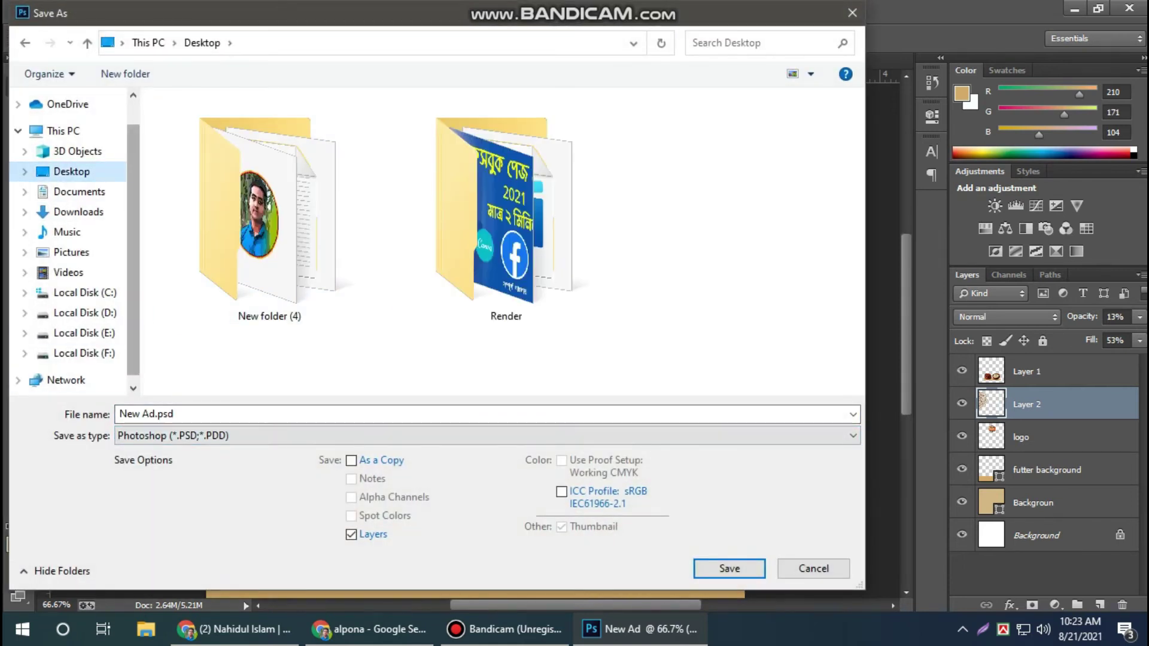
pyautogui.click(84, 333)
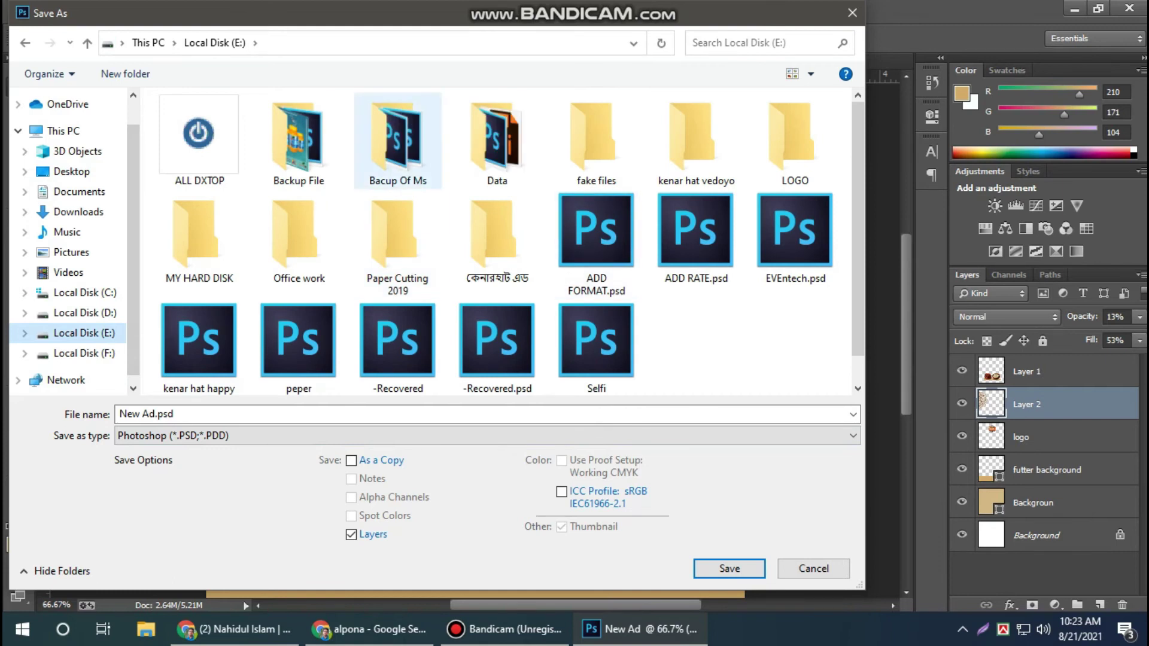
pyautogui.doubleClick(497, 240)
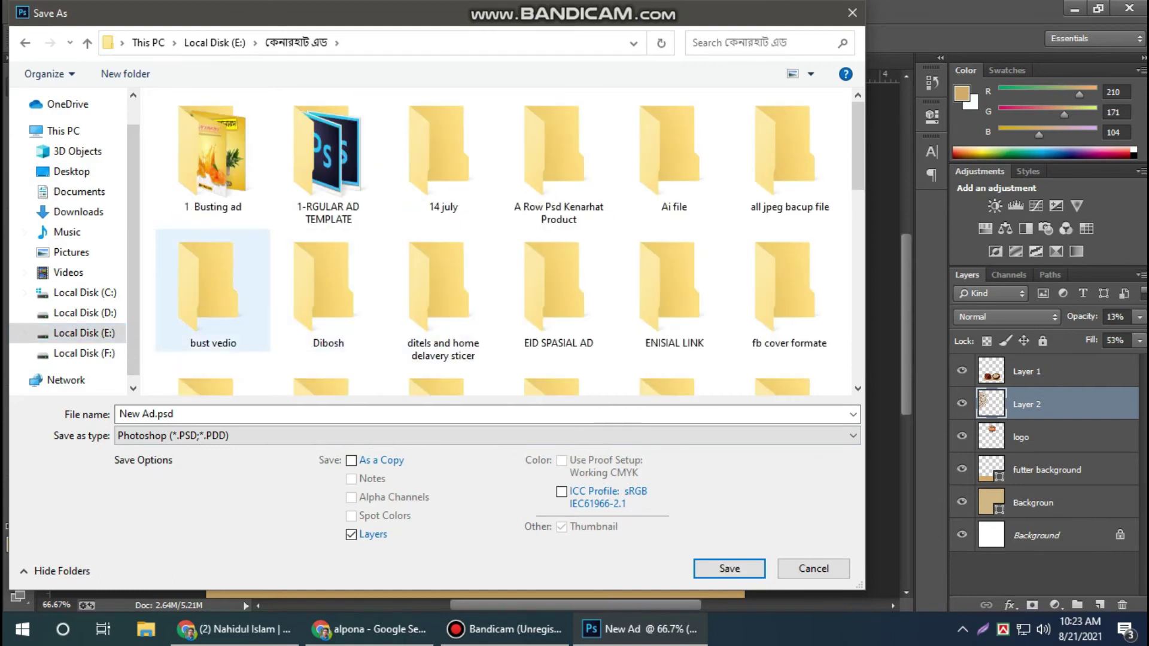
pyautogui.click(327, 162)
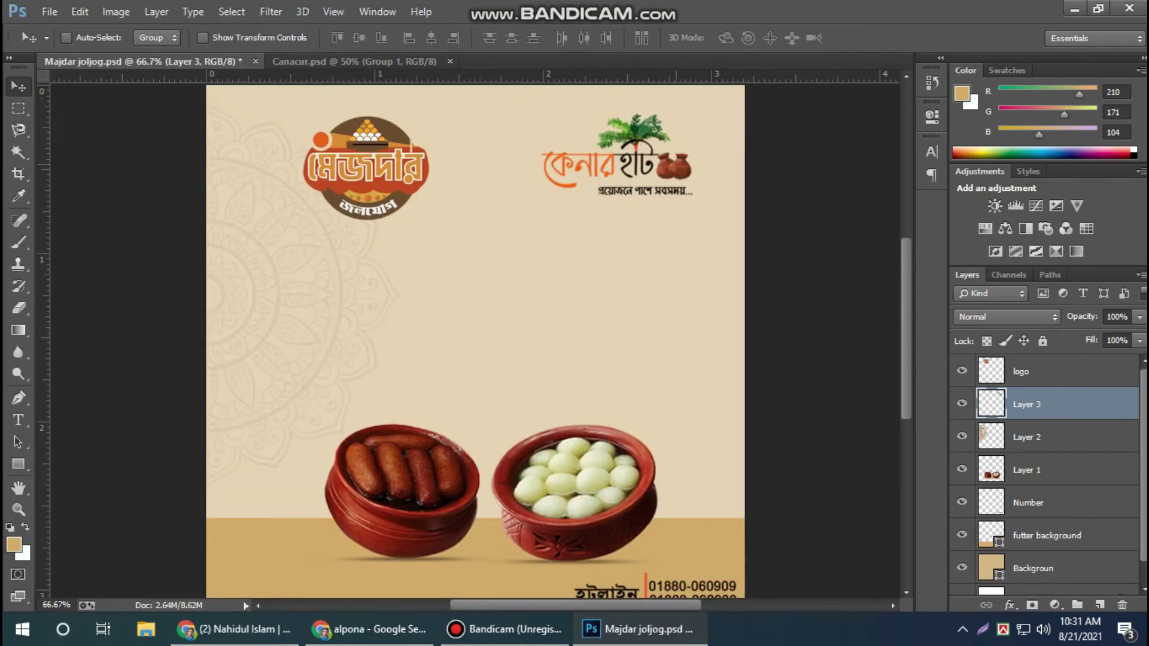
# Reposition the round sweets-shop logo slightly on the ad.
pyautogui.scroll(2, 476, 341)
pyautogui.scroll(-1, 475, 341)
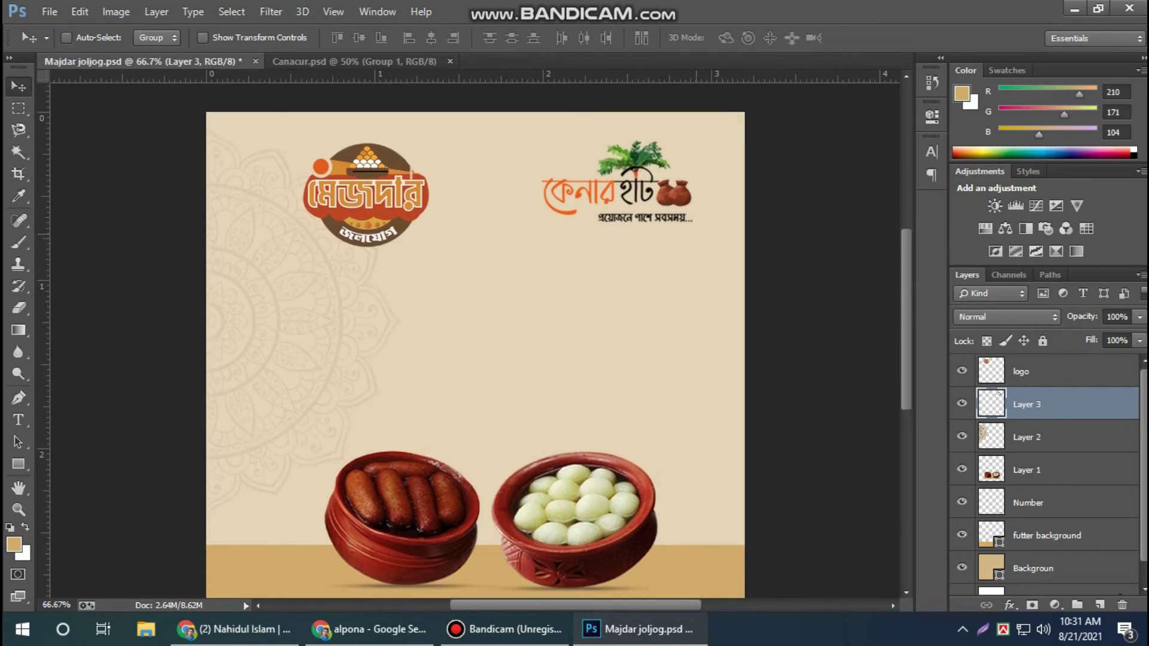
pyautogui.keyDown('ctrl'); pyautogui.click(393, 193); pyautogui.keyUp('ctrl')
pyautogui.moveTo(392, 193); pyautogui.dragTo(371, 203)
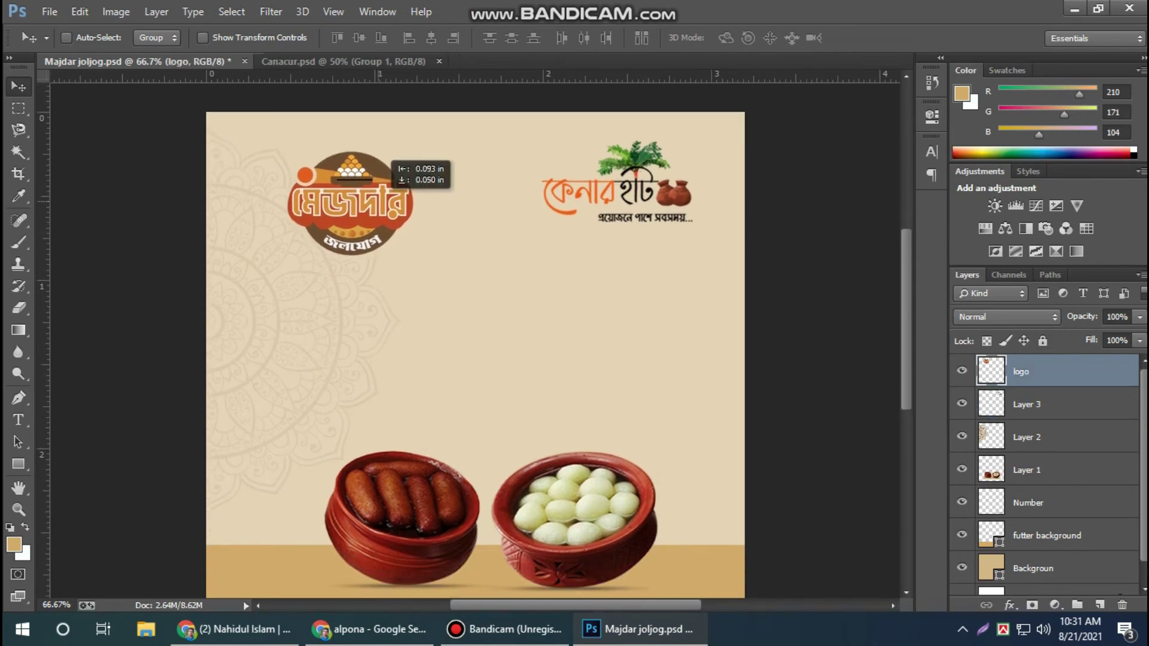
pyautogui.hotkey('ctrl', 't')
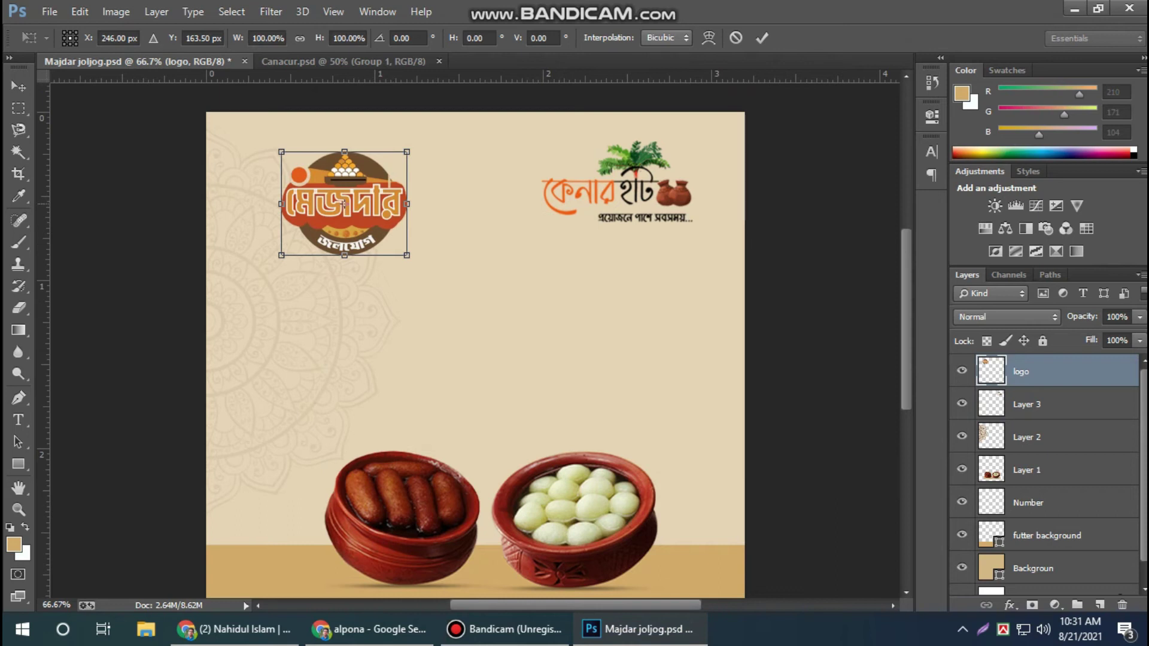
pyautogui.press('Return')
pyautogui.moveTo(383, 173); pyautogui.dragTo(389, 169)
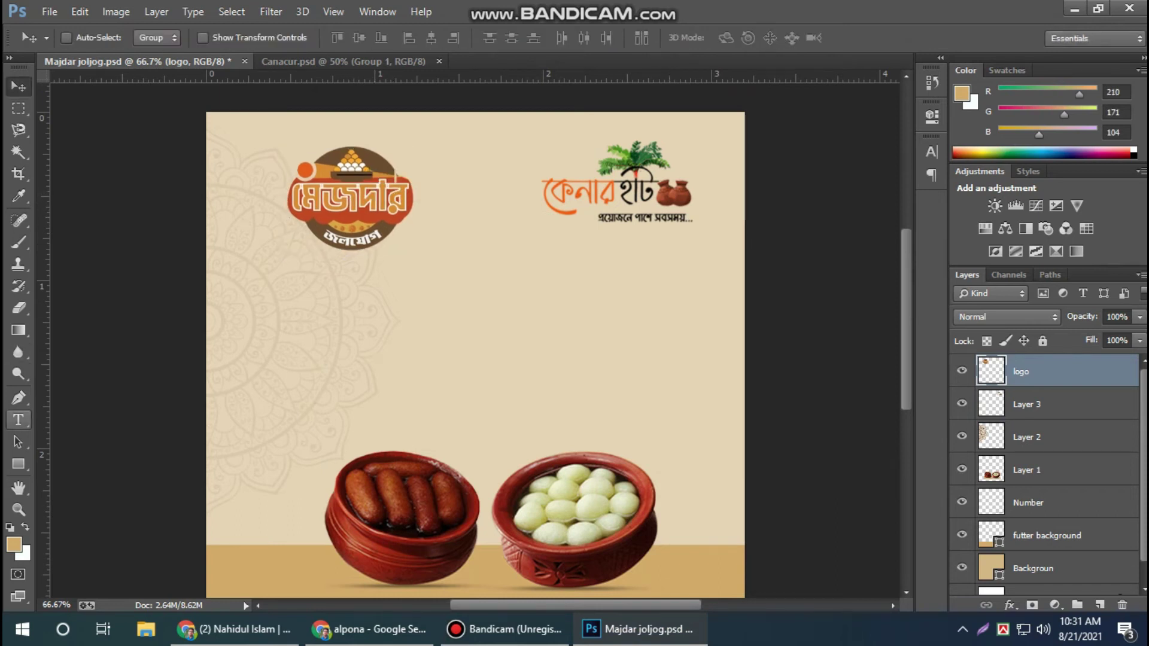
# Draw a paragraph text box, then cancel the empty text layer.
pyautogui.press('t')
pyautogui.moveTo(522, 222); pyautogui.dragTo(528, 230)
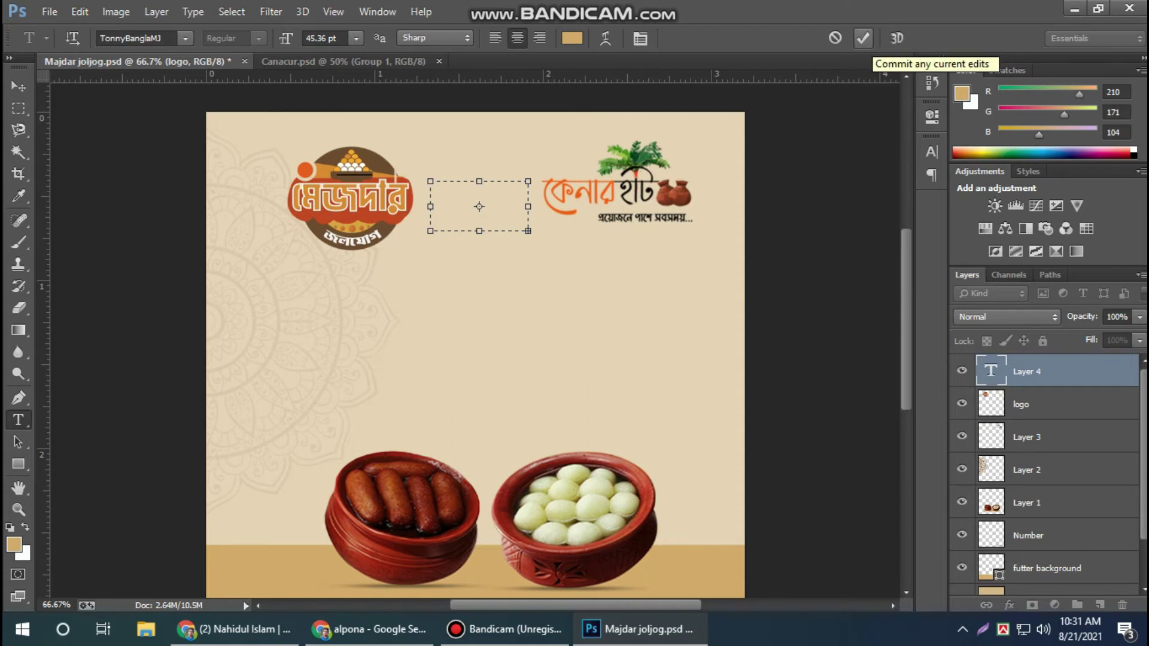
pyautogui.click(835, 38)
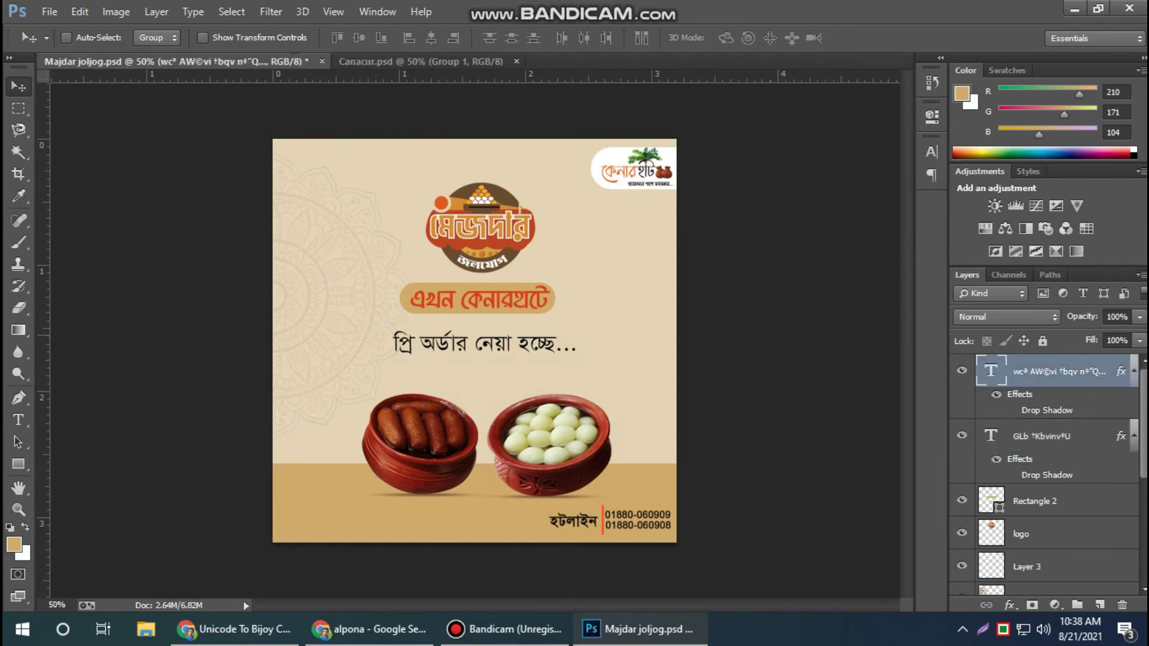
# Select and confirm the pre-order line, then undo a trial nudge of the headline pill.
pyautogui.press('t')
pyautogui.click(458, 346)
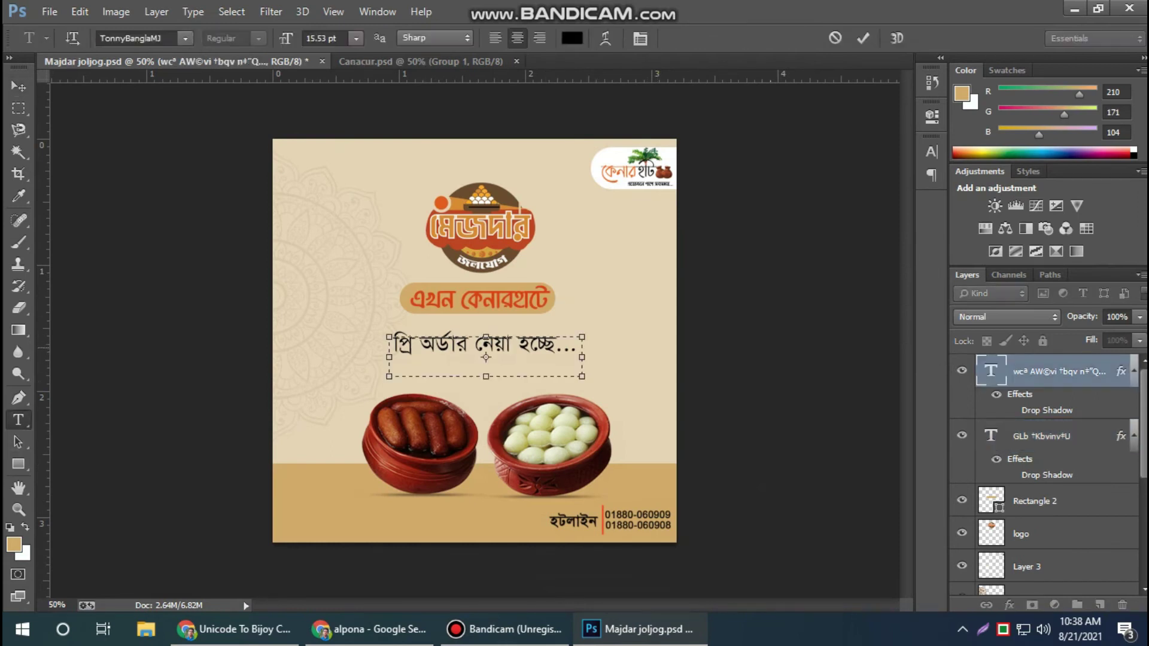
pyautogui.hotkey('ctrl', 'a')
pyautogui.click(862, 38)
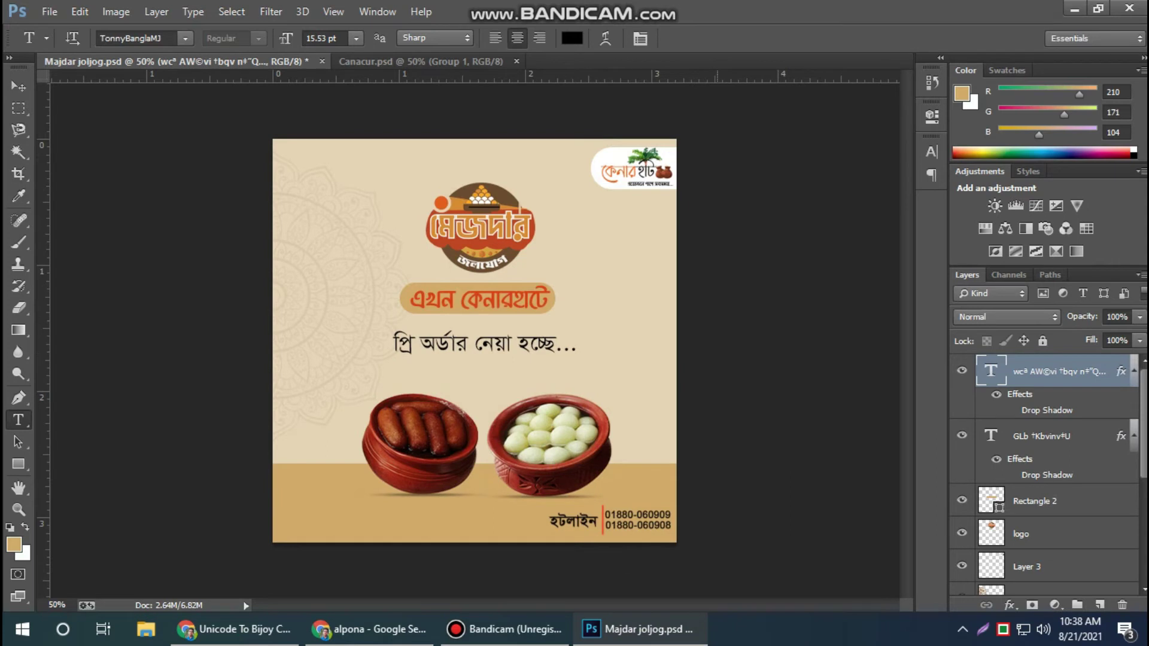
pyautogui.press('v')
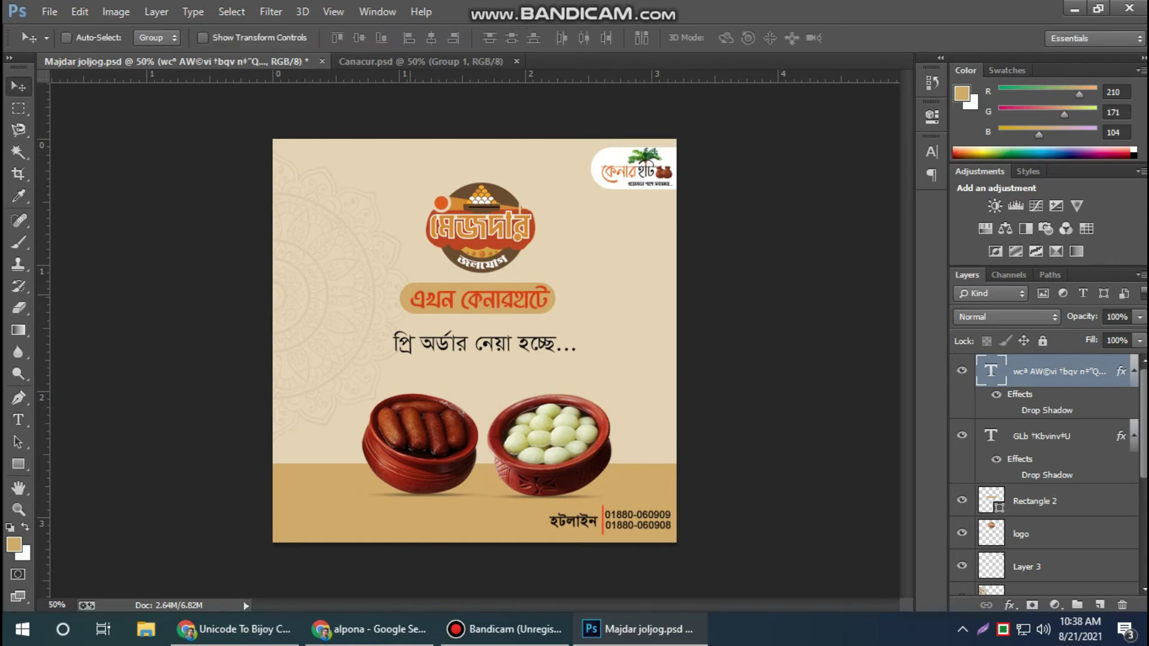
pyautogui.moveTo(419, 292); pyautogui.dragTo(418, 286)
pyautogui.hotkey('ctrl', 'z')
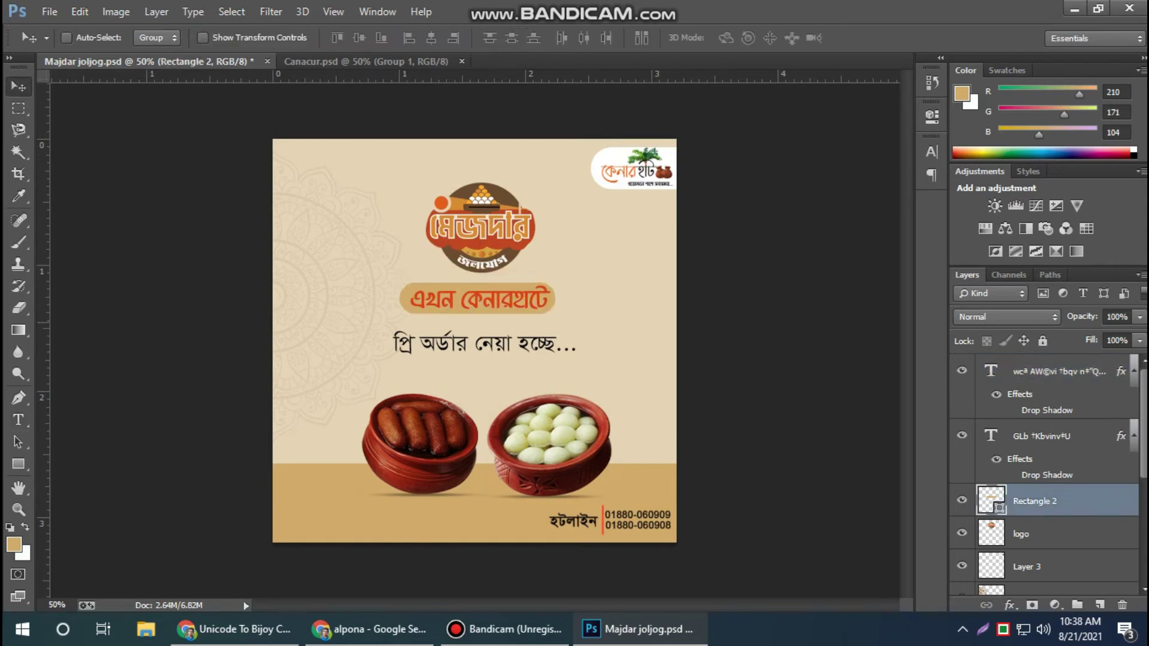
# Draw a tan rectangle with 43 px rounded corners.
pyautogui.press('u')
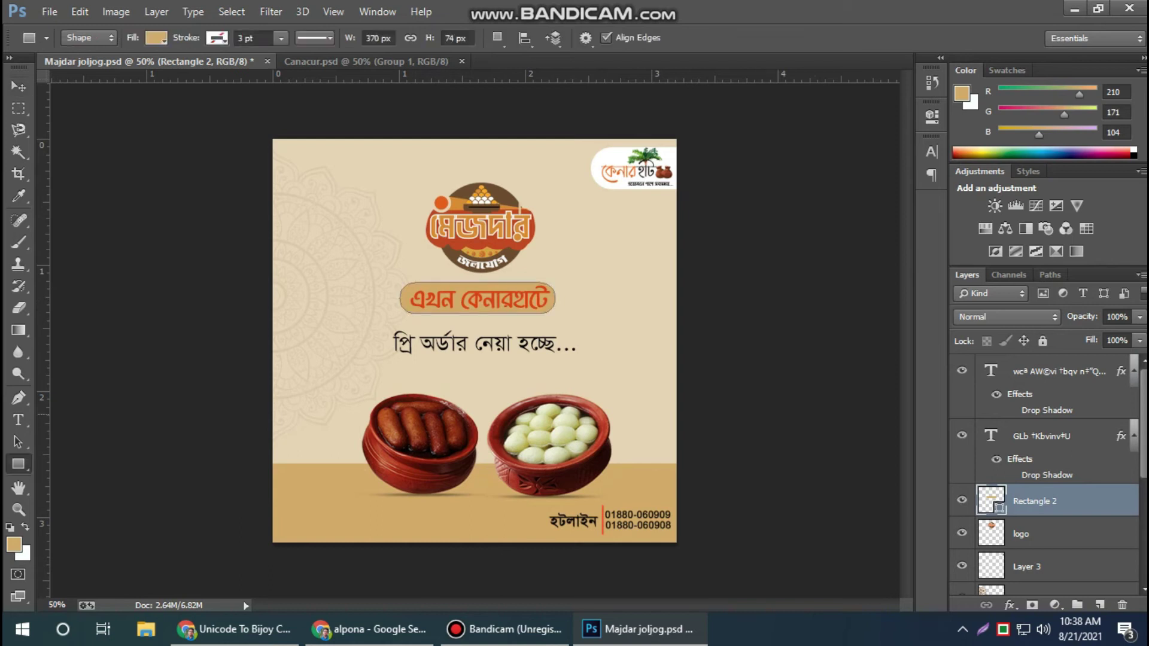
pyautogui.moveTo(295, 169); pyautogui.dragTo(445, 205)
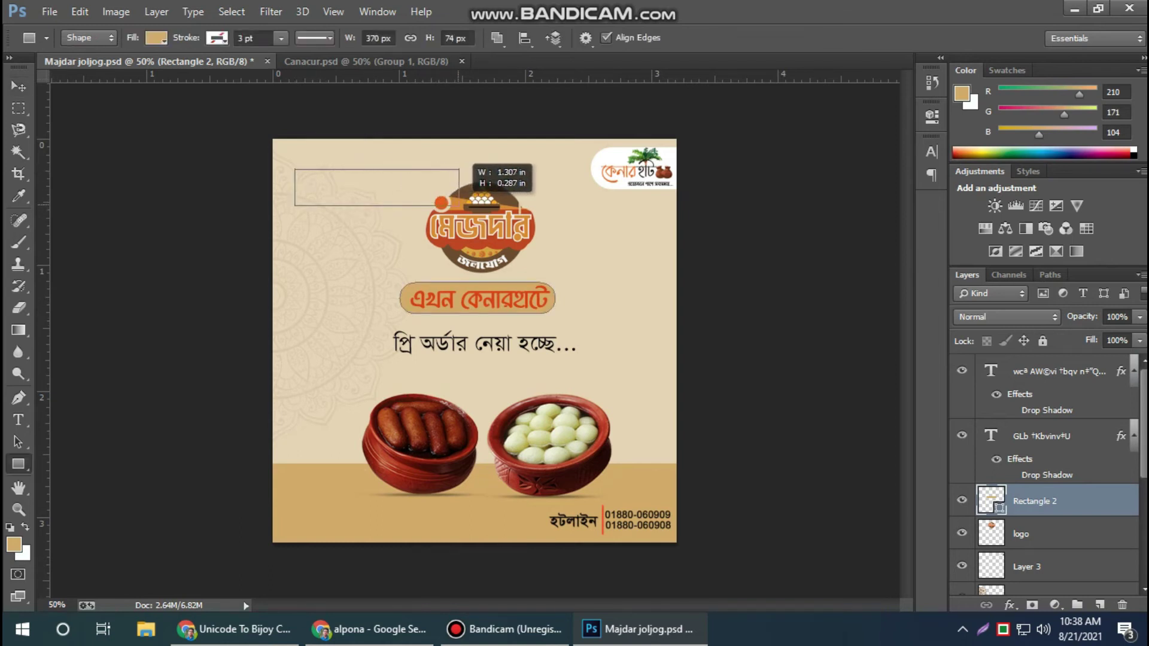
pyautogui.moveTo(442, 203); pyautogui.dragTo(459, 205)
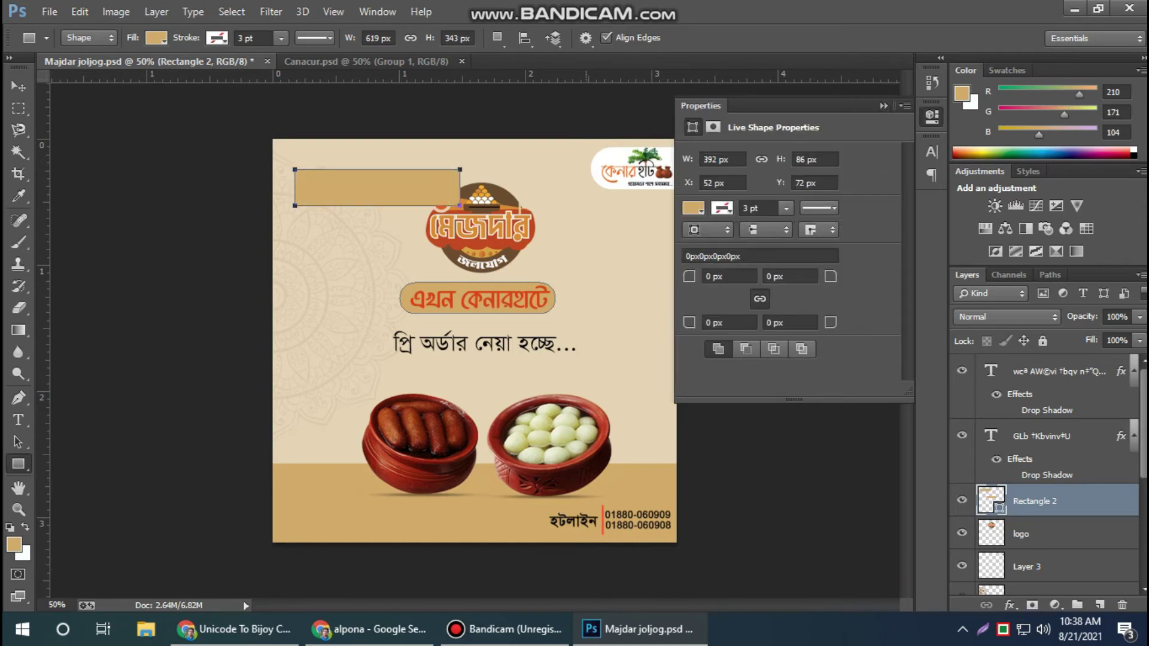
pyautogui.write('43')
pyautogui.press('Return')
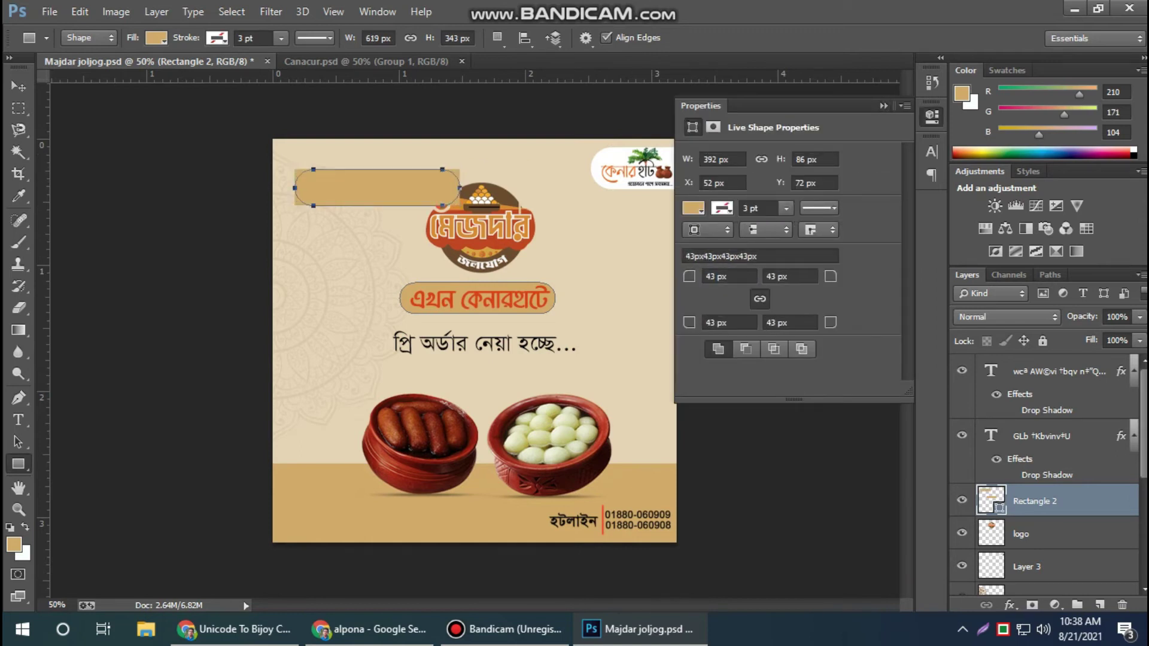
# Move the rounded rectangle behind the এখন কেনারহাটে headline.
pyautogui.press('v')
pyautogui.moveTo(377, 187); pyautogui.dragTo(370, 257)
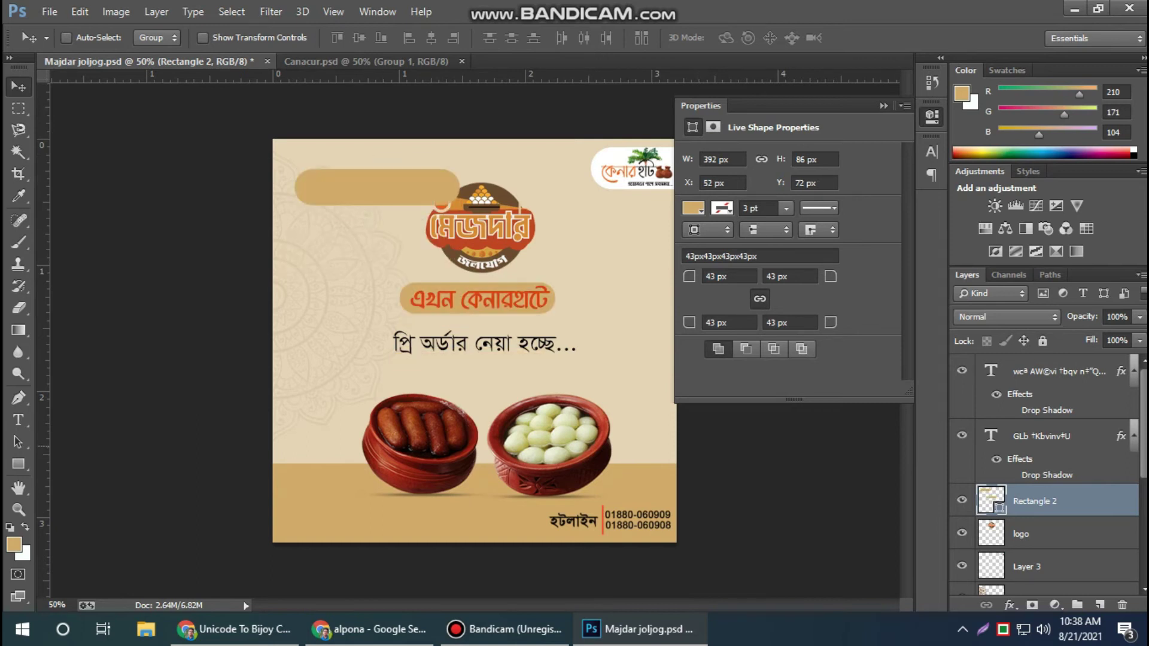
pyautogui.click(1054, 371)
pyautogui.click(884, 106)
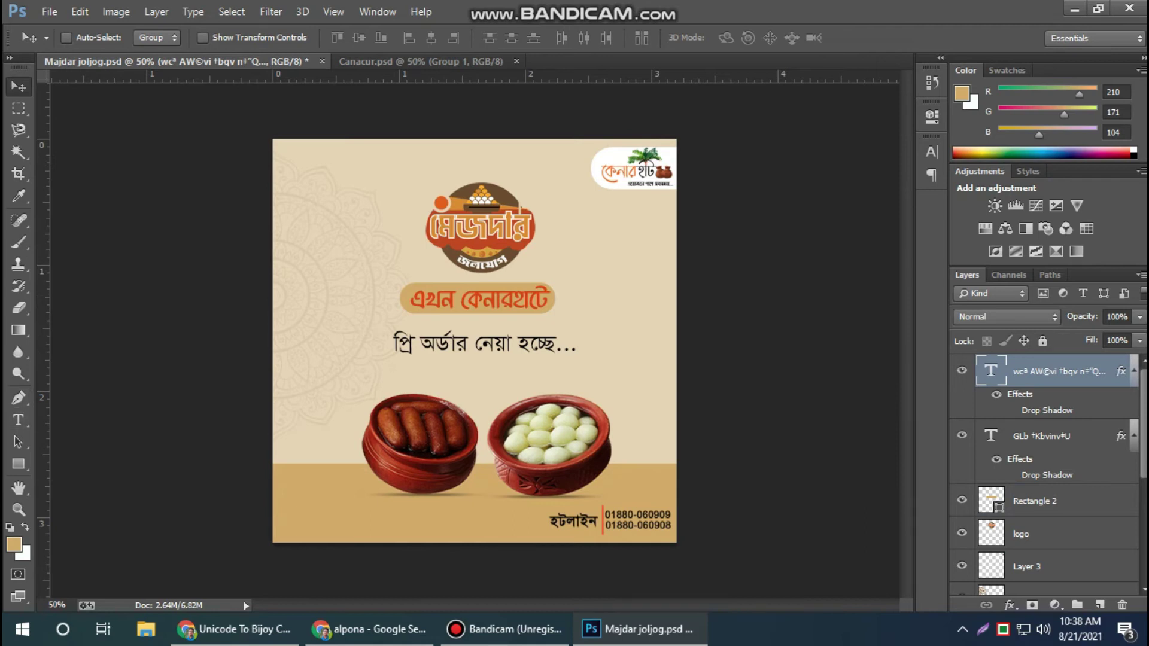
pyautogui.click(19, 419)
pyautogui.moveTo(549, 299); pyautogui.dragTo(410, 299)
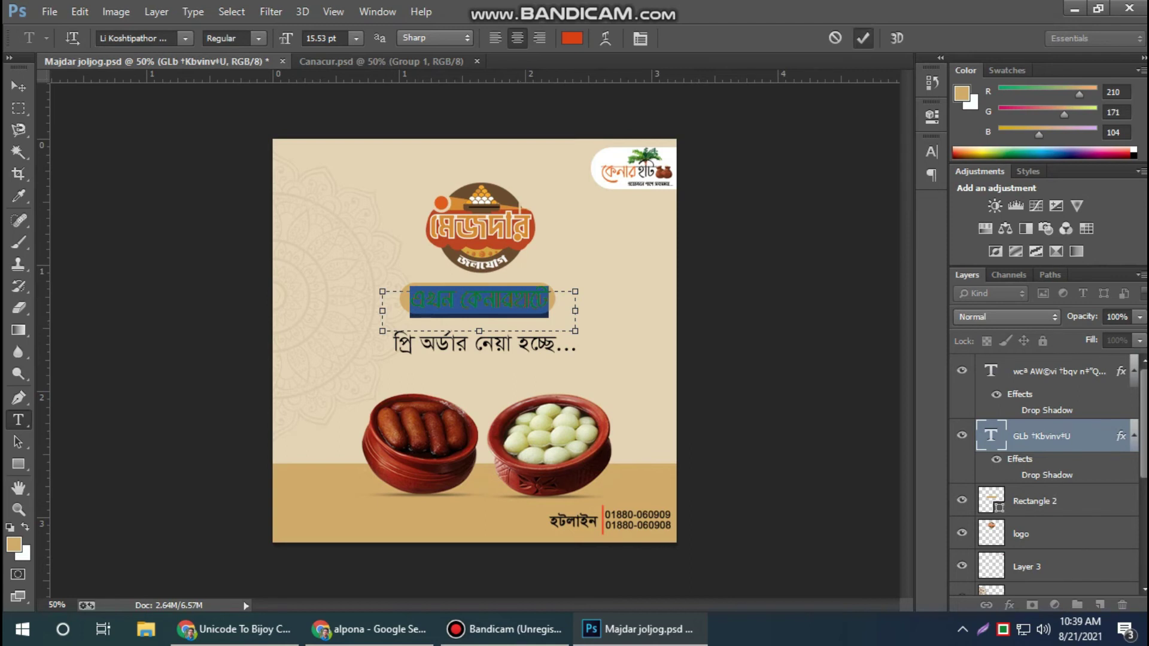
# Recolour the এখন কেনারহাটে headline near-black in the Color Picker.
pyautogui.click(863, 37)
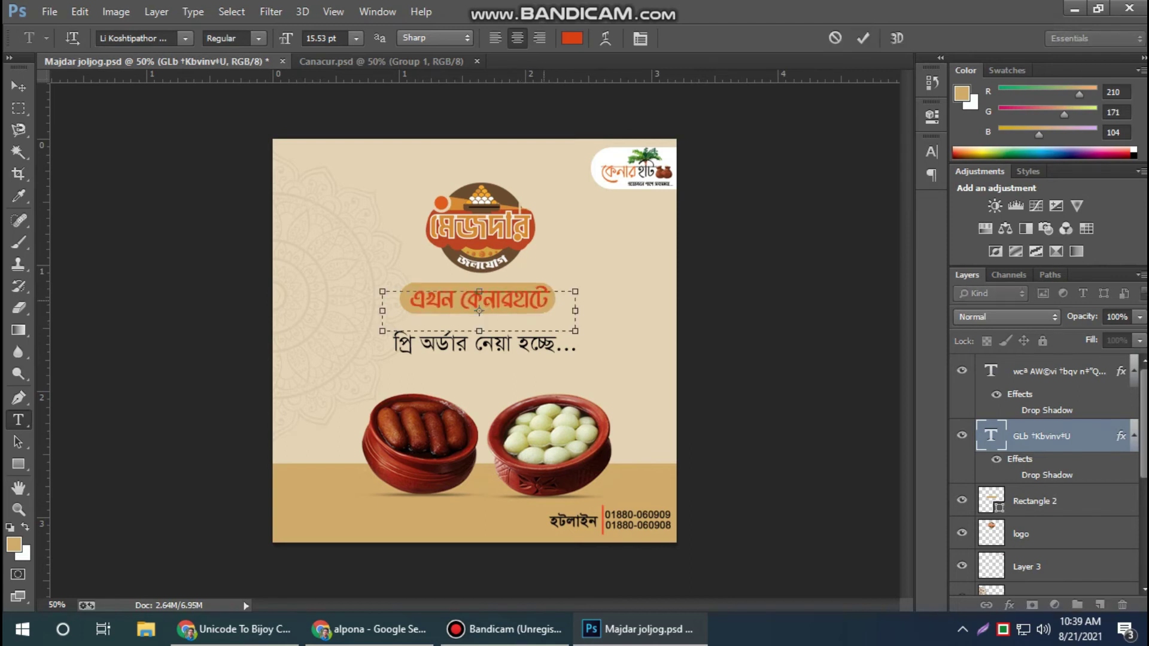
pyautogui.moveTo(549, 299); pyautogui.dragTo(409, 299)
pyautogui.click(572, 38)
pyautogui.moveTo(833, 413)
pyautogui.mouseDown()
pyautogui.moveTo(801, 406)
pyautogui.moveTo(739, 590)
pyautogui.mouseUp()
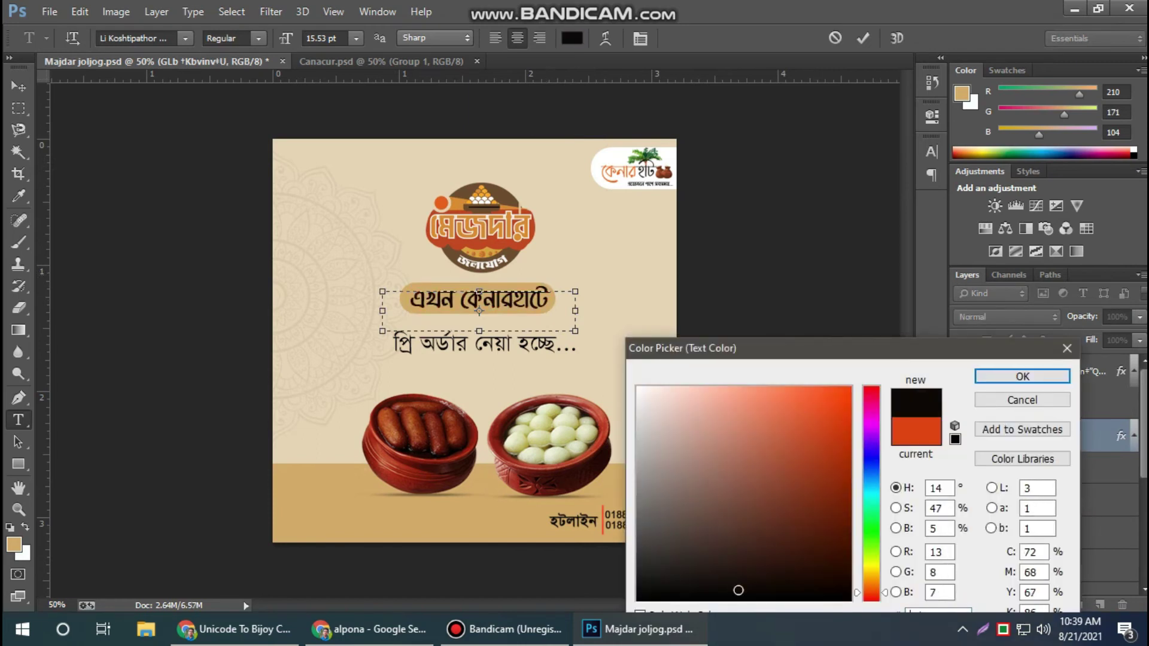
pyautogui.click(1022, 376)
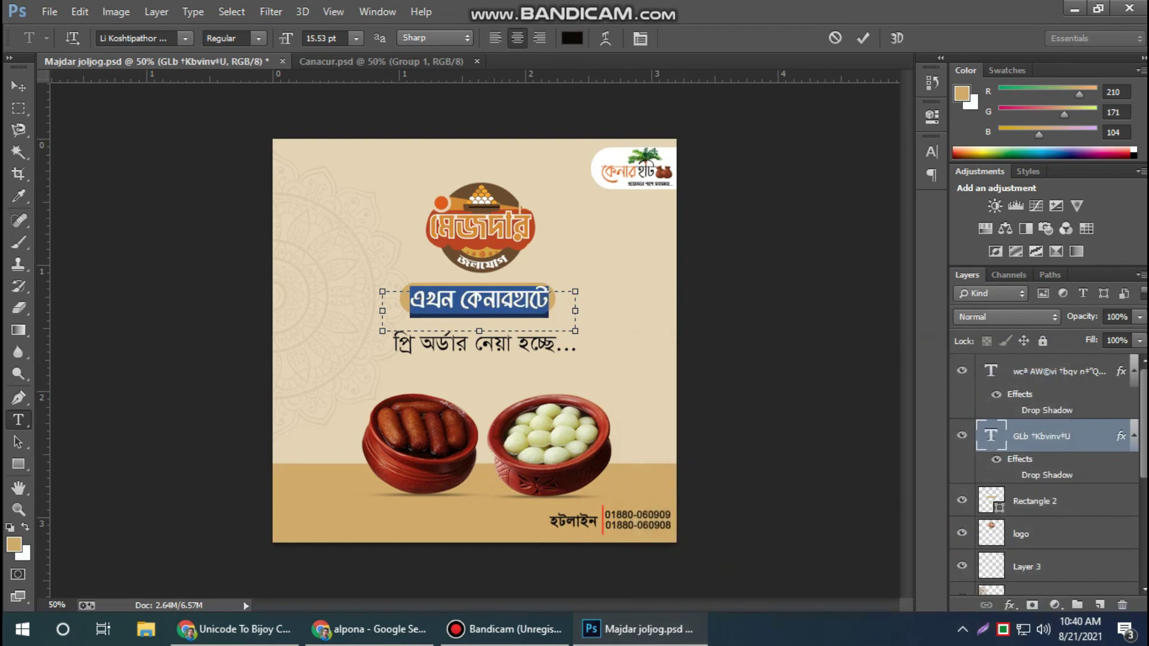
pyautogui.click(862, 38)
# Move the pre-order text line slightly lower.
pyautogui.click(578, 346)
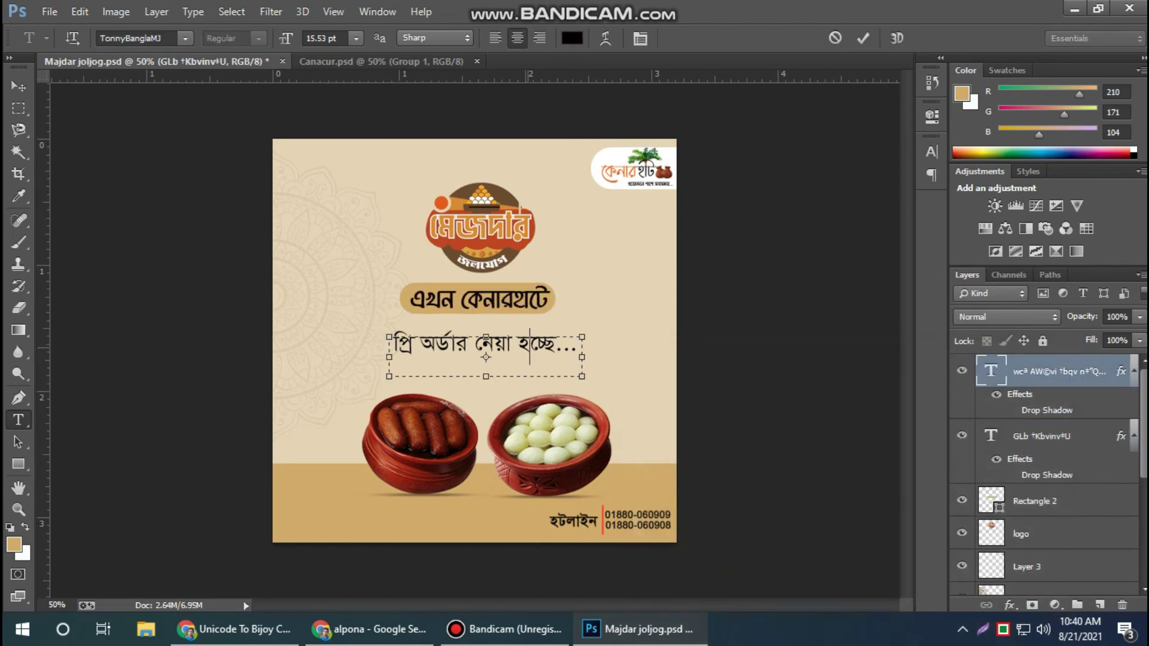
pyautogui.moveTo(578, 346); pyautogui.dragTo(393, 347)
pyautogui.click(862, 37)
pyautogui.moveTo(524, 313)
pyautogui.mouseDown()
pyautogui.moveTo(524, 303)
pyautogui.moveTo(525, 326)
pyautogui.mouseUp()
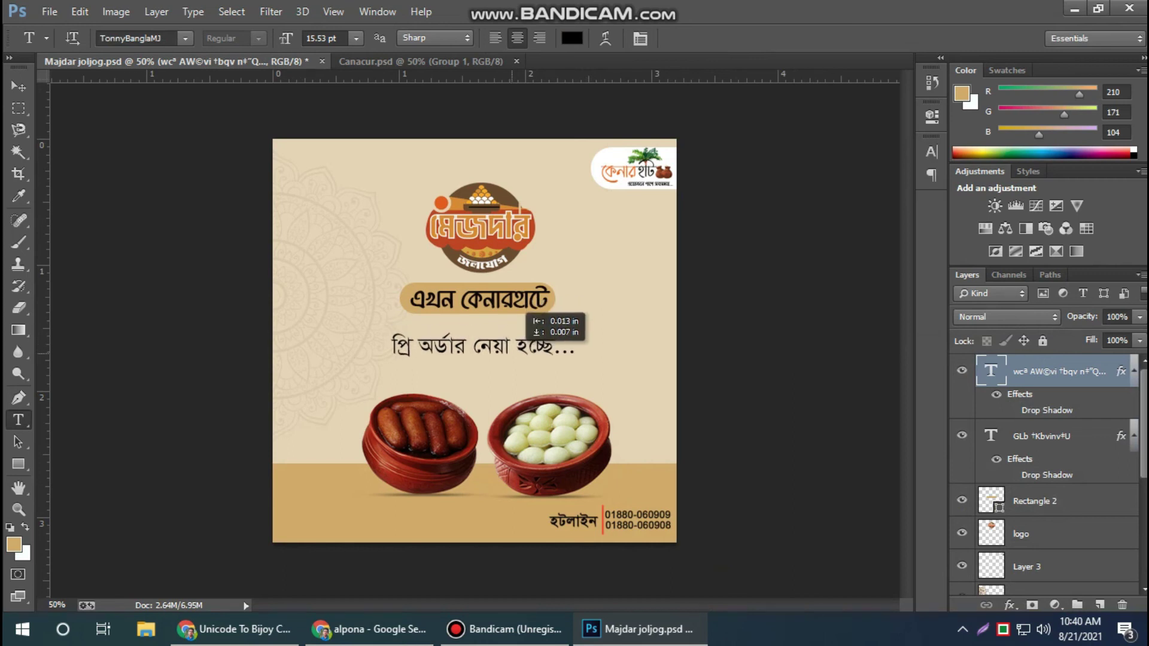
pyautogui.click(19, 86)
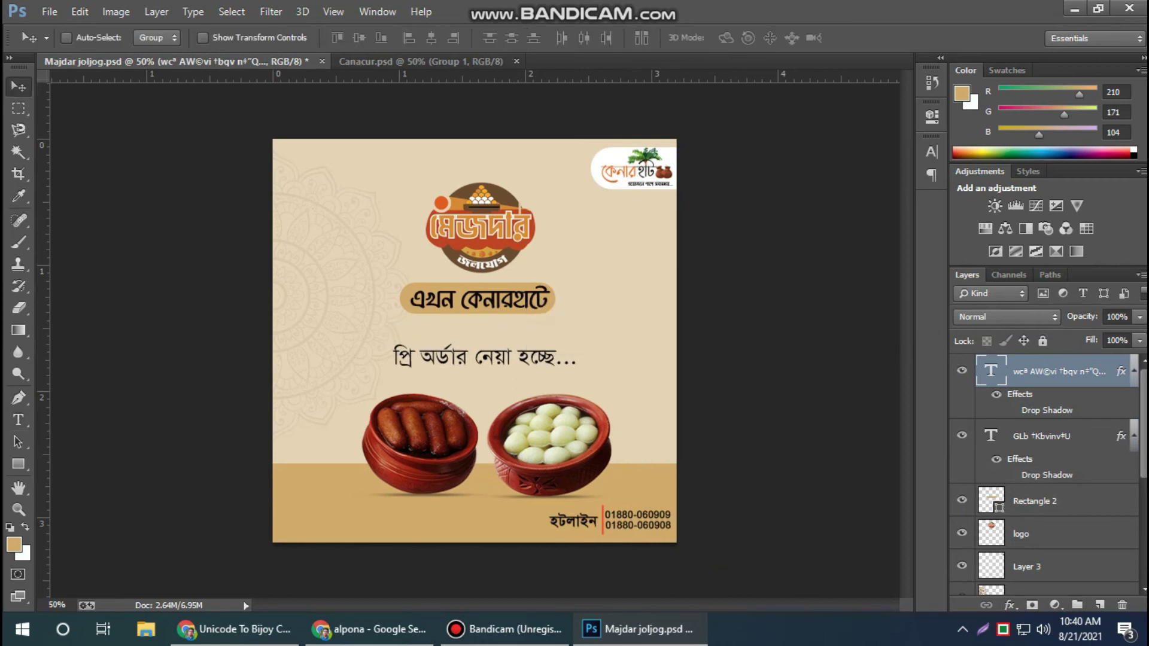
# Lower the headline label slightly and pick the round logo layer for transforming.
pyautogui.moveTo(542, 298); pyautogui.dragTo(544, 315)
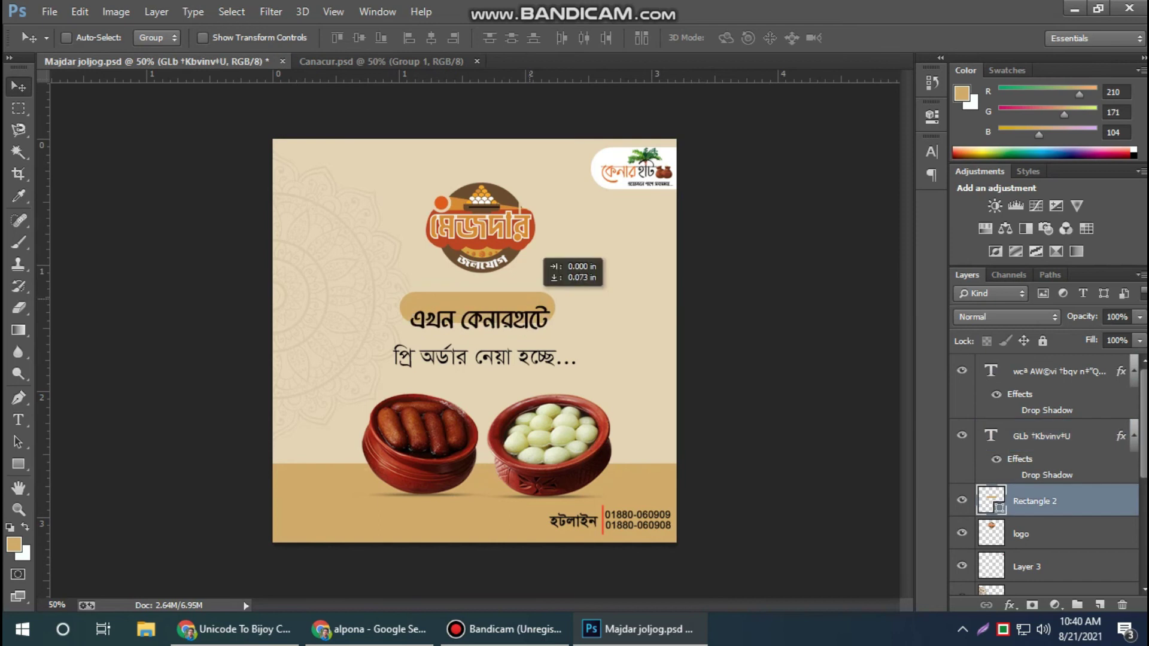
pyautogui.keyDown('ctrl'); pyautogui.click(478, 239); pyautogui.keyUp('ctrl')
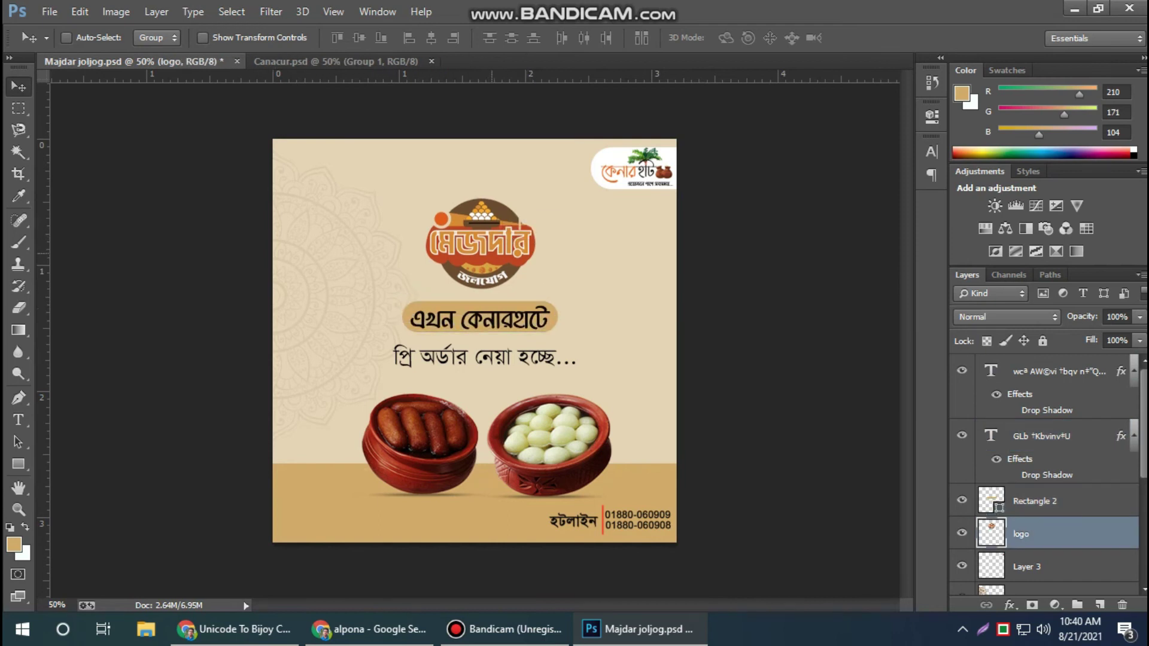
pyautogui.hotkey('ctrl', 't')
# Enlarge the round logo to about 132% and add a vertical middle guide.
pyautogui.moveTo(426, 199); pyautogui.dragTo(401, 179)
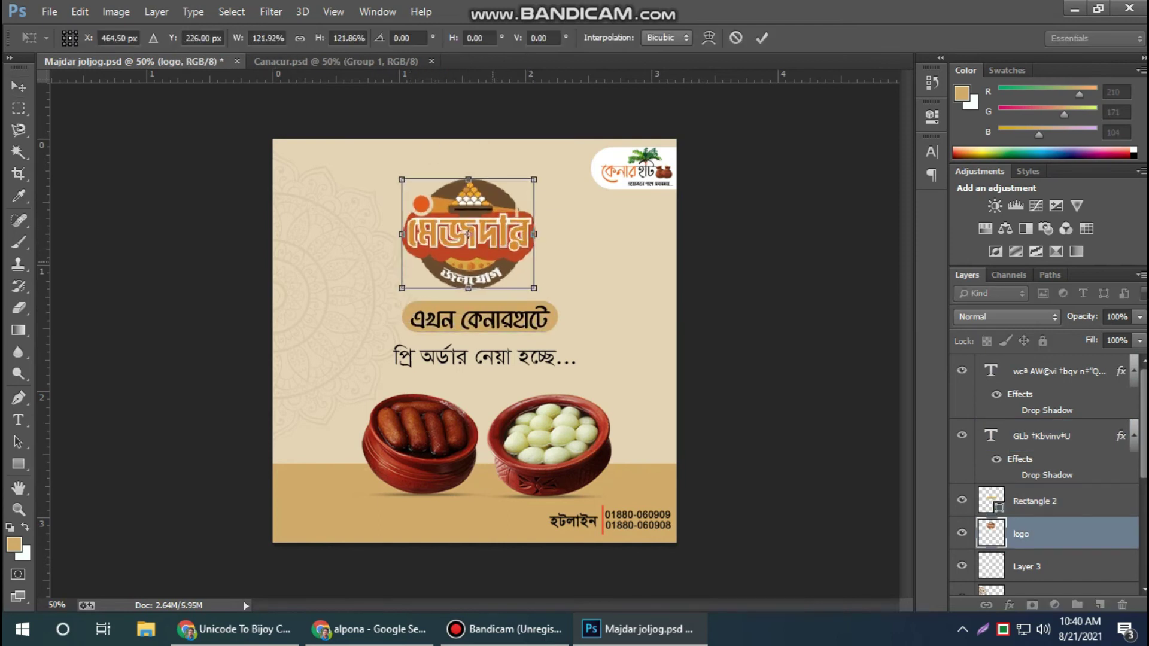
pyautogui.moveTo(470, 236); pyautogui.dragTo(475, 236)
pyautogui.moveTo(538, 180); pyautogui.dragTo(551, 172)
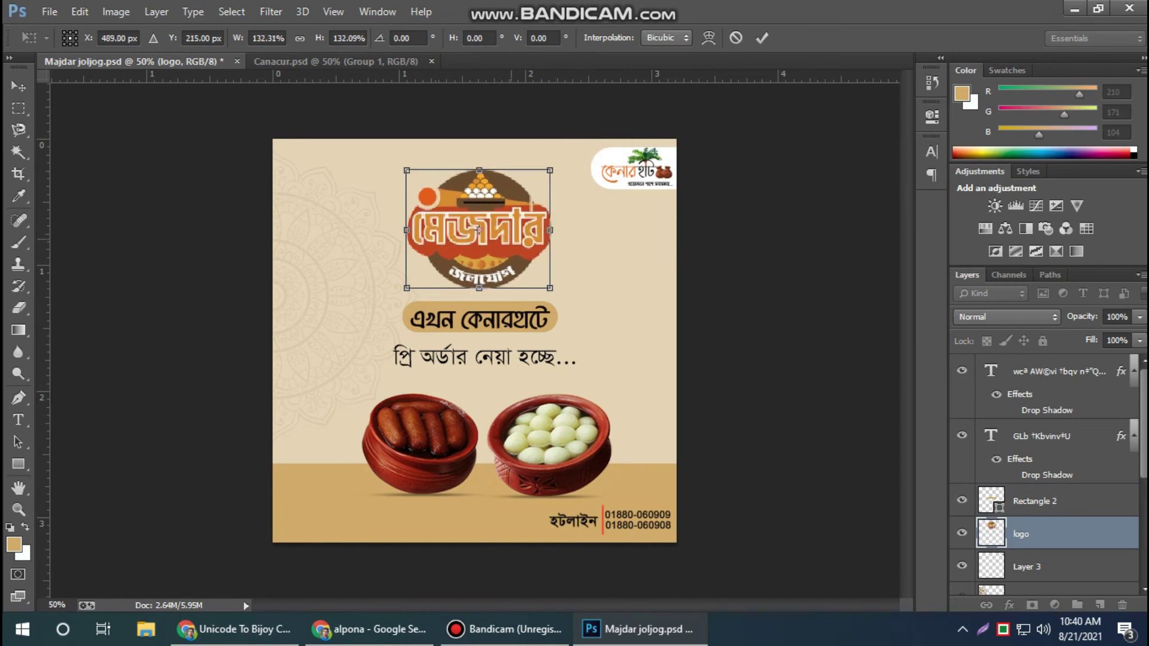
pyautogui.moveTo(478, 233); pyautogui.dragTo(483, 229)
pyautogui.click(761, 38)
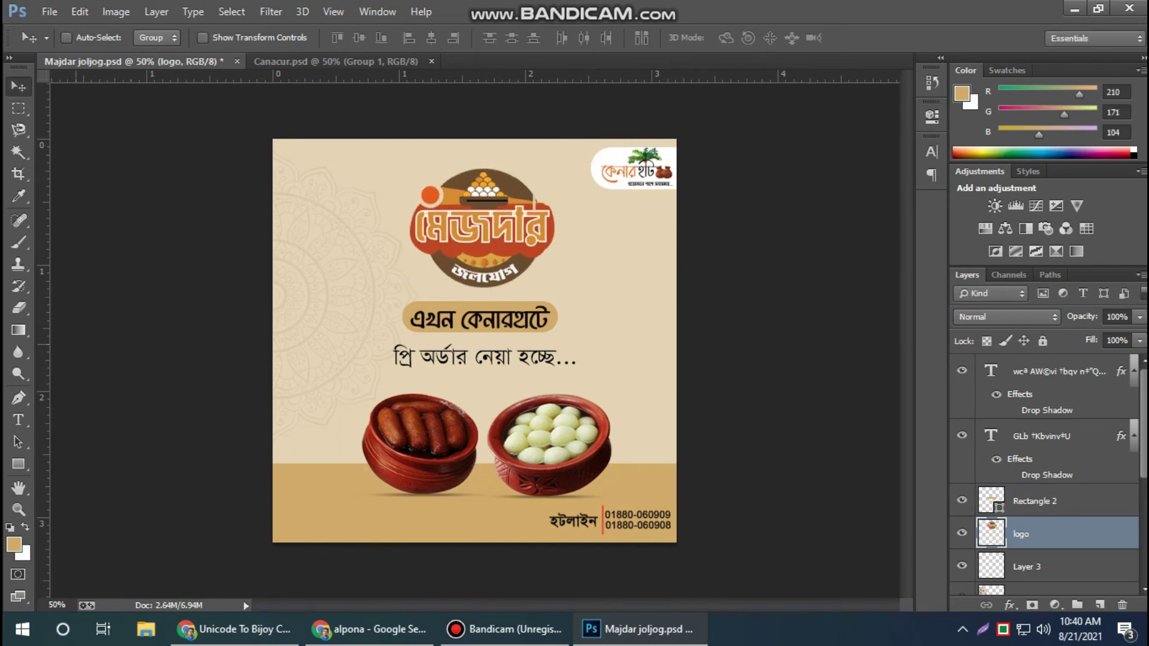
pyautogui.moveTo(43, 338); pyautogui.dragTo(482, 335)
pyautogui.press('t')
pyautogui.moveTo(575, 265); pyautogui.dragTo(647, 287)
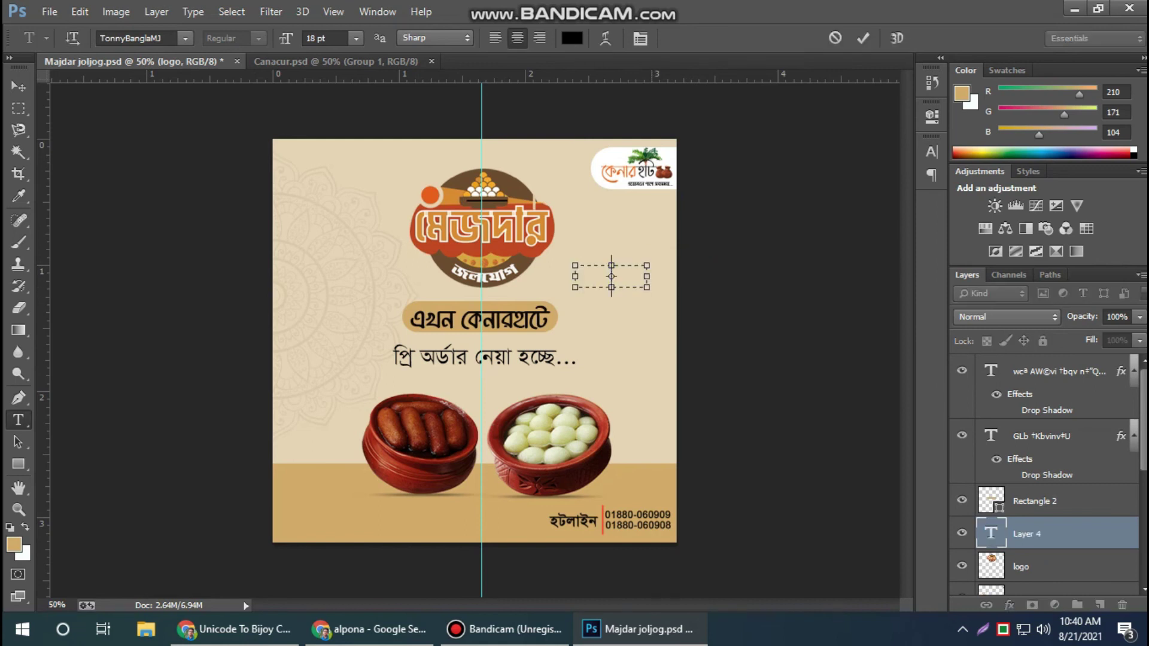
pyautogui.click(186, 38)
pyautogui.scroll(4, 234, 239)
pyautogui.scroll(3, 234, 240)
pyautogui.scroll(3, 233, 240)
pyautogui.click(149, 54)
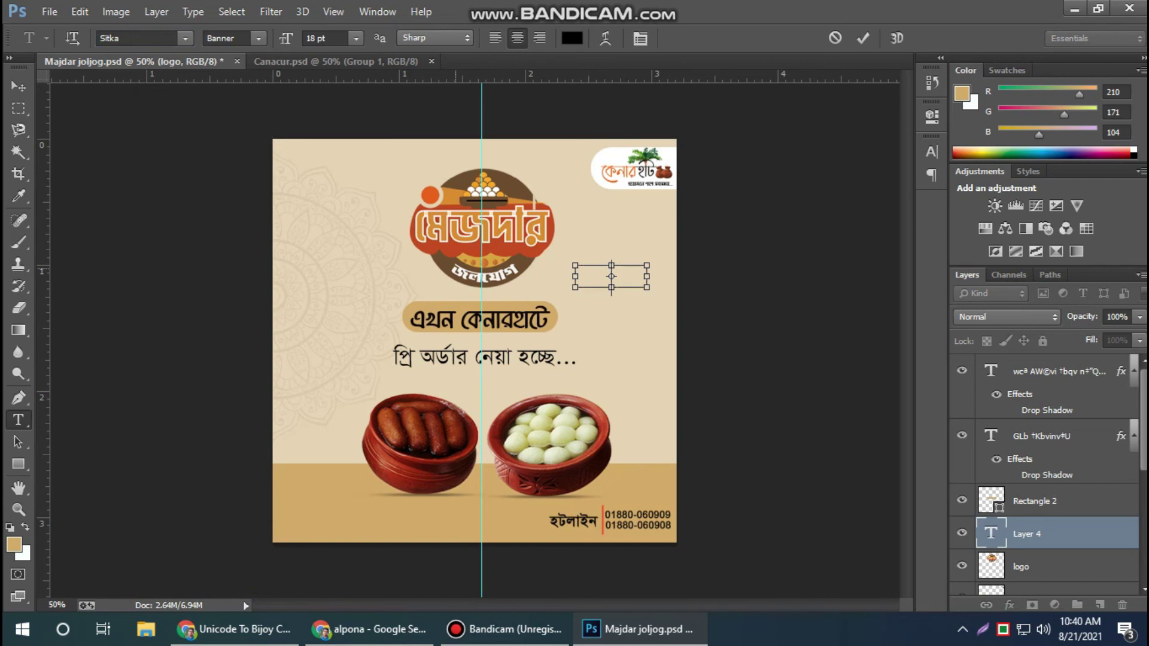
pyautogui.write('Ctr')
pyautogui.write('+')
pyautogui.write('r')
pyautogui.click(863, 38)
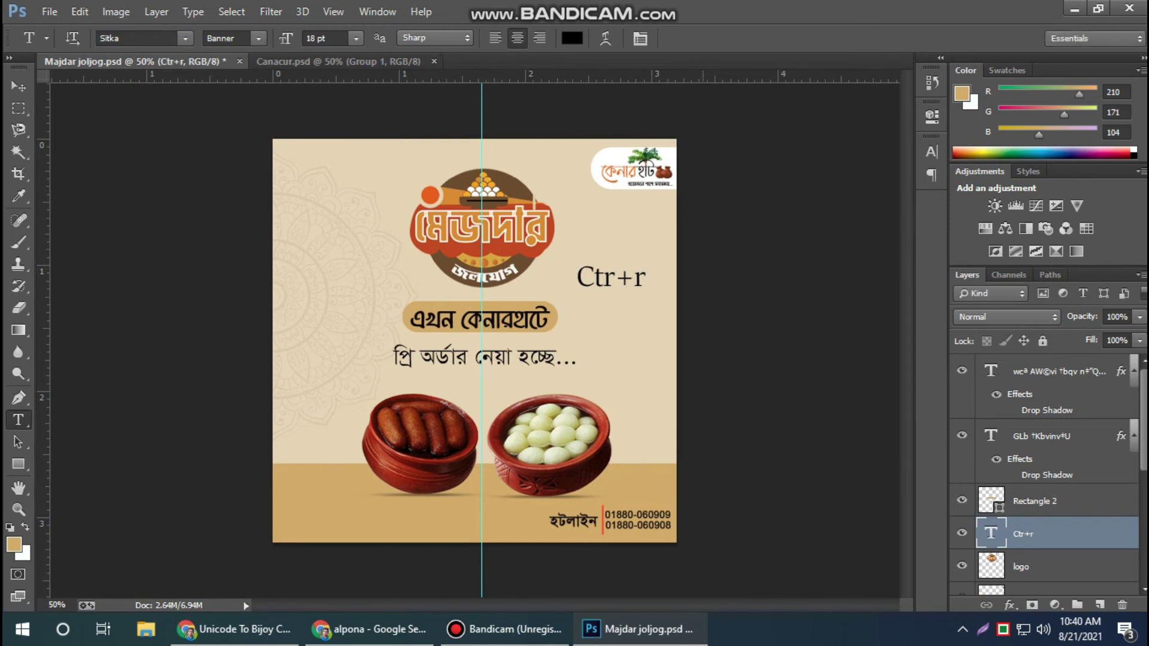
pyautogui.click(612, 276)
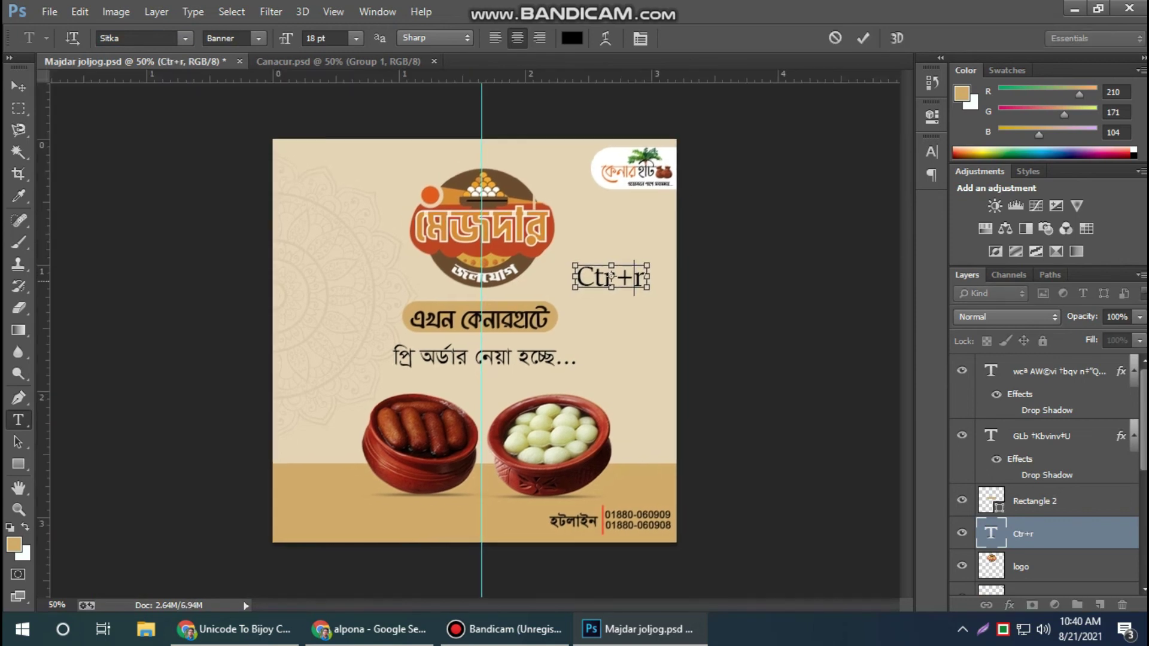
pyautogui.click(863, 38)
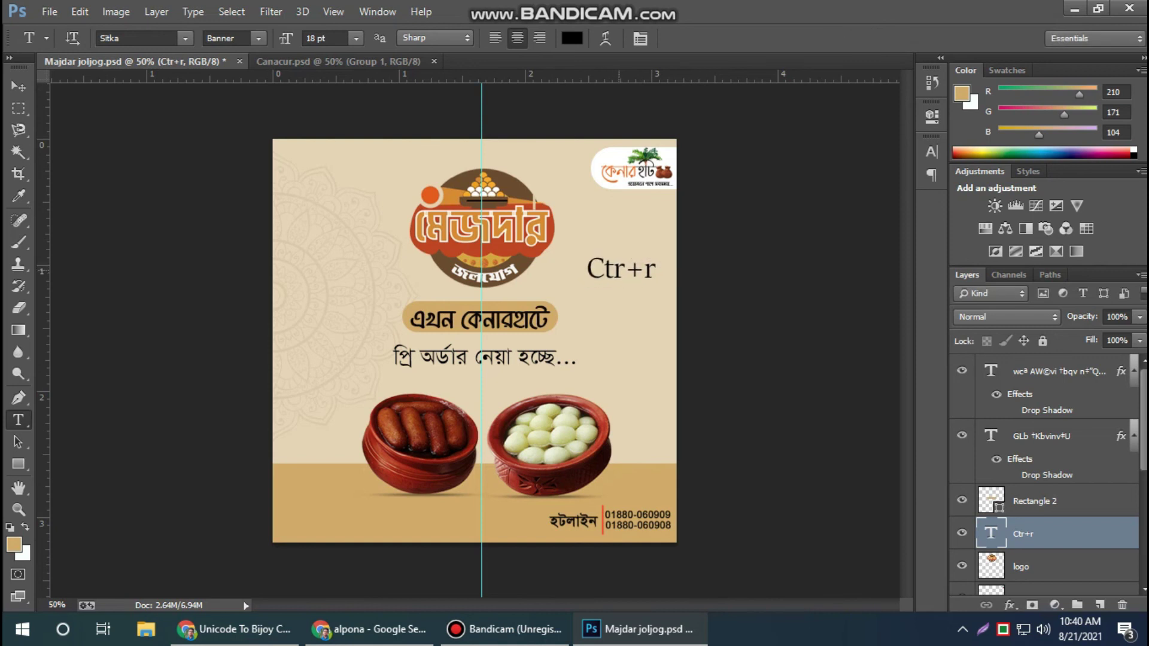
pyautogui.press('Delete')
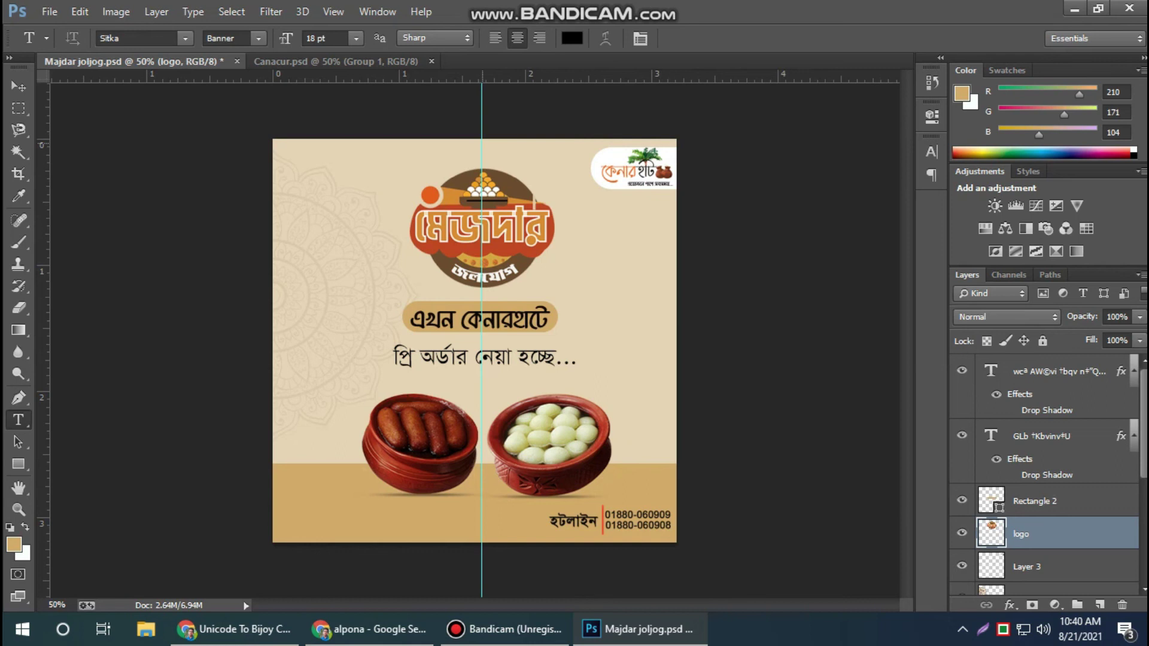
pyautogui.moveTo(481, 107); pyautogui.dragTo(480, 108)
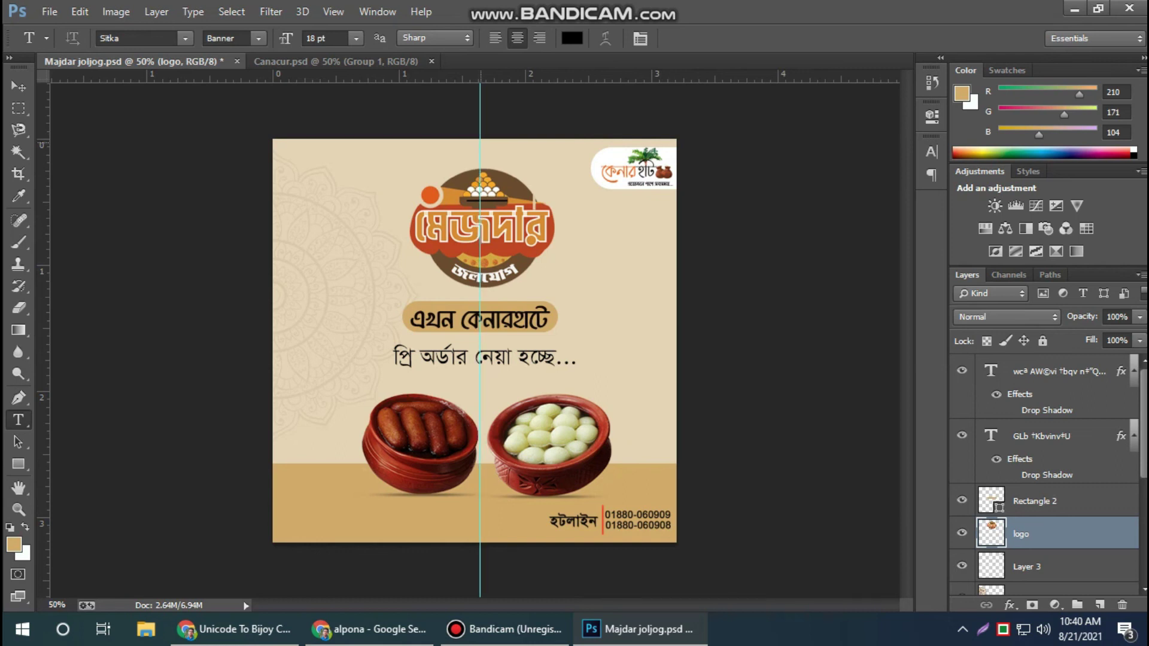
pyautogui.click(18, 464)
pyautogui.rightClick(19, 463)
pyautogui.click(89, 464)
pyautogui.moveTo(273, 313); pyautogui.dragTo(676, 347)
pyautogui.click(883, 106)
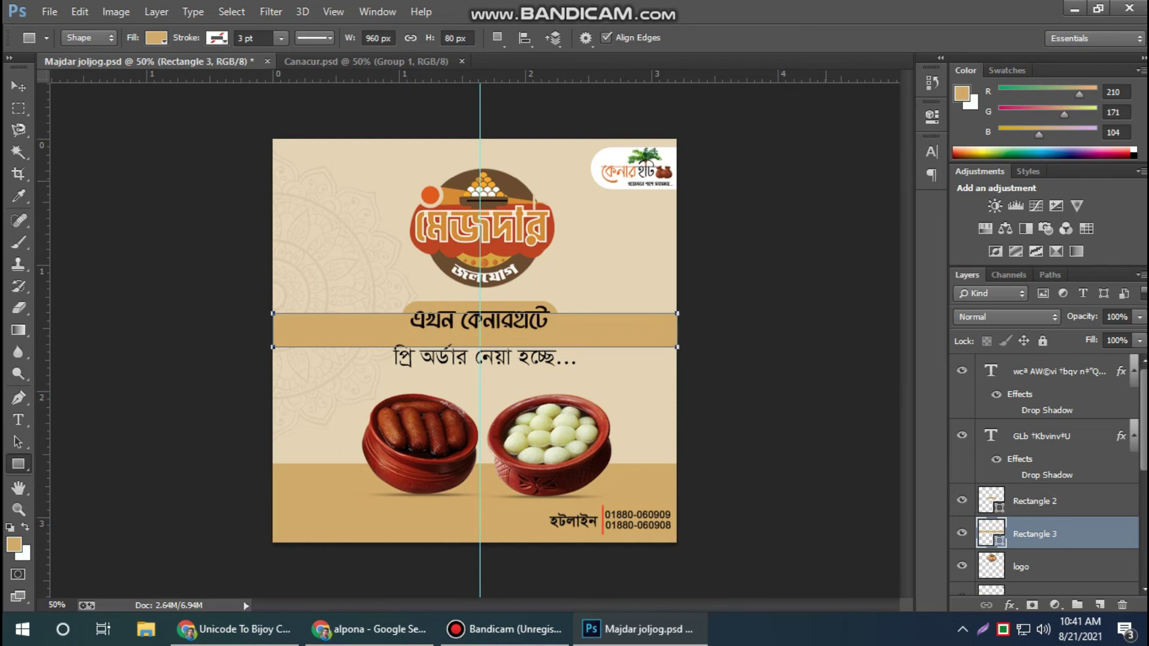
pyautogui.hotkey('ctrl', 't')
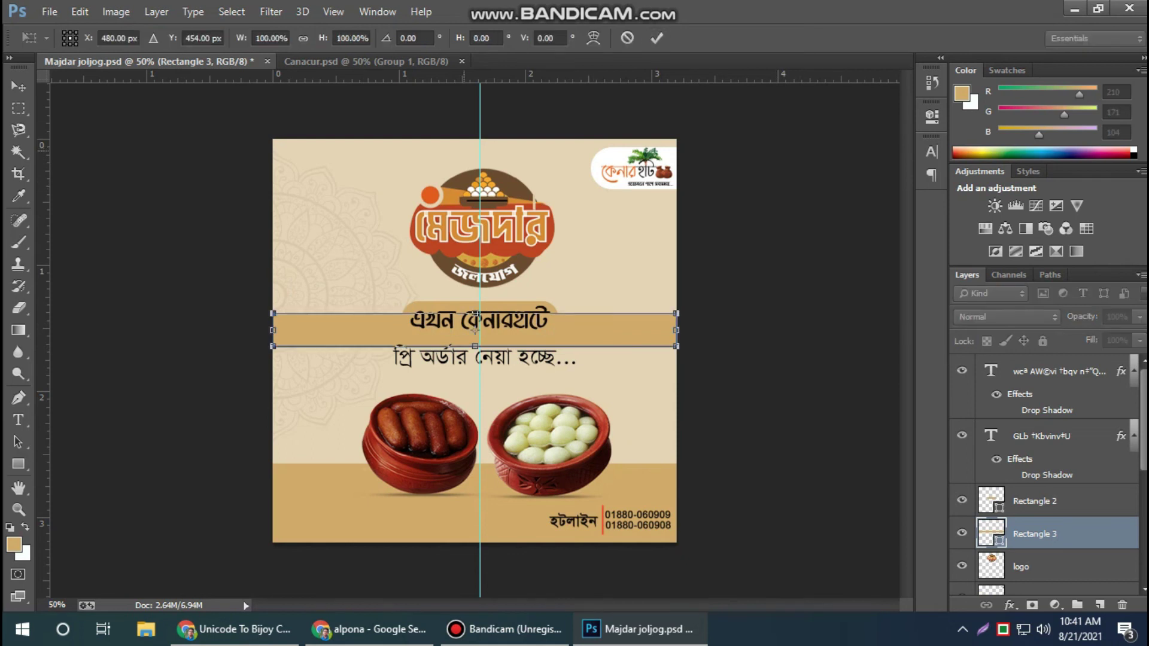
pyautogui.click(657, 37)
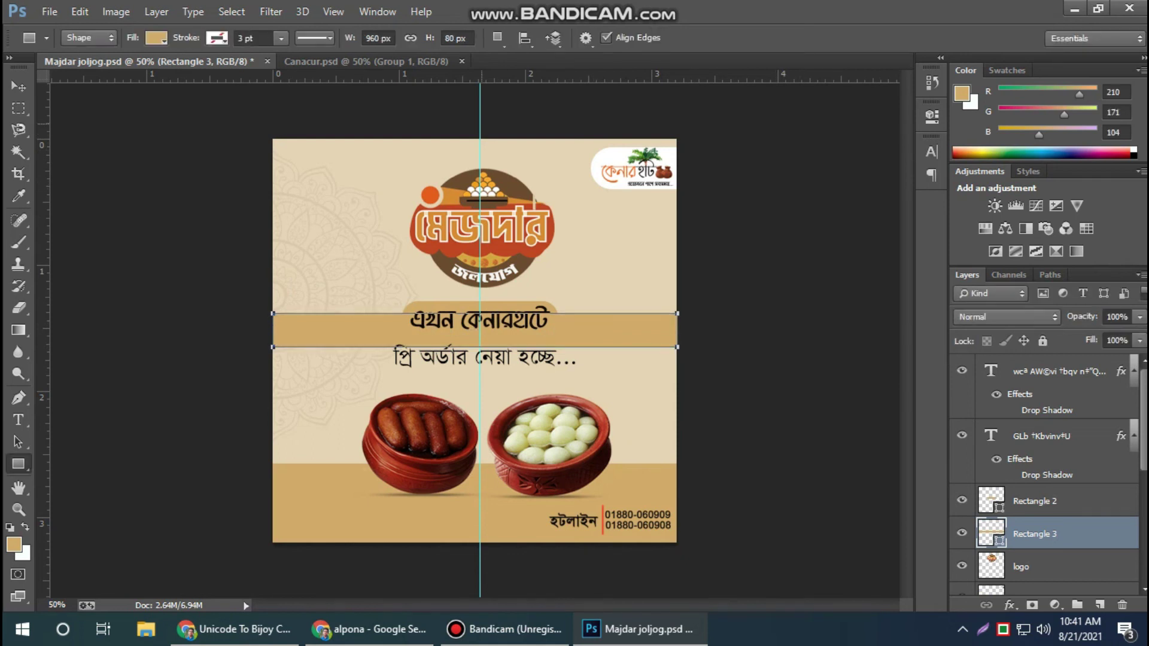
pyautogui.moveTo(479, 96); pyautogui.dragTo(476, 96)
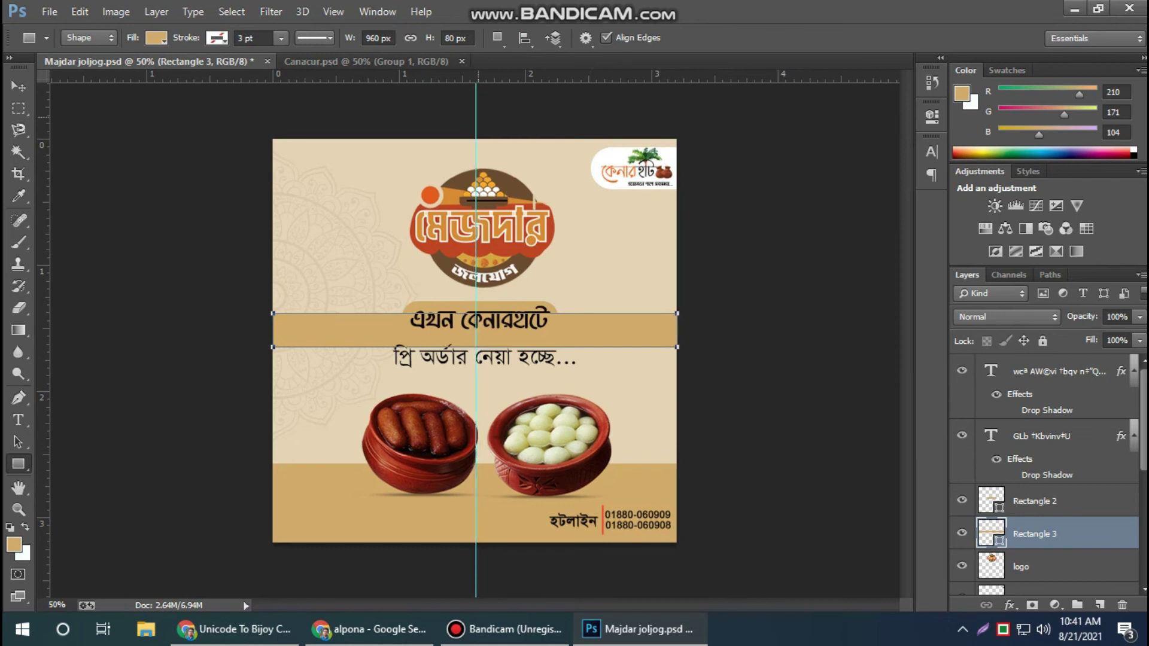
pyautogui.press('v')
pyautogui.moveTo(316, 326); pyautogui.dragTo(316, 319)
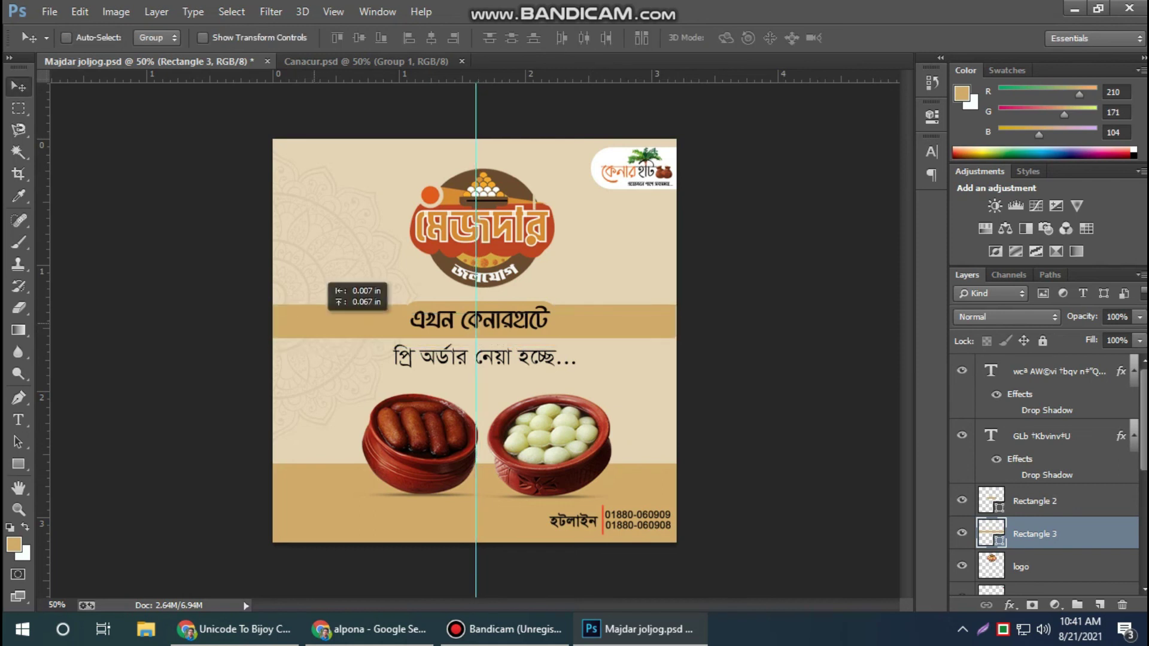
pyautogui.press('Delete')
# Move the pre-order line up so it sits just under the headline.
pyautogui.keyDown('ctrl'); pyautogui.click(486, 362); pyautogui.keyUp('ctrl')
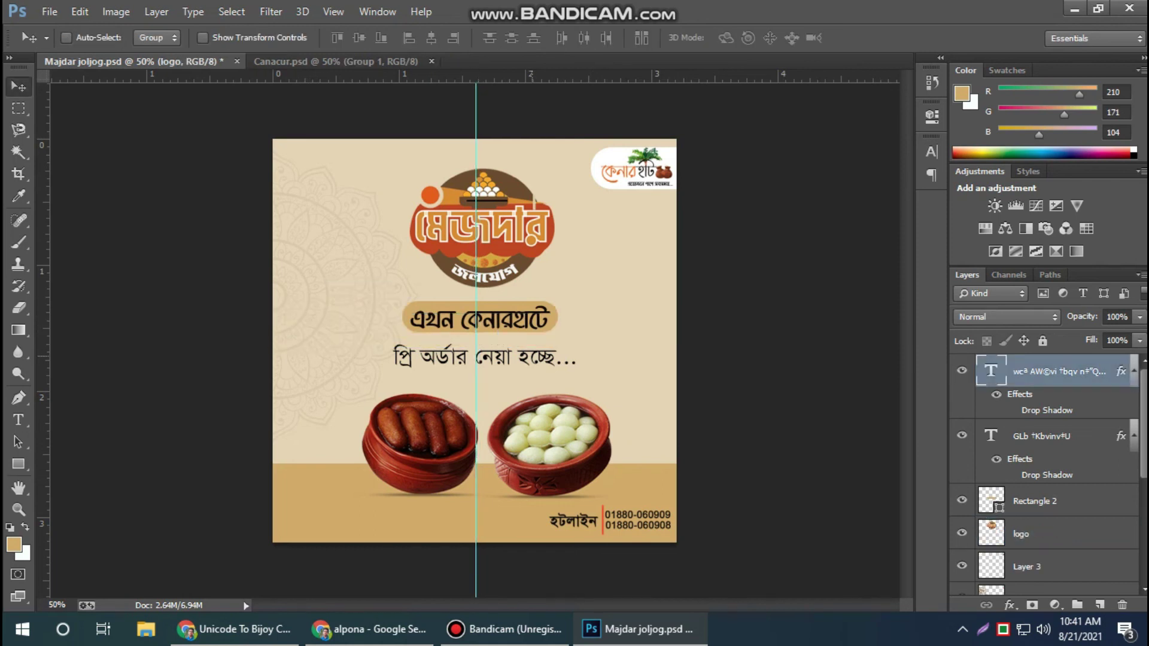
pyautogui.hotkey('ctrl', 't')
pyautogui.moveTo(472, 367); pyautogui.dragTo(477, 358)
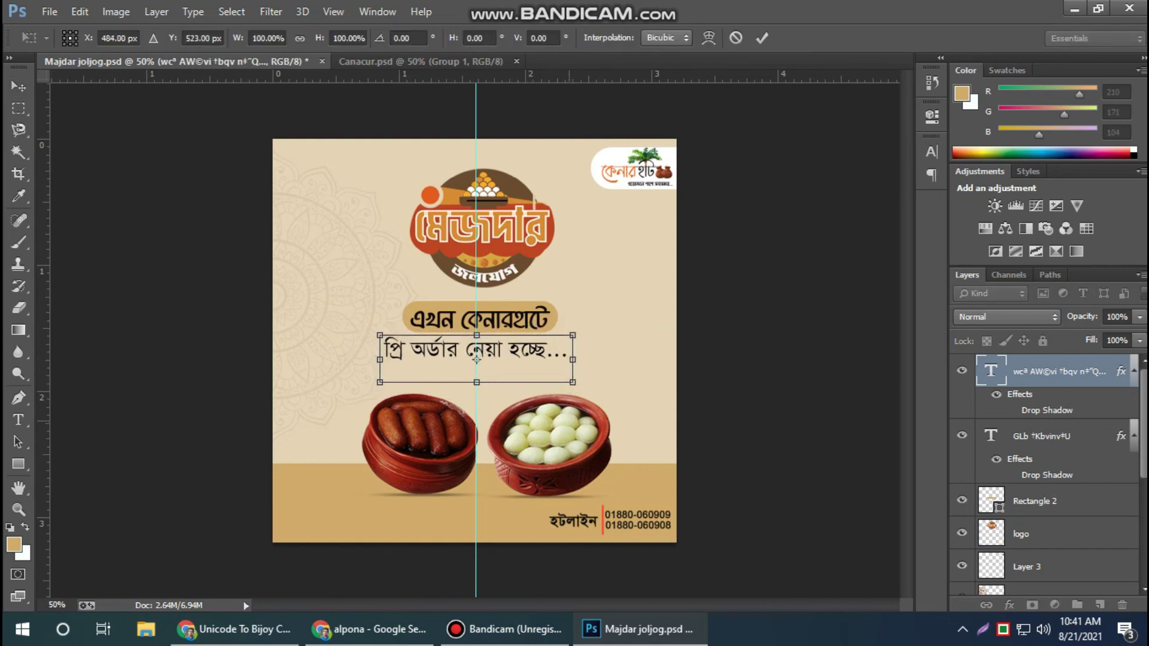
pyautogui.press('Return')
# Nudge the headline and its beige label left to centre them on the vertical guide.
pyautogui.hotkey('alt', '[')
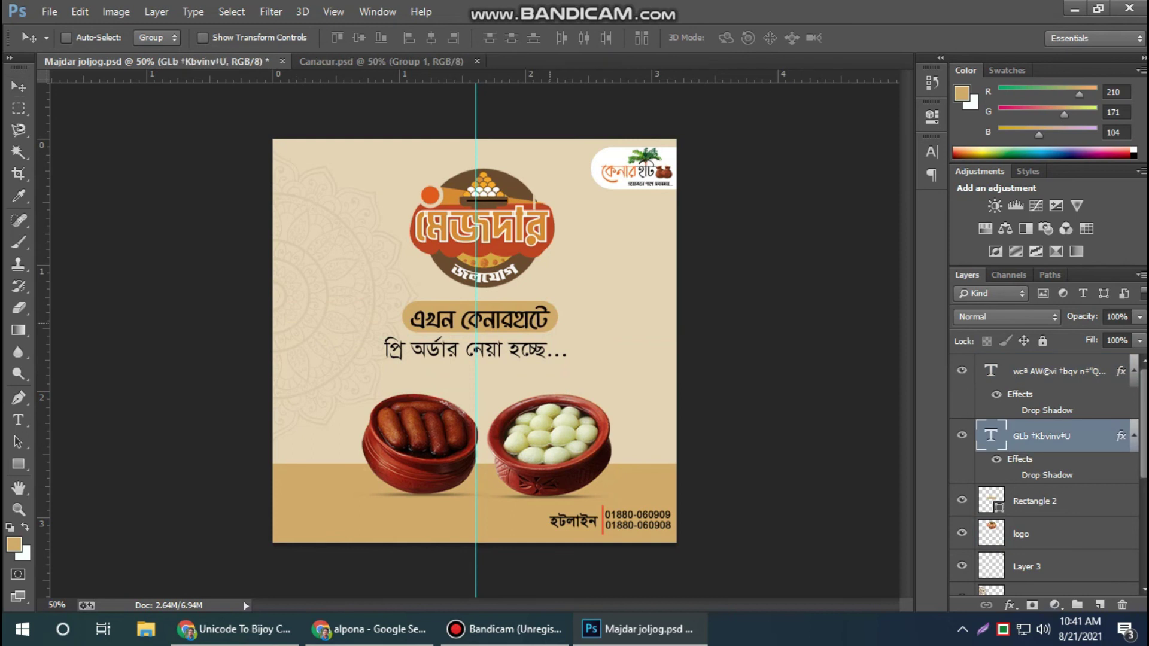
pyautogui.hotkey('ctrl', 't')
pyautogui.press('Left')
pyautogui.press('Left')
pyautogui.press('Left')
pyautogui.press('Left')
pyautogui.press('Left')
pyautogui.press('Left')
pyautogui.press('Return')
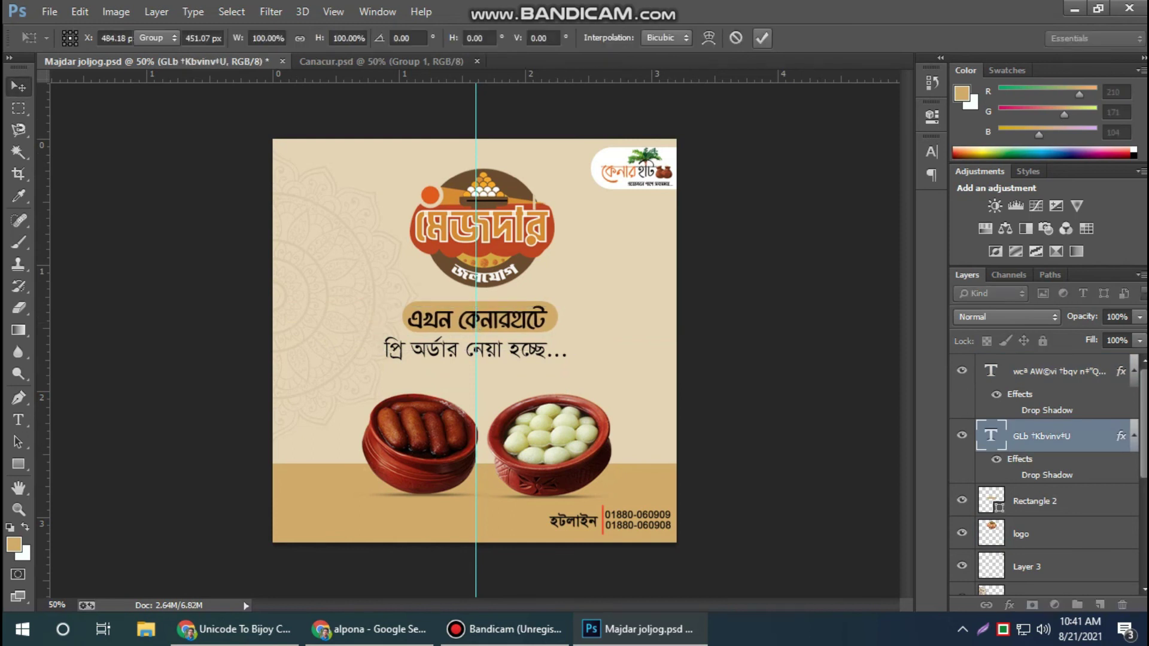
pyautogui.hotkey('alt', '[')
pyautogui.hotkey('ctrl', 't')
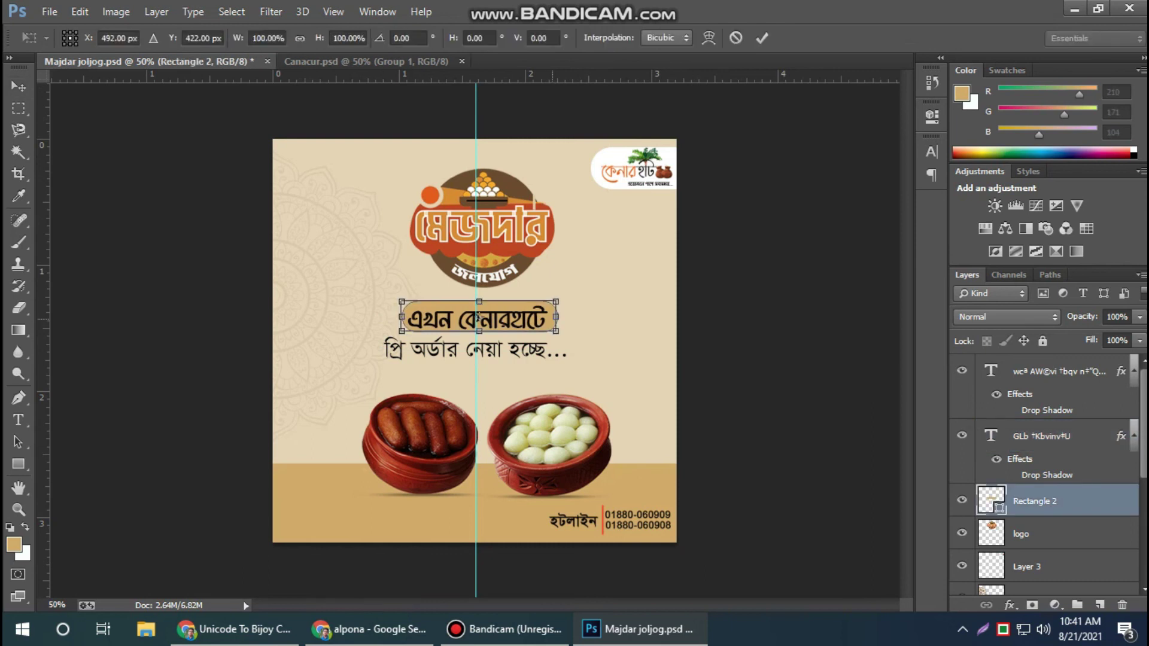
pyautogui.press('Left')
pyautogui.press('Left')
pyautogui.press('Left')
pyautogui.press('Left')
pyautogui.press('Left')
pyautogui.press('Left')
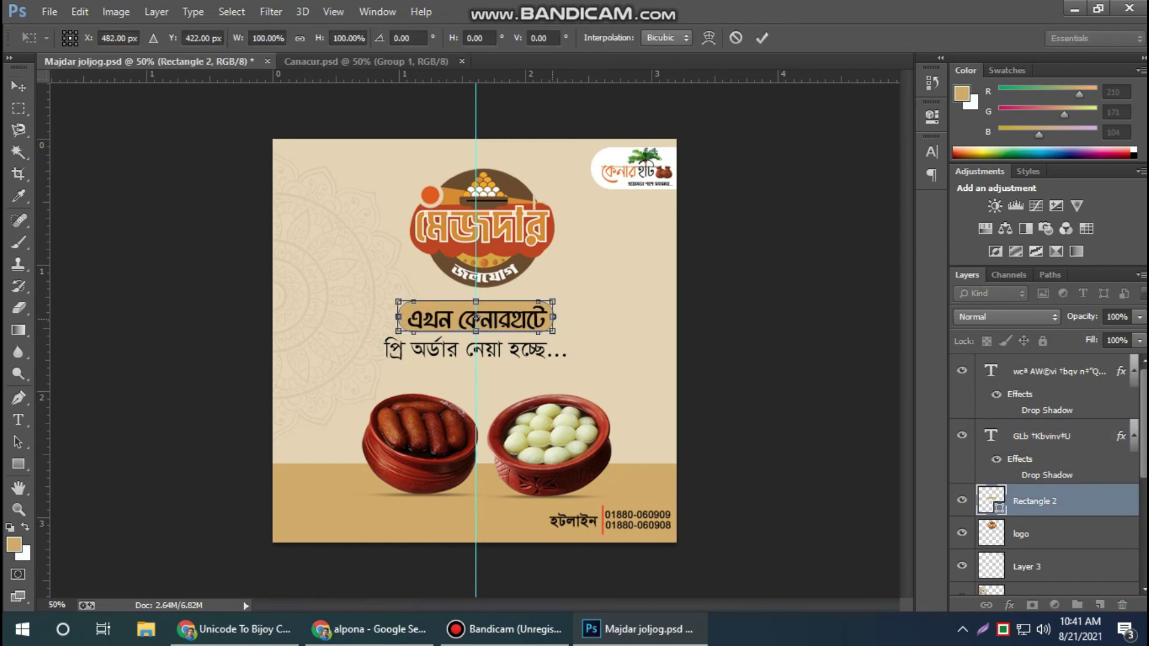
pyautogui.press('Return')
# Centre the round logo on the guide and save Majdar joljog.psd.
pyautogui.hotkey('alt', '[')
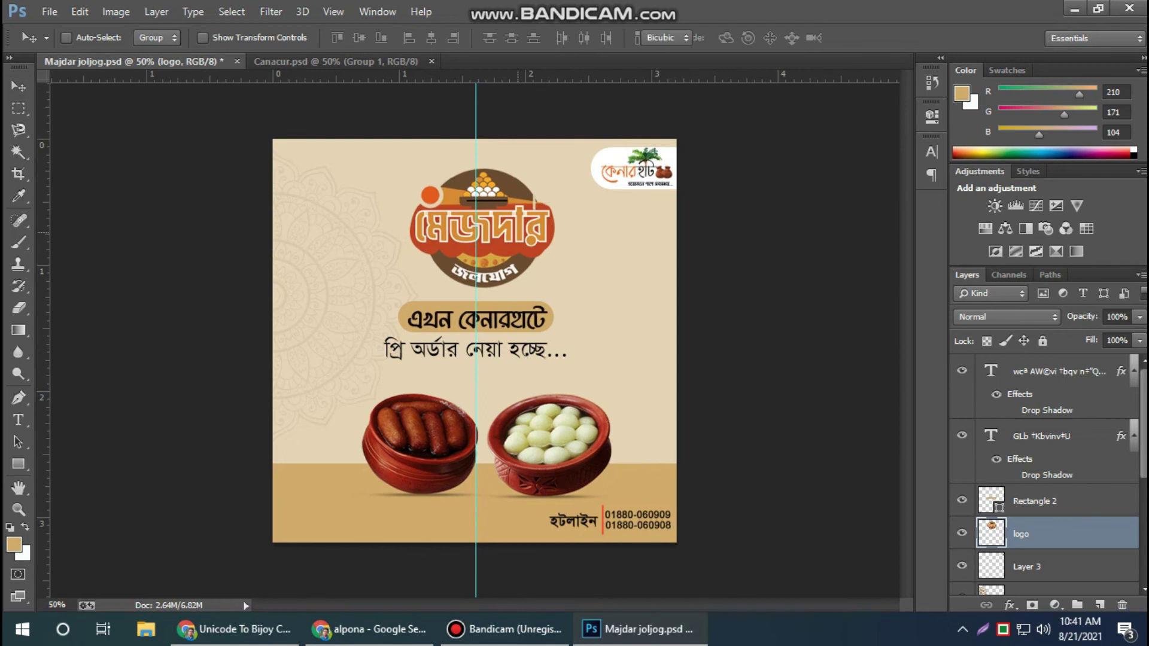
pyautogui.hotkey('ctrl', 't')
pyautogui.hotkey('shift', 'Left')
pyautogui.hotkey('shift', 'Left')
pyautogui.click(762, 37)
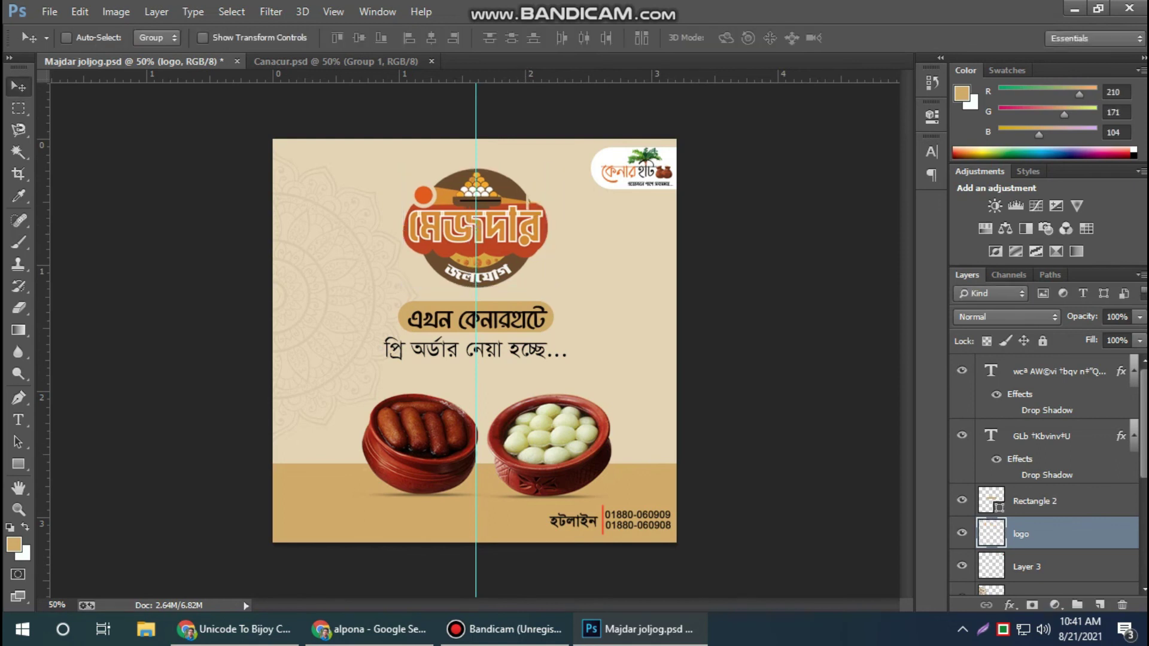
pyautogui.hotkey('ctrl', 's')
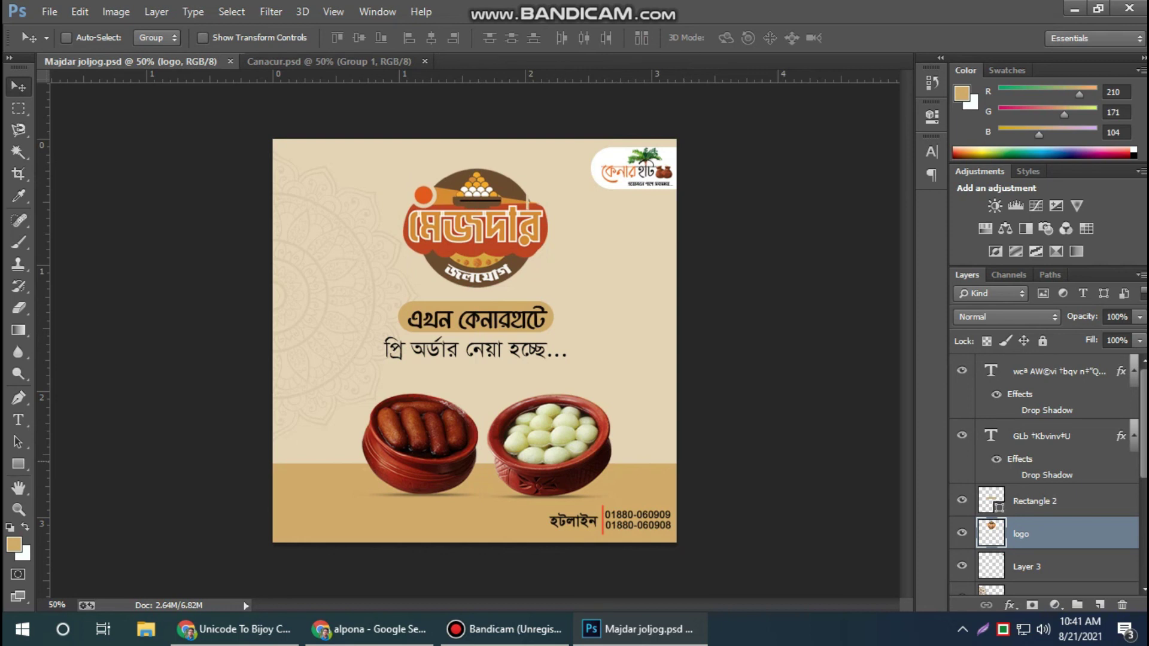
# Open Save for Web and set the export format to PNG-24.
pyautogui.click(49, 11)
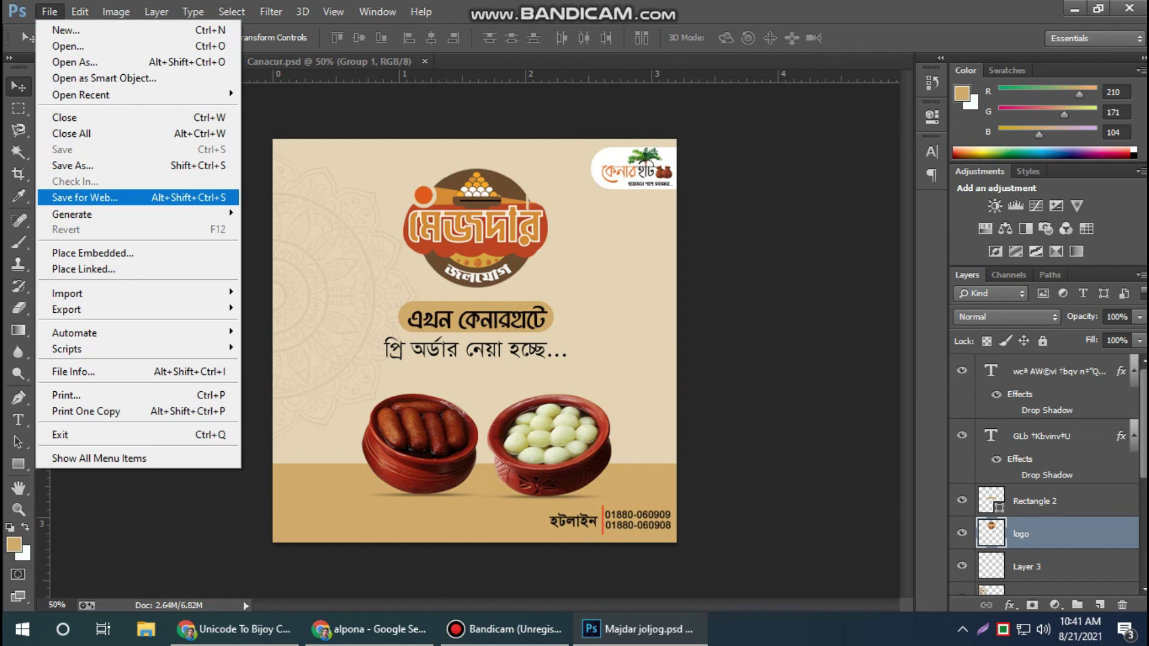
pyautogui.click(85, 197)
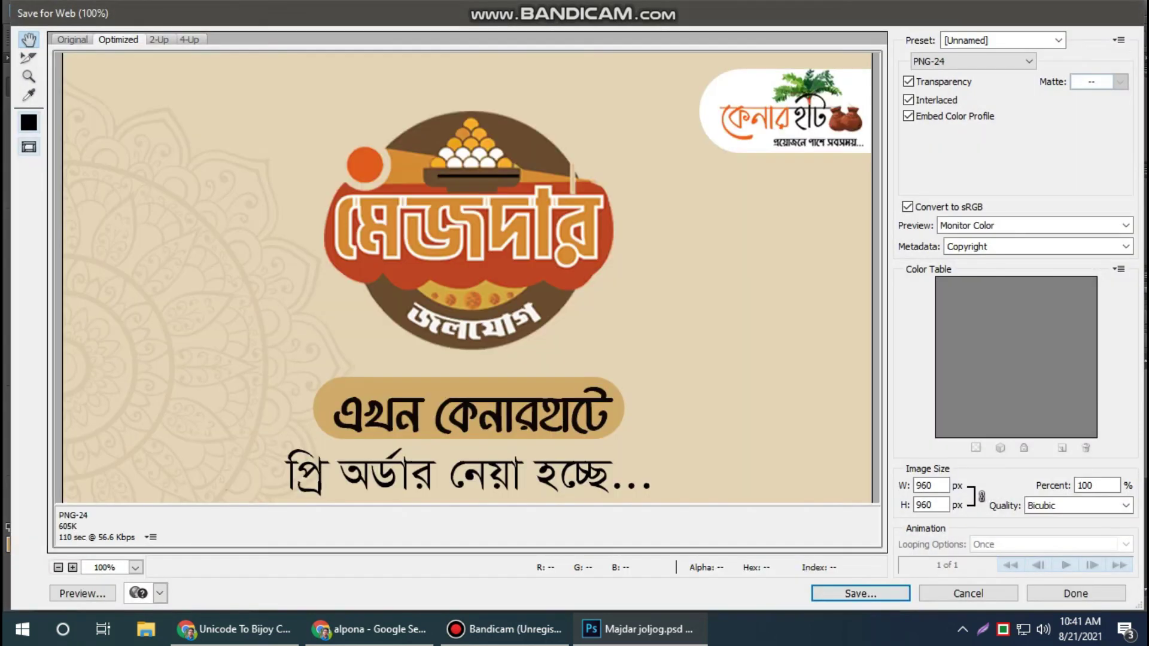
pyautogui.click(969, 61)
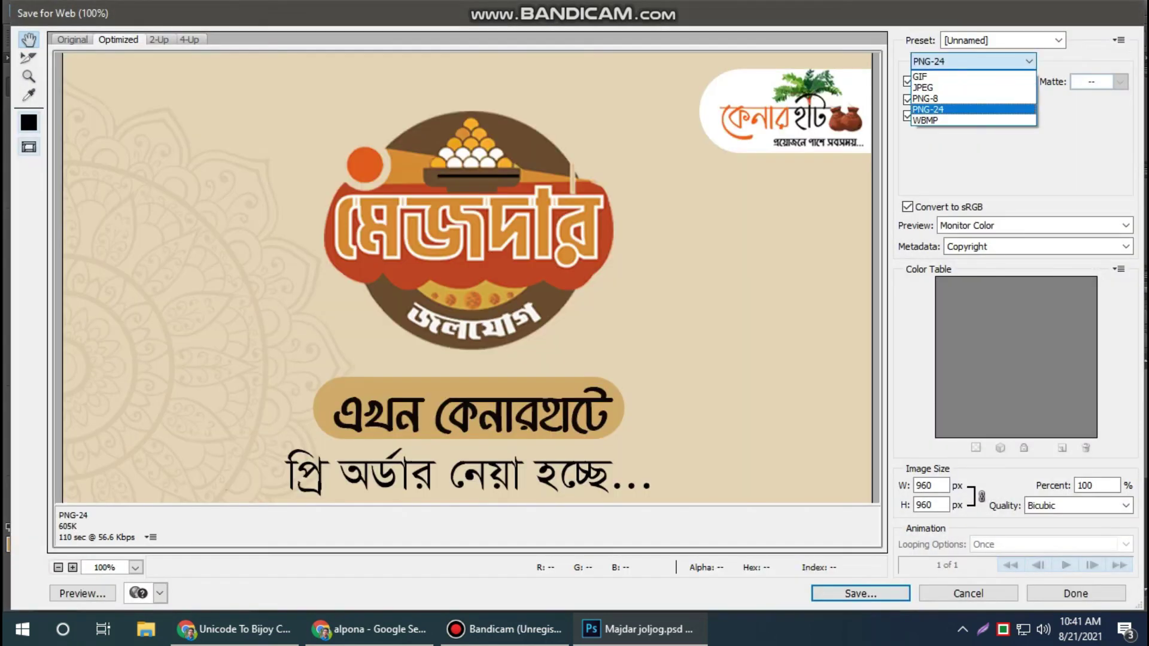
pyautogui.click(969, 61)
pyautogui.click(969, 62)
pyautogui.press('Return')
pyautogui.hotkey('alt', 'Down')
pyautogui.press('Down')
pyautogui.press('Down')
pyautogui.press('Return')
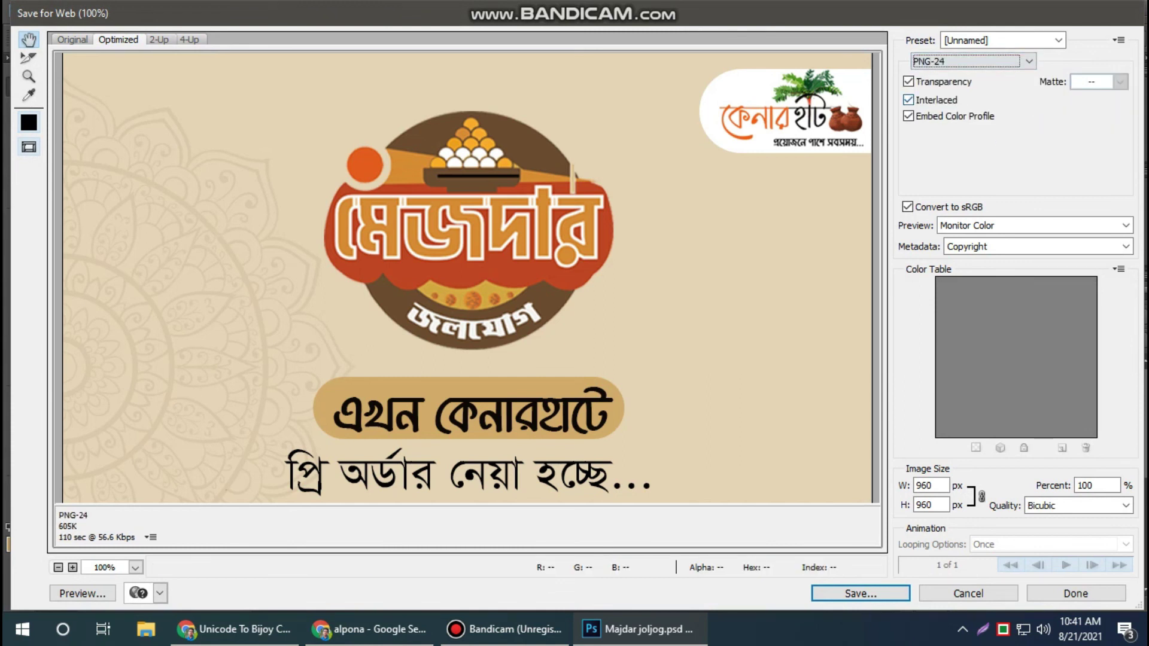
pyautogui.hotkey('alt', 'Down')
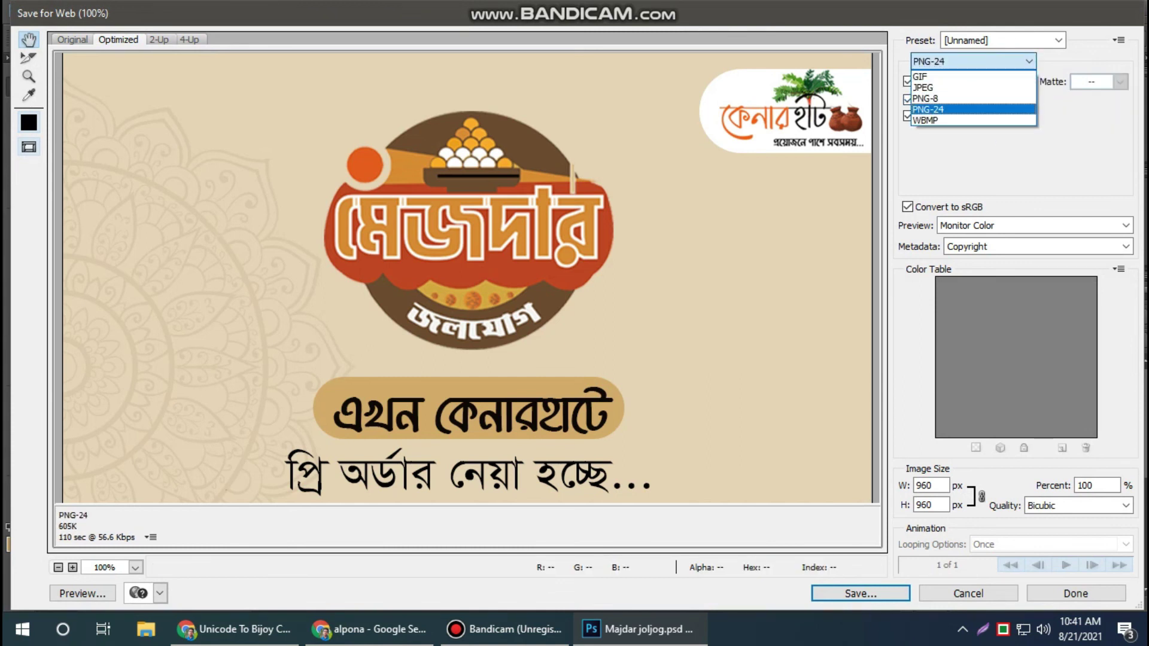
pyautogui.press('Return')
# Browse the export presets and briefly try JPEG before returning toward PNG-24.
pyautogui.hotkey('shift', 'Tab')
pyautogui.hotkey('alt', 'Down')
pyautogui.press('Down')
pyautogui.press('Escape')
pyautogui.press('Up')
pyautogui.press('Up')
pyautogui.press('Return')
pyautogui.hotkey('alt', 'Down')
pyautogui.press('Down')
pyautogui.press('Up')
pyautogui.press('Return')
# Confirm PNG-24 as the export format, leaving the presets unchanged.
pyautogui.hotkey('alt', 'Down')
pyautogui.press('Down')
pyautogui.press('Down')
pyautogui.press('Return')
pyautogui.hotkey('shift', 'Tab')
pyautogui.hotkey('alt', 'Down')
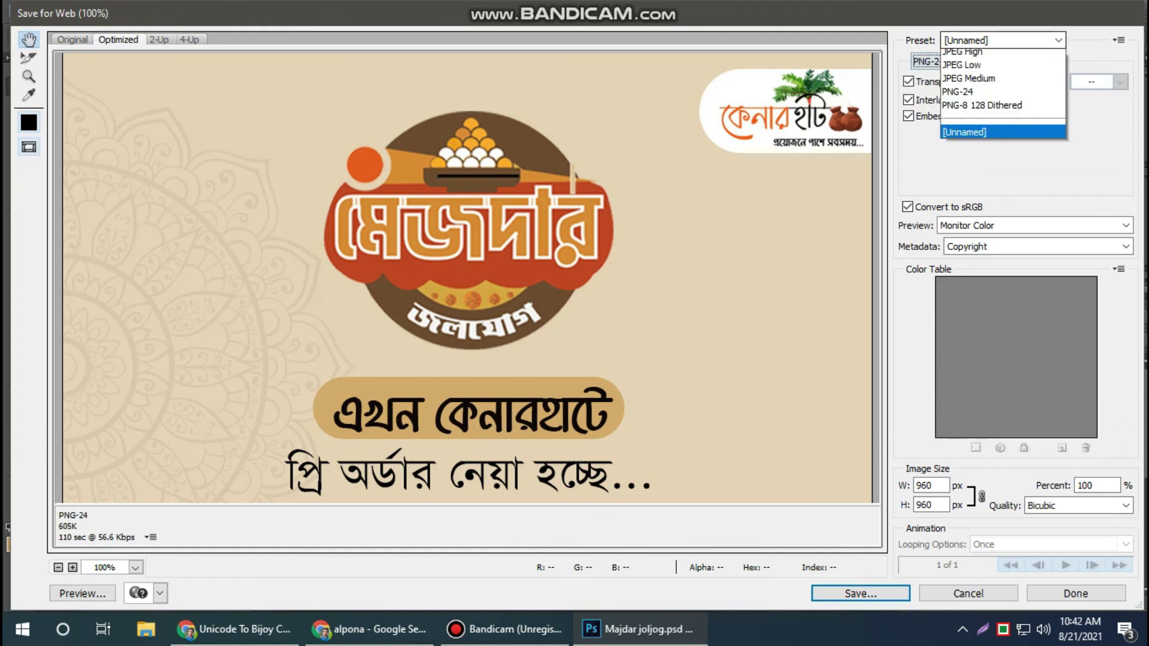
pyautogui.press('Escape')
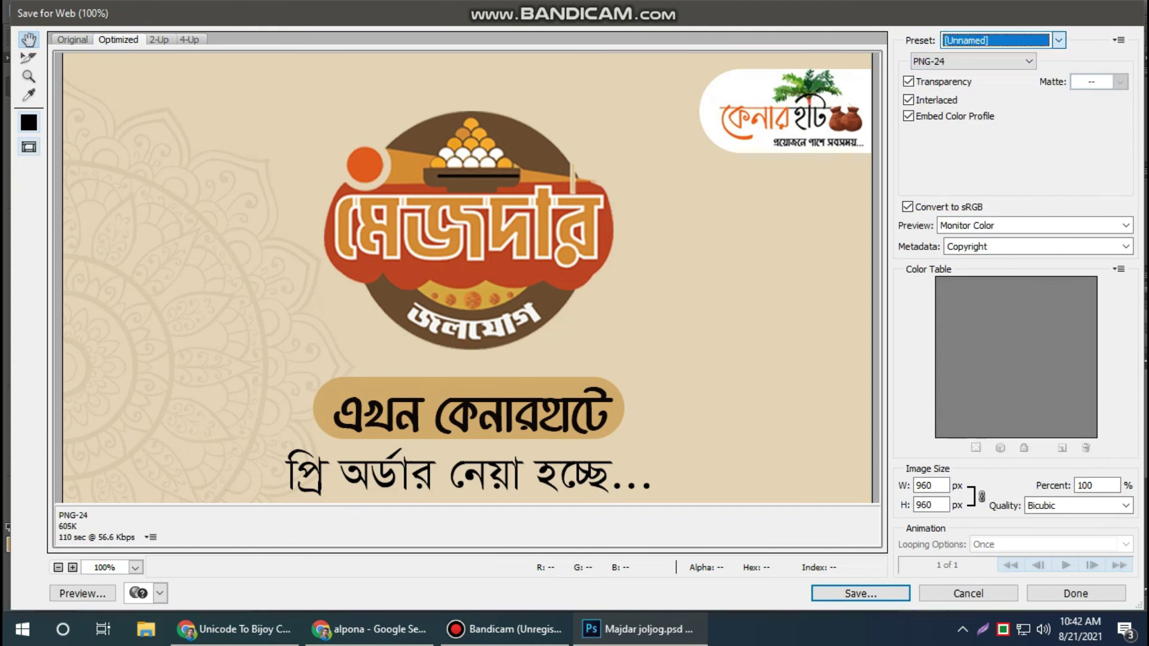
# Save the optimized PNG-24 image to the Desktop.
pyautogui.press('Tab')
pyautogui.press('Tab')
pyautogui.press('Tab')
pyautogui.press('Tab')
pyautogui.press('Return')
pyautogui.click(59, 156)
pyautogui.press('Return')
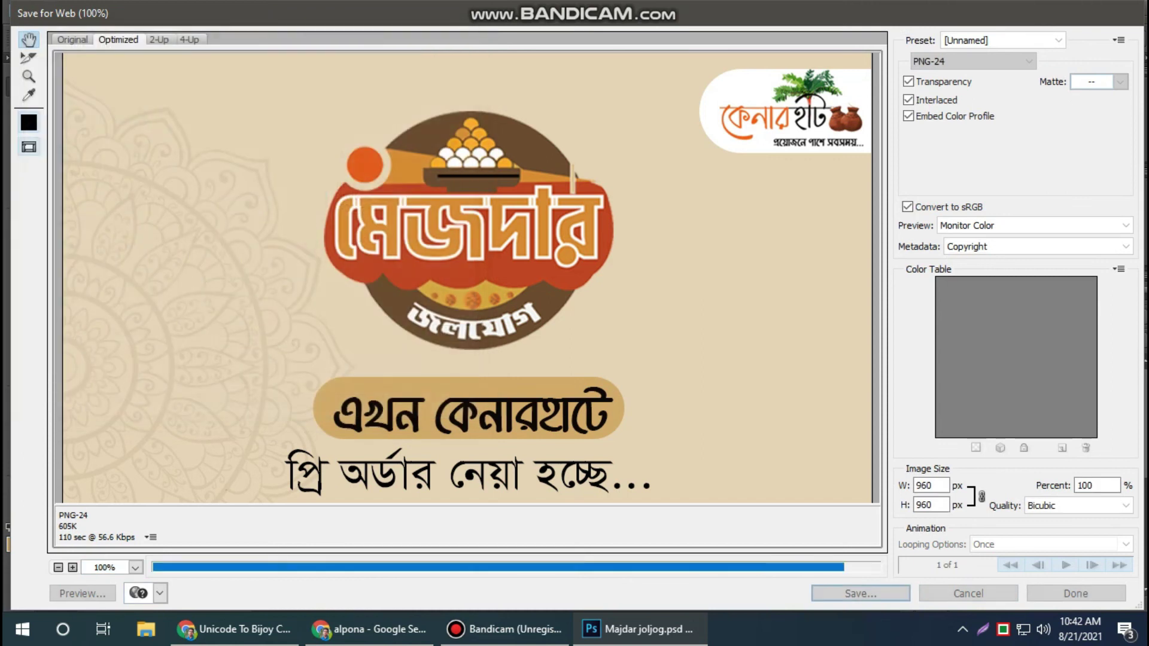